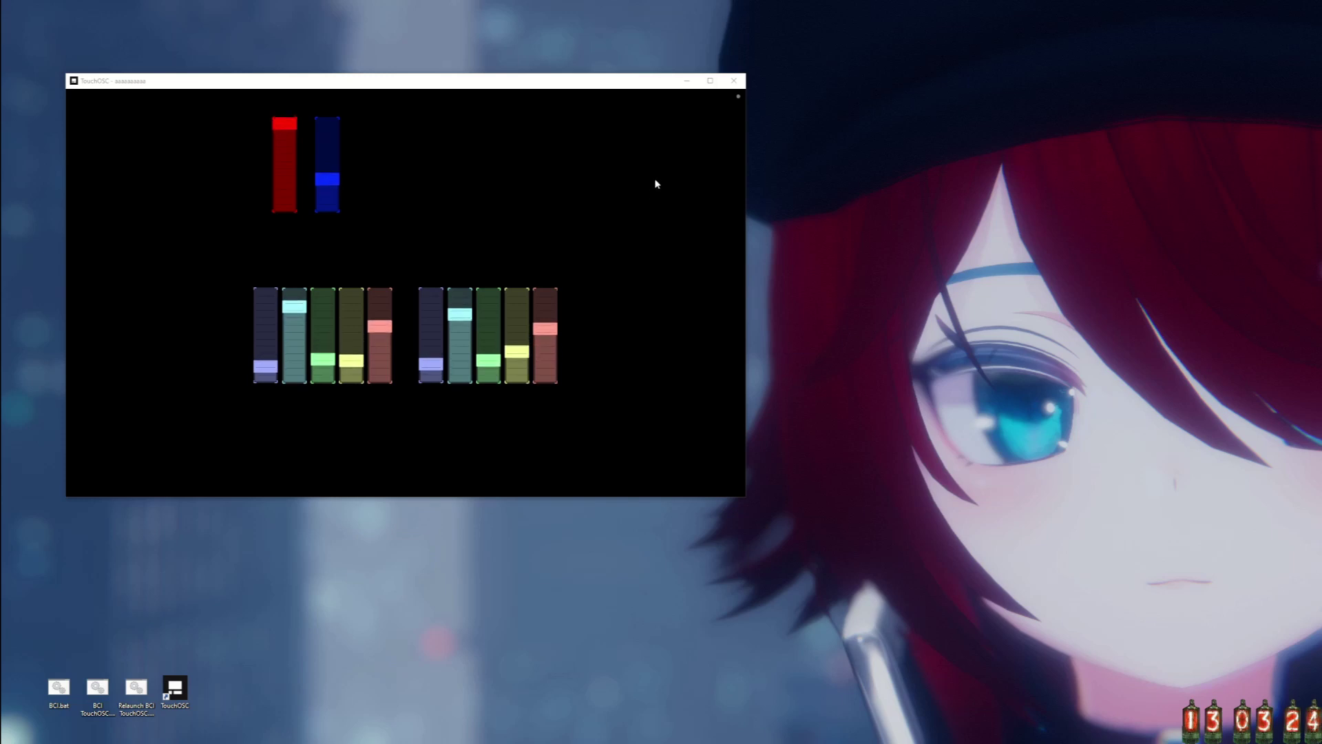
Exit the running control surface, then close the existing TouchOSC layout window and the TouchOSC download page.
{"action": "left_click", "coordinate": [739, 98]}
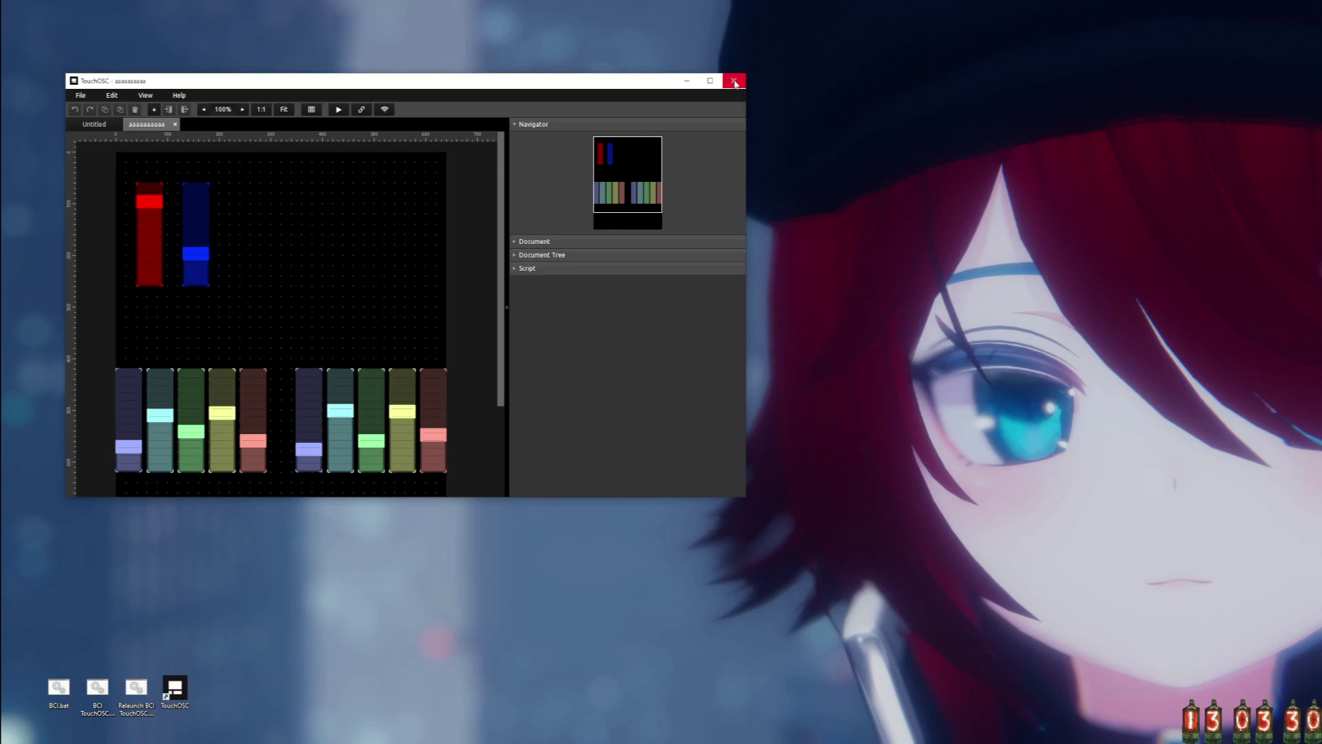
{"action": "left_click", "coordinate": [734, 81]}
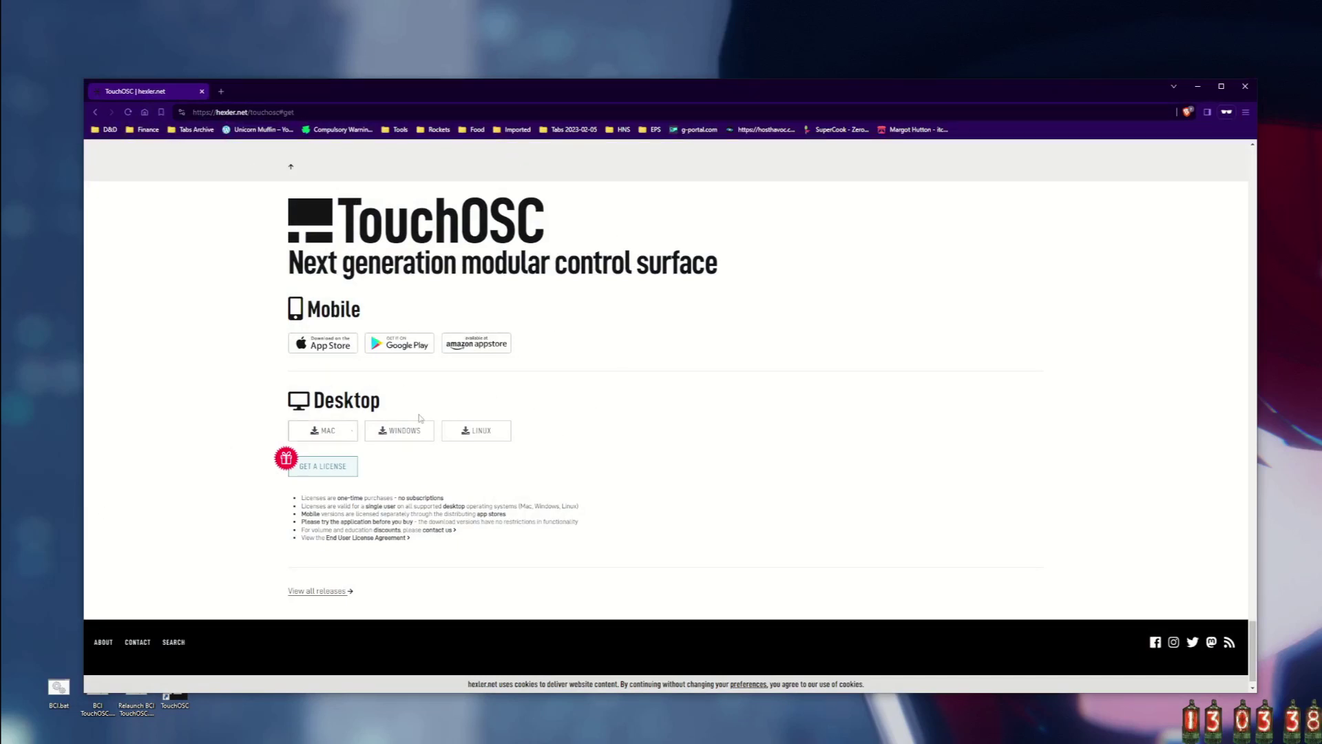
{"action": "left_click", "coordinate": [1247, 88]}
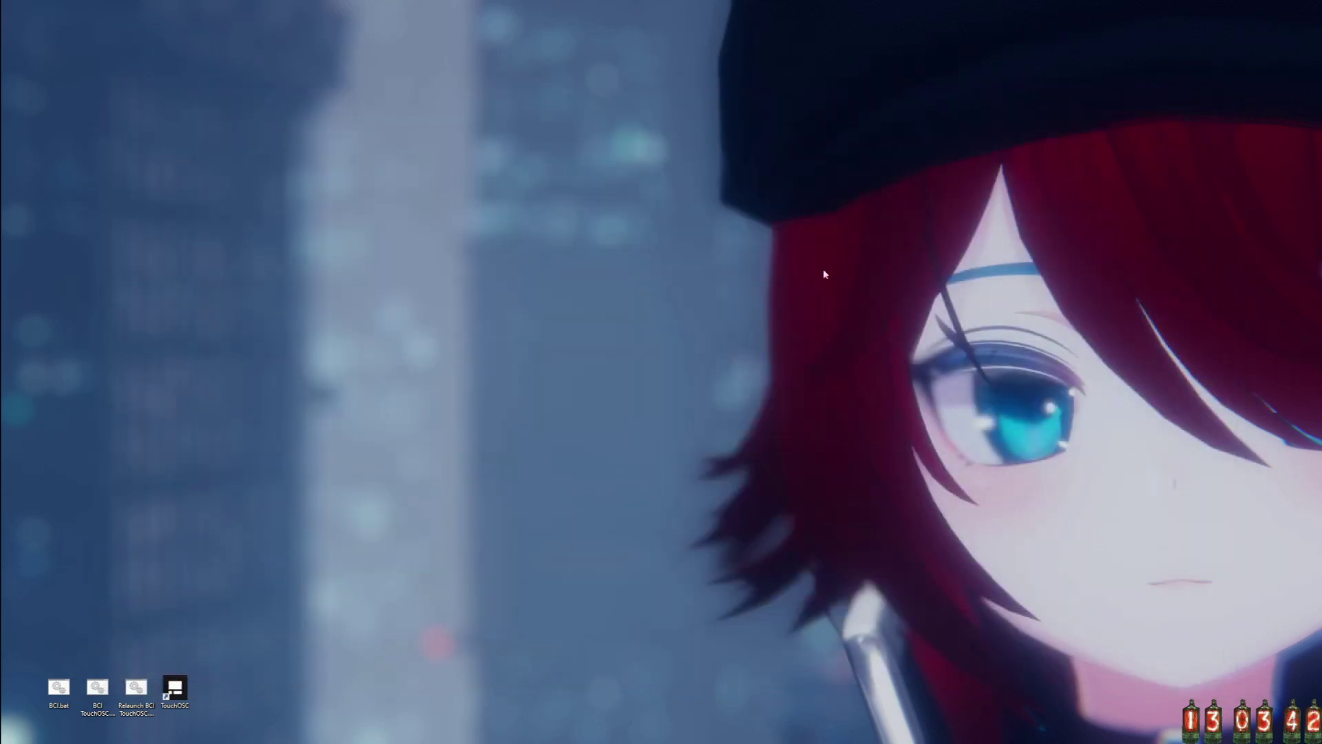
Launch TouchOSC from the desktop and dismiss the unregistered-copy notice.
{"action": "double_click", "coordinate": [175, 692]}
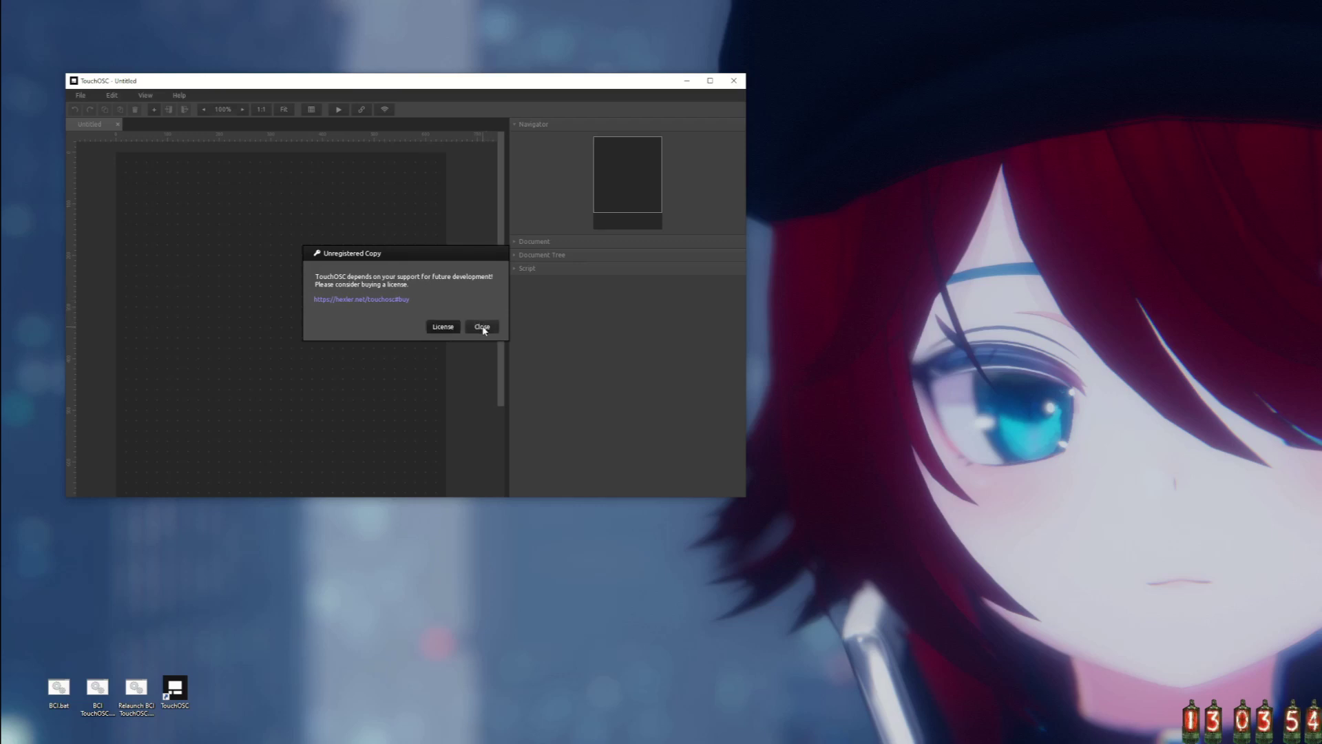
{"action": "left_click", "coordinate": [482, 328]}
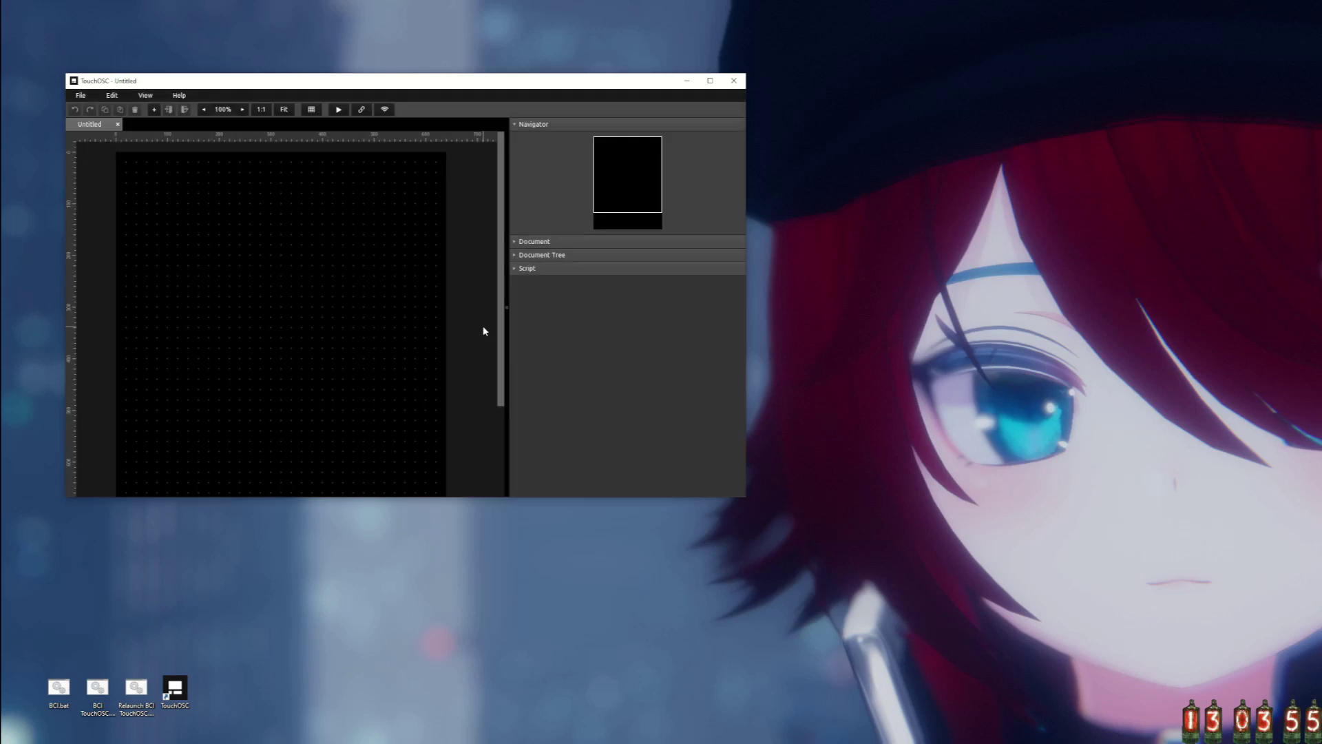
Review the host and port settings of OSC Connections 1 and 2 in the connection settings.
{"action": "left_click", "coordinate": [112, 96]}
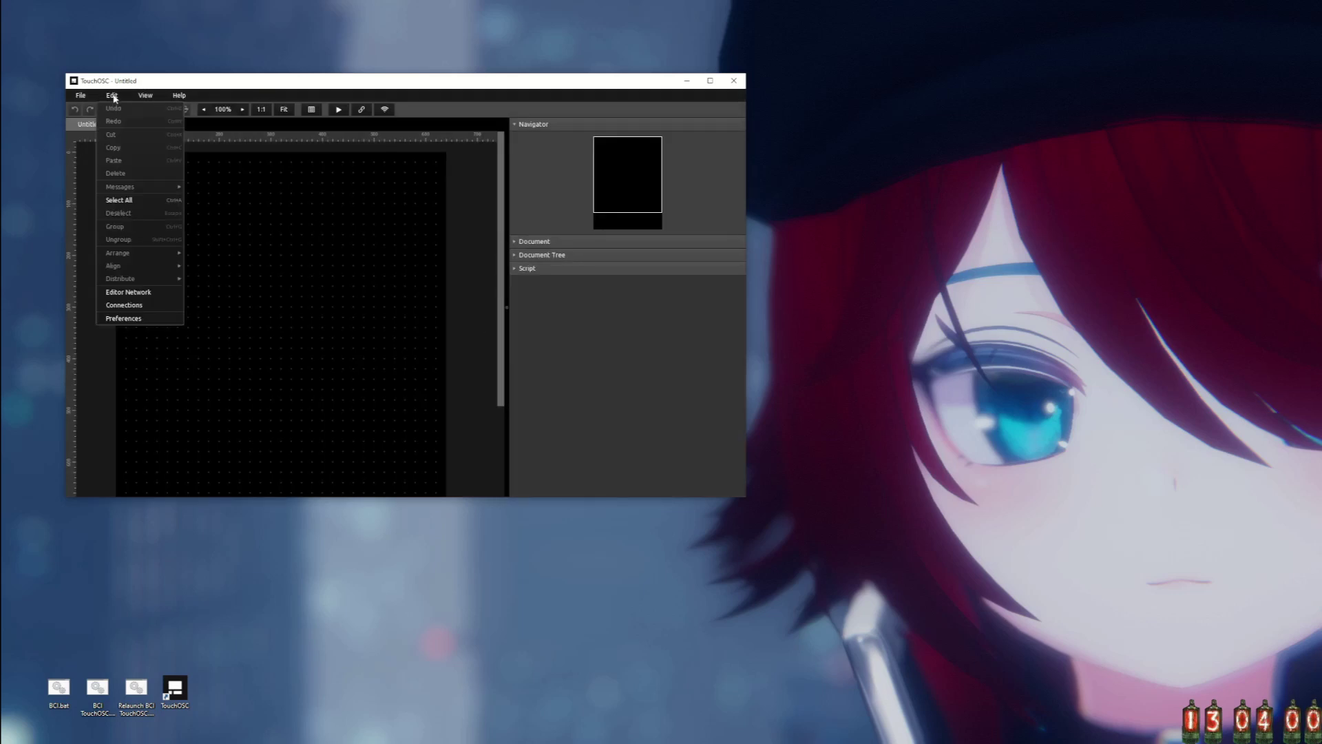
{"action": "left_click", "coordinate": [124, 307]}
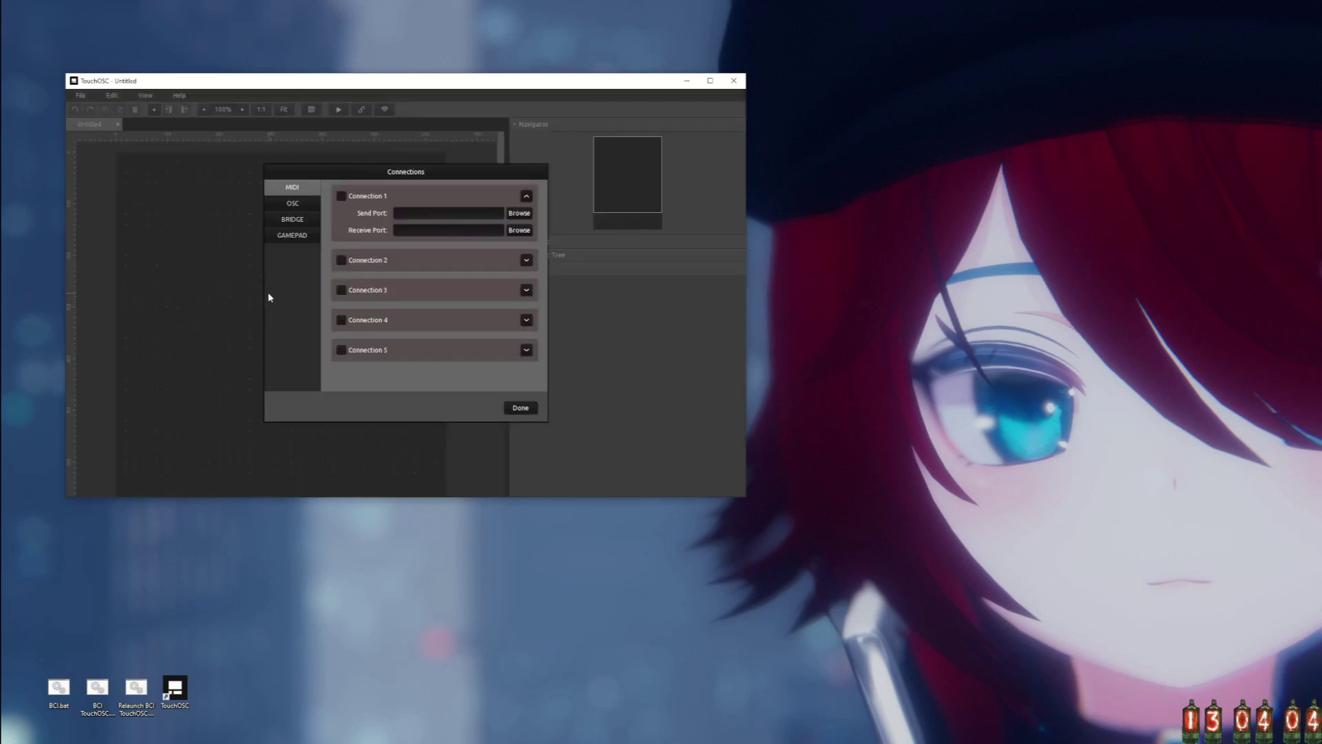
{"action": "left_click", "coordinate": [292, 205]}
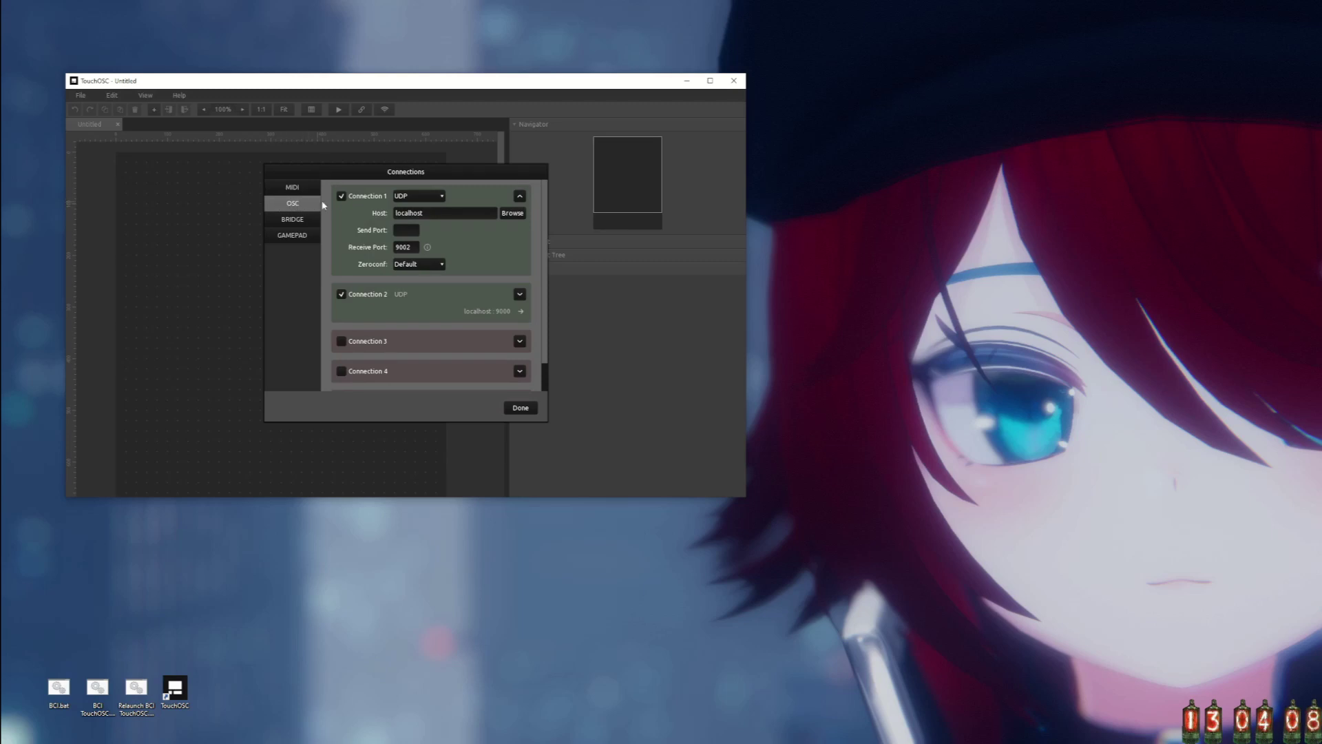
{"action": "left_click", "coordinate": [432, 215]}
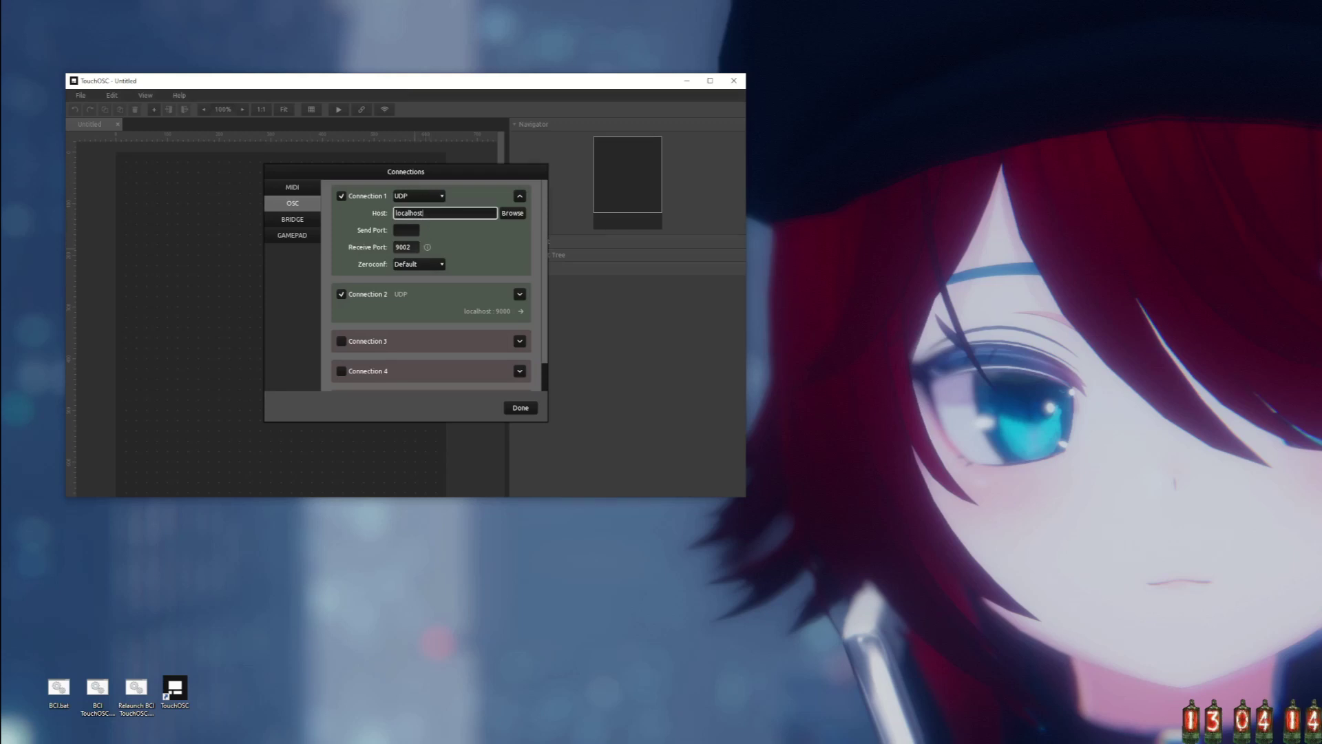
{"action": "left_click", "coordinate": [410, 248]}
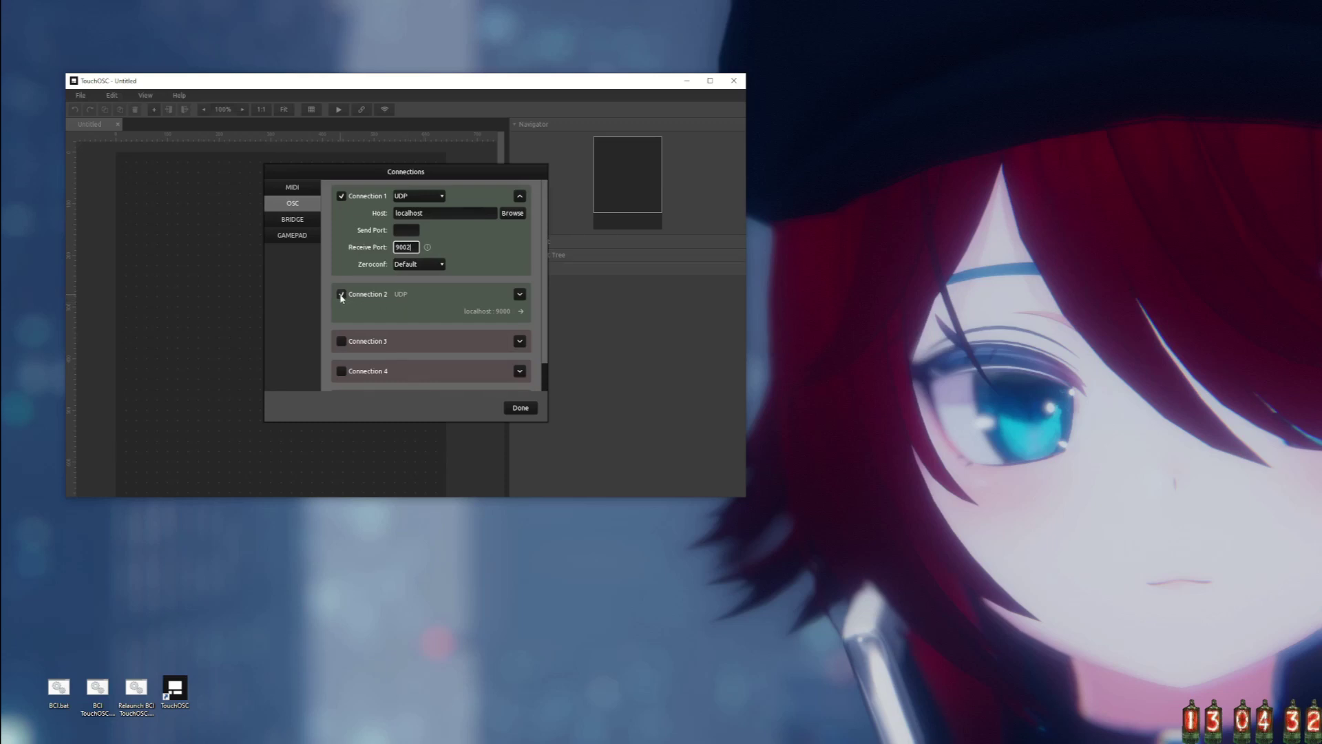
{"action": "left_click", "coordinate": [520, 295]}
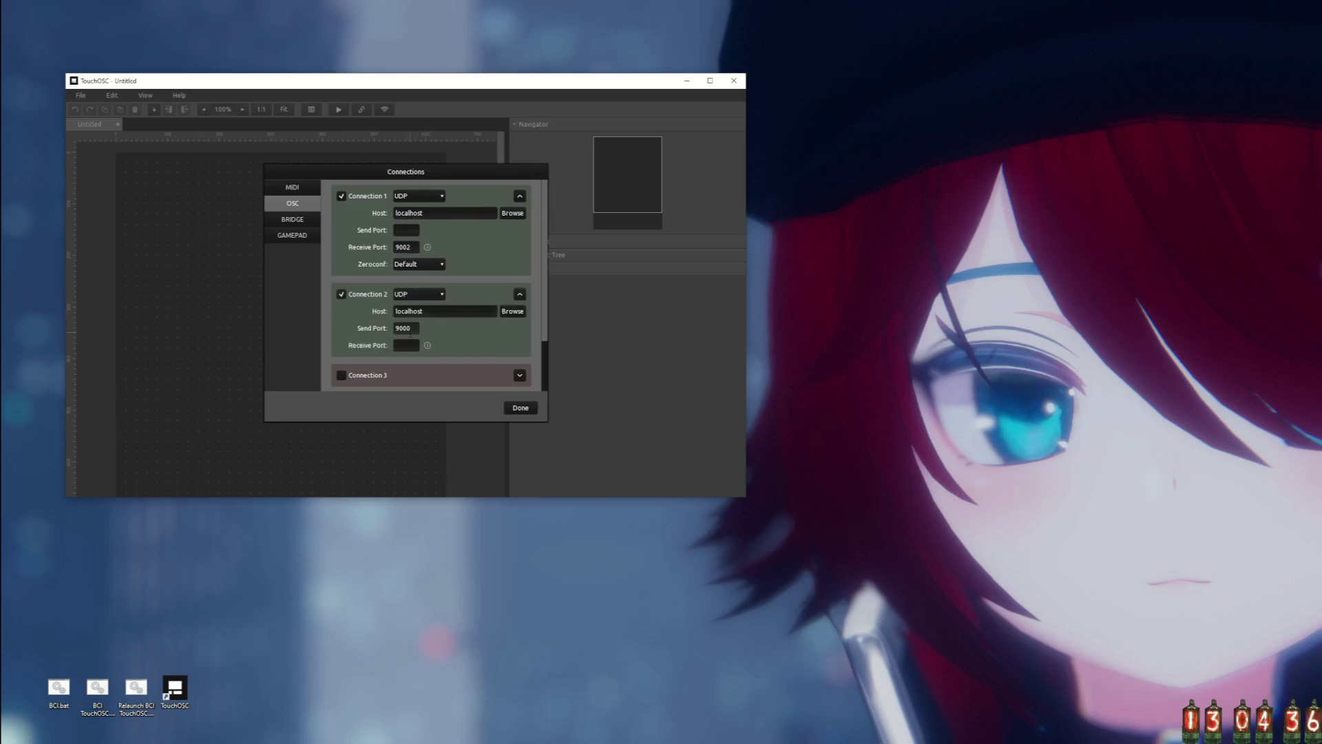
{"action": "left_click", "coordinate": [407, 328]}
{"action": "left_click", "coordinate": [412, 247]}
{"action": "left_click", "coordinate": [410, 328]}
{"action": "left_click", "coordinate": [521, 410]}
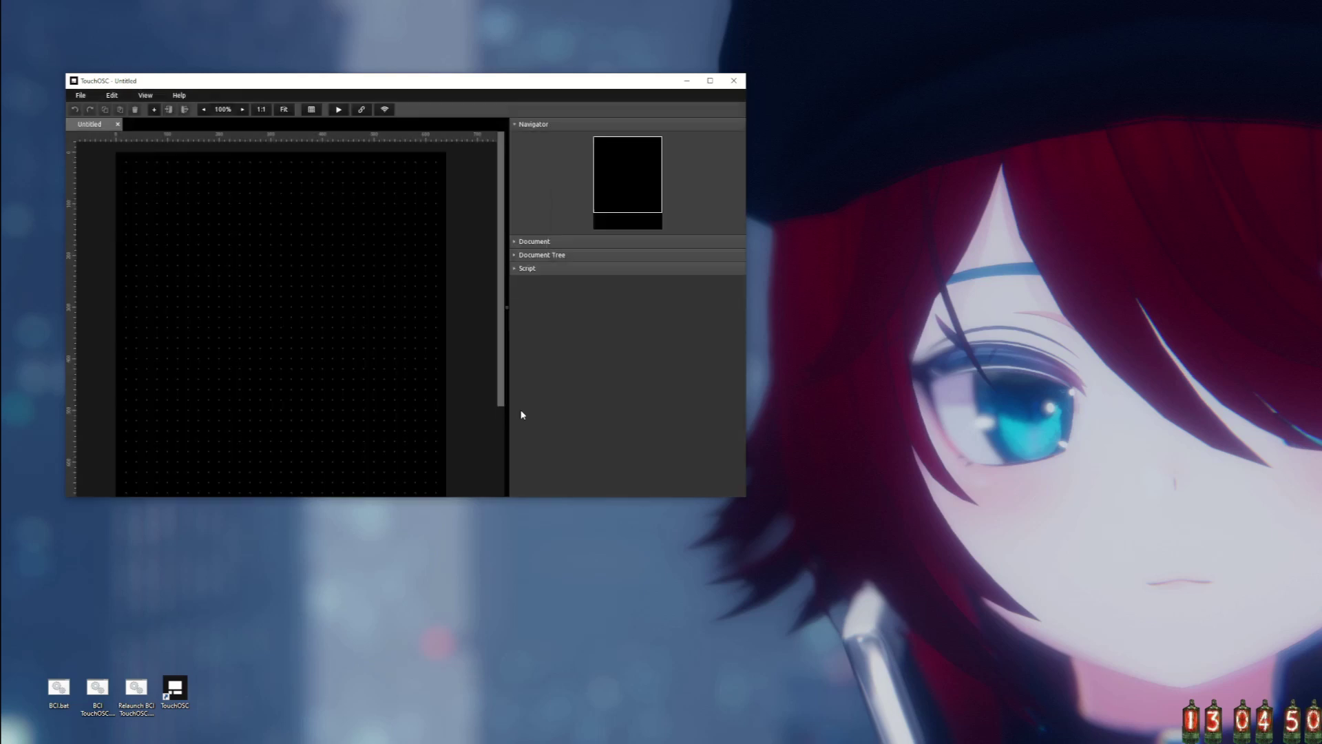
Create a fader near the canvas's upper left and set its OSC message to receive only, on connection 1.
{"action": "right_click", "coordinate": [146, 222]}
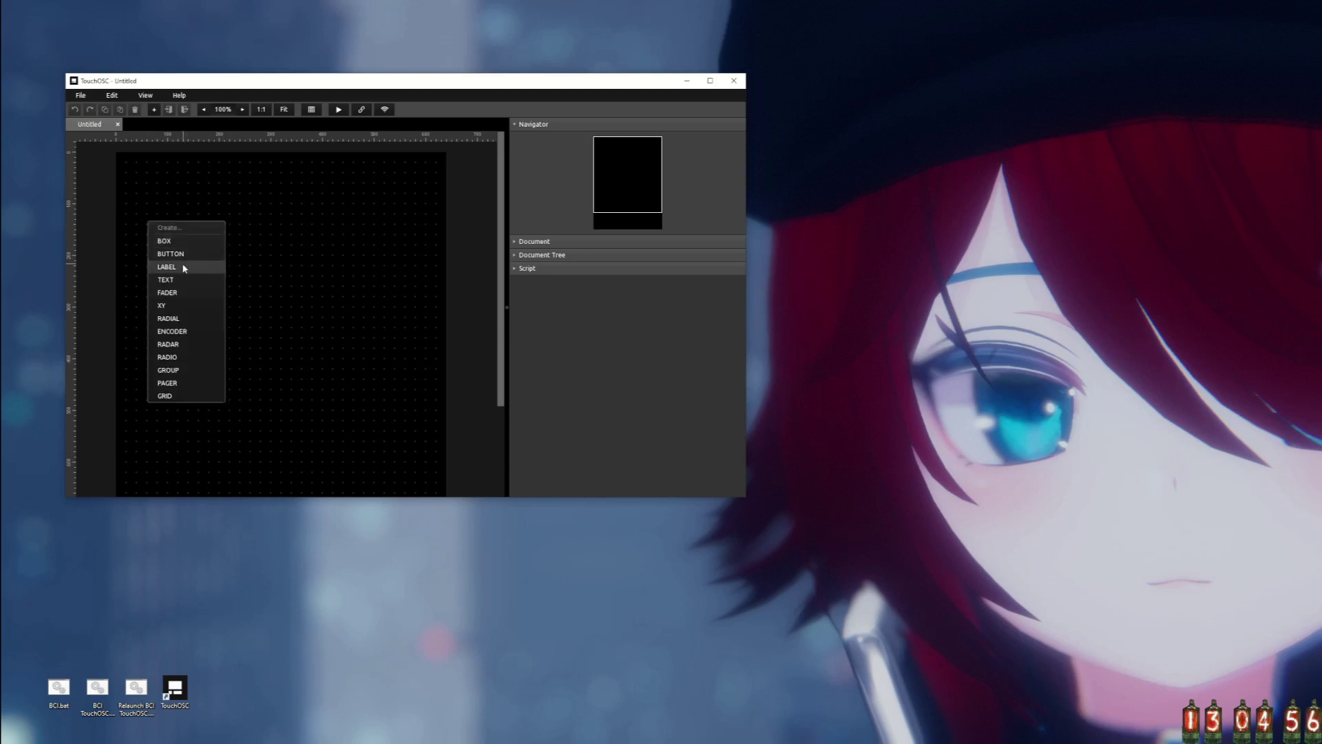
{"action": "left_click", "coordinate": [174, 295]}
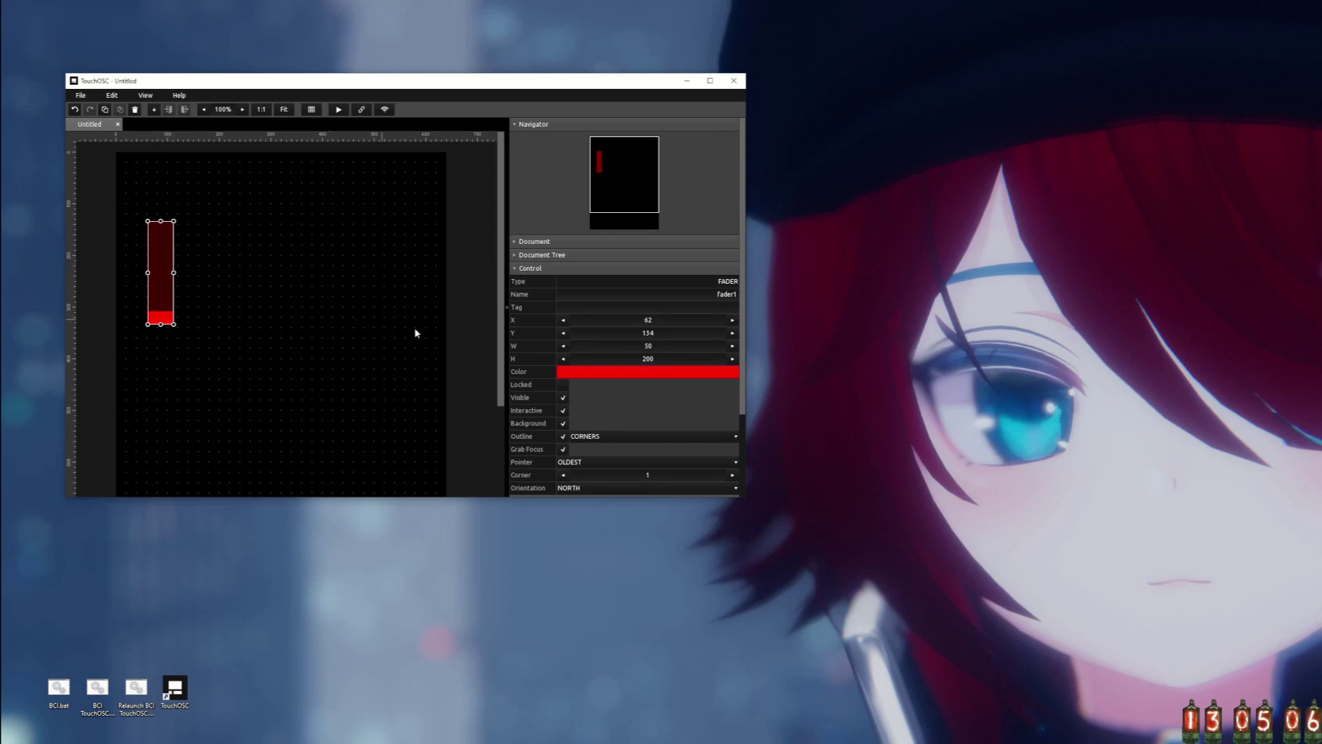
{"action": "scroll", "coordinate": [634, 384], "scroll_direction": "down", "scroll_amount": 1}
{"action": "scroll", "coordinate": [628, 384], "scroll_direction": "down", "scroll_amount": 2}
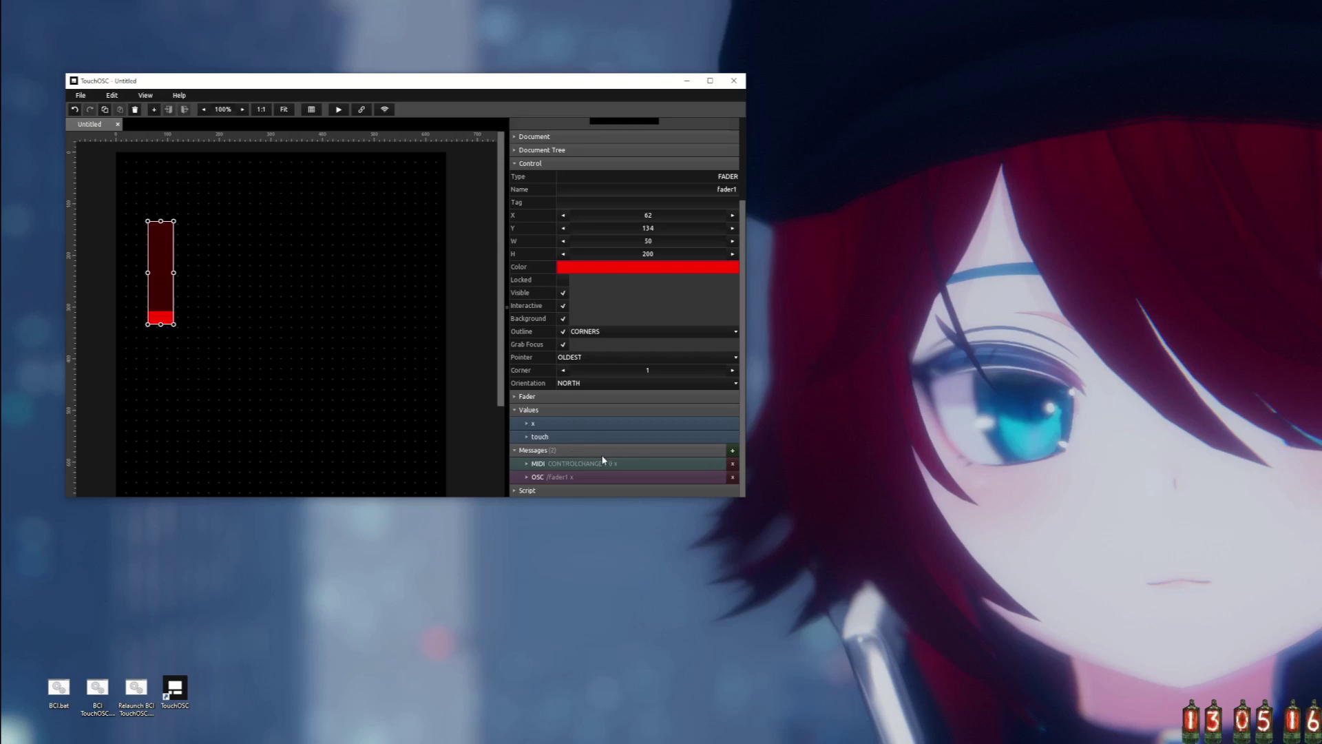
{"action": "left_click", "coordinate": [543, 480]}
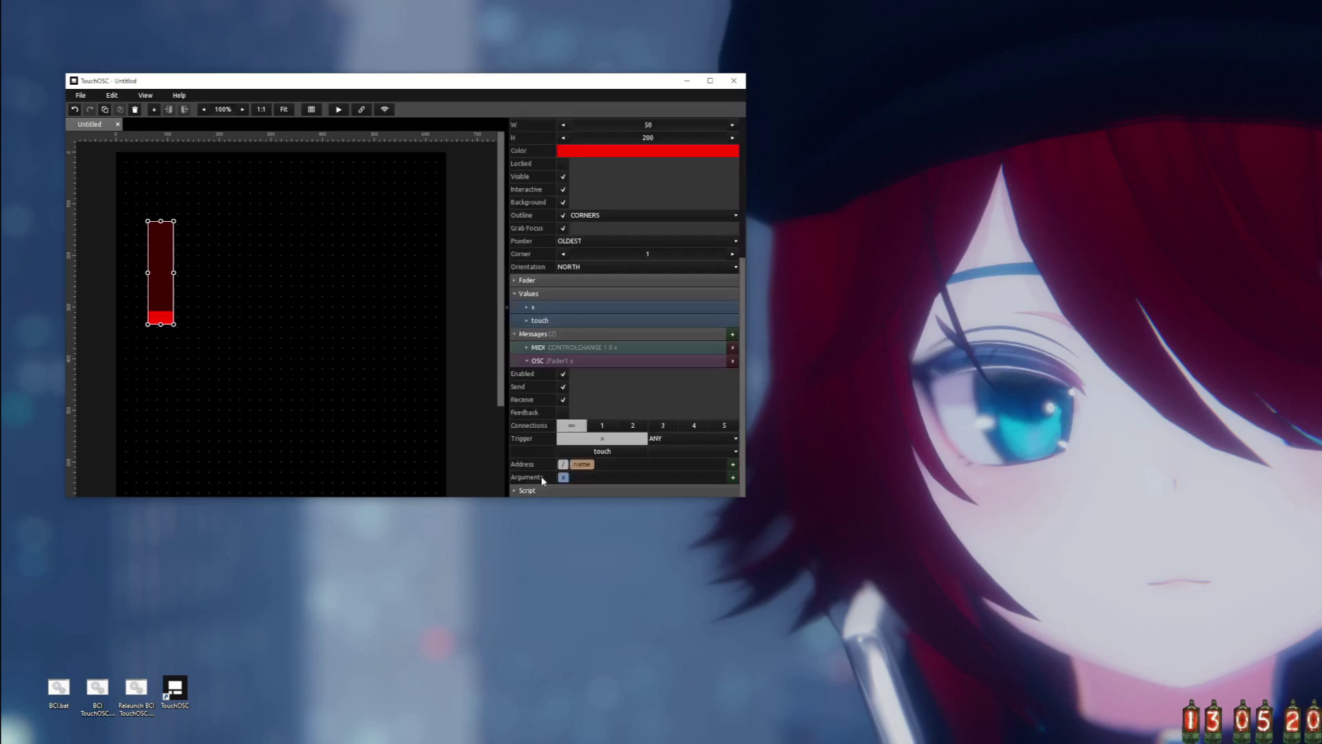
{"action": "left_click", "coordinate": [563, 388]}
{"action": "left_click", "coordinate": [602, 426]}
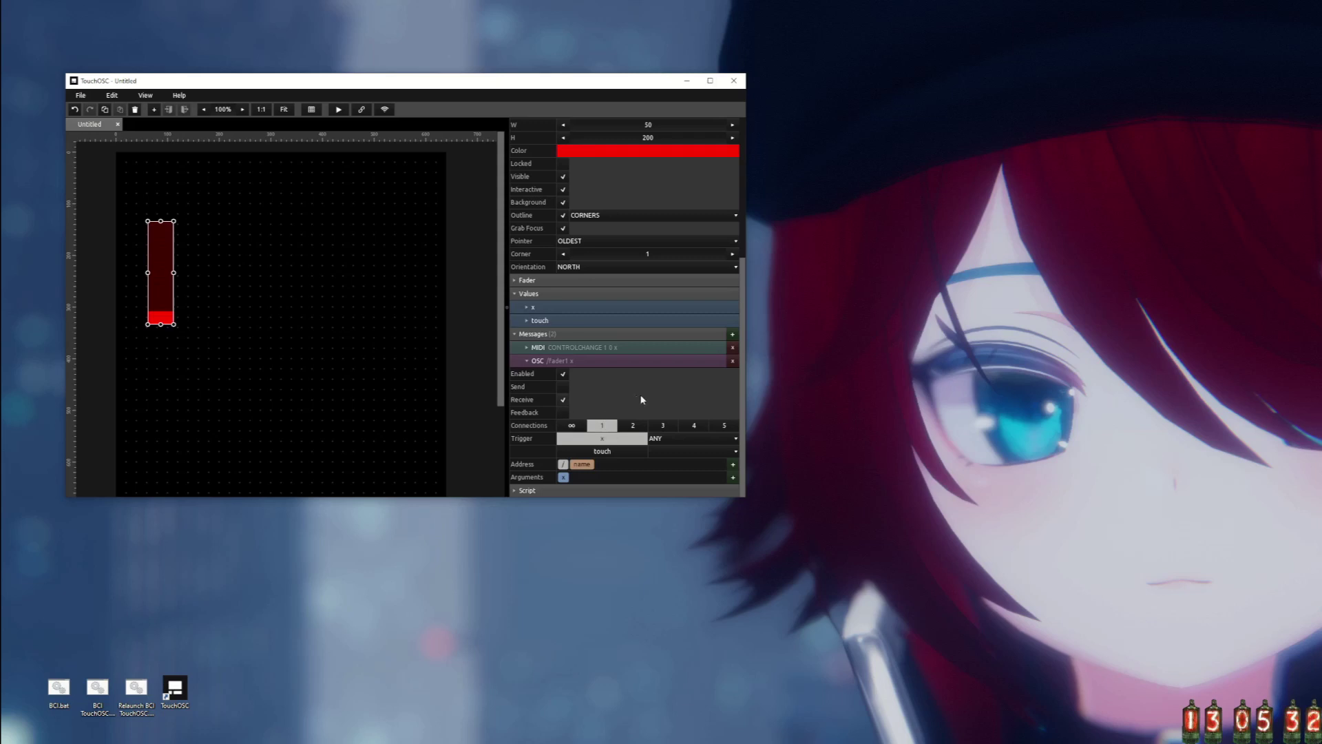
Remove the name part from the fader's OSC address and set the remaining constant to /avatar/parameters/.
{"action": "left_click", "coordinate": [582, 465]}
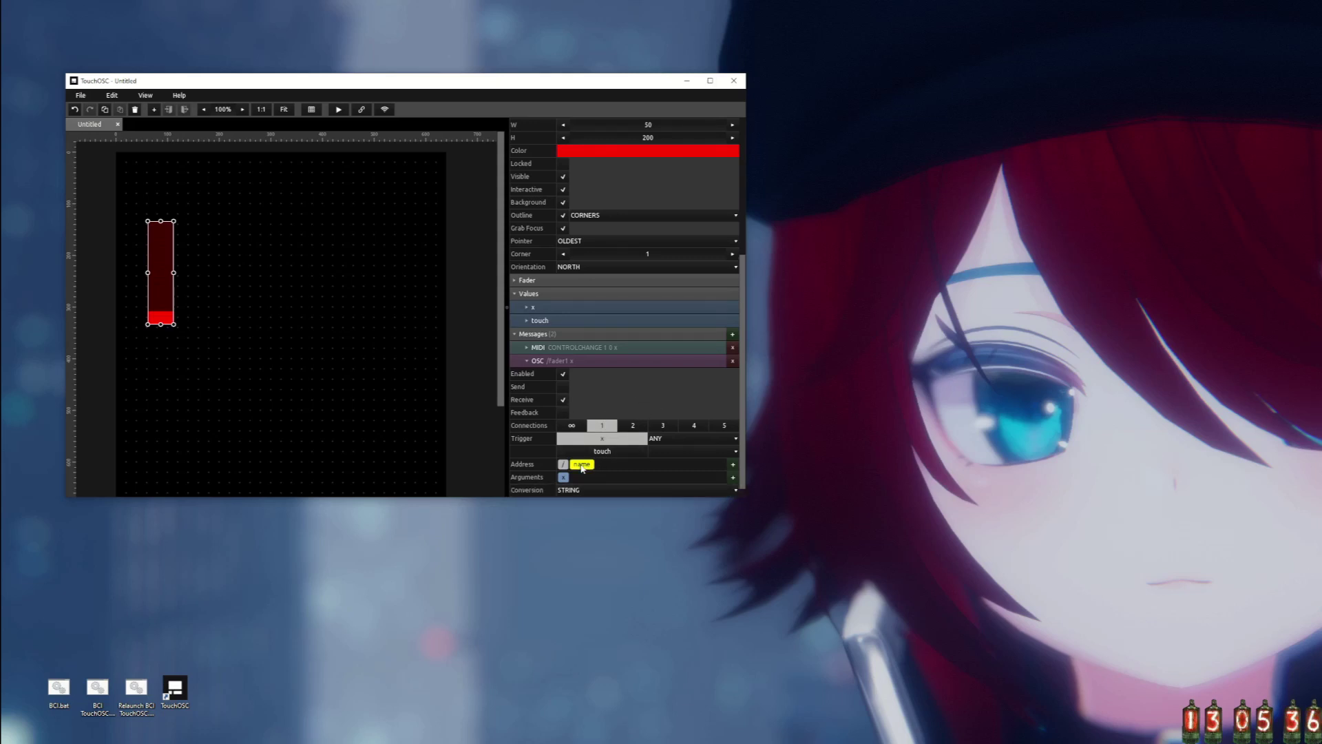
{"action": "key", "text": "Delete"}
{"action": "left_click", "coordinate": [564, 466]}
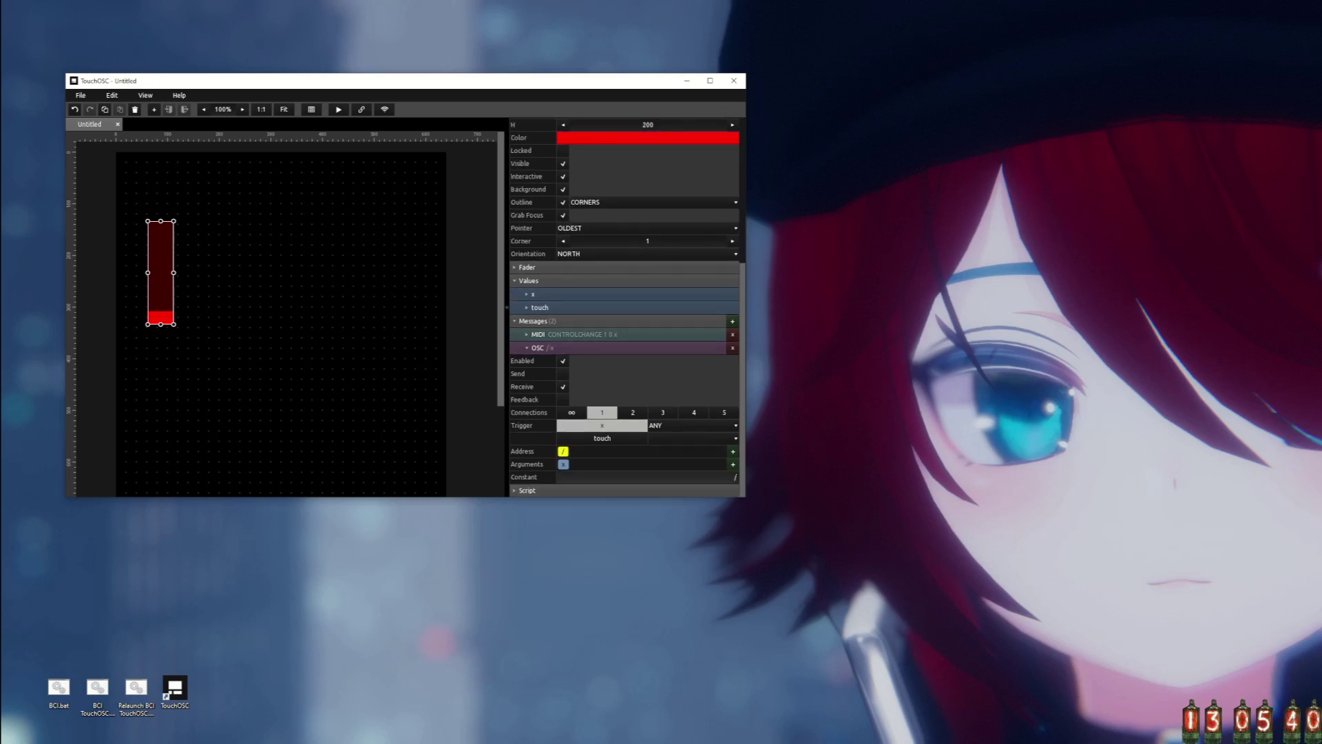
{"action": "left_click", "coordinate": [736, 477]}
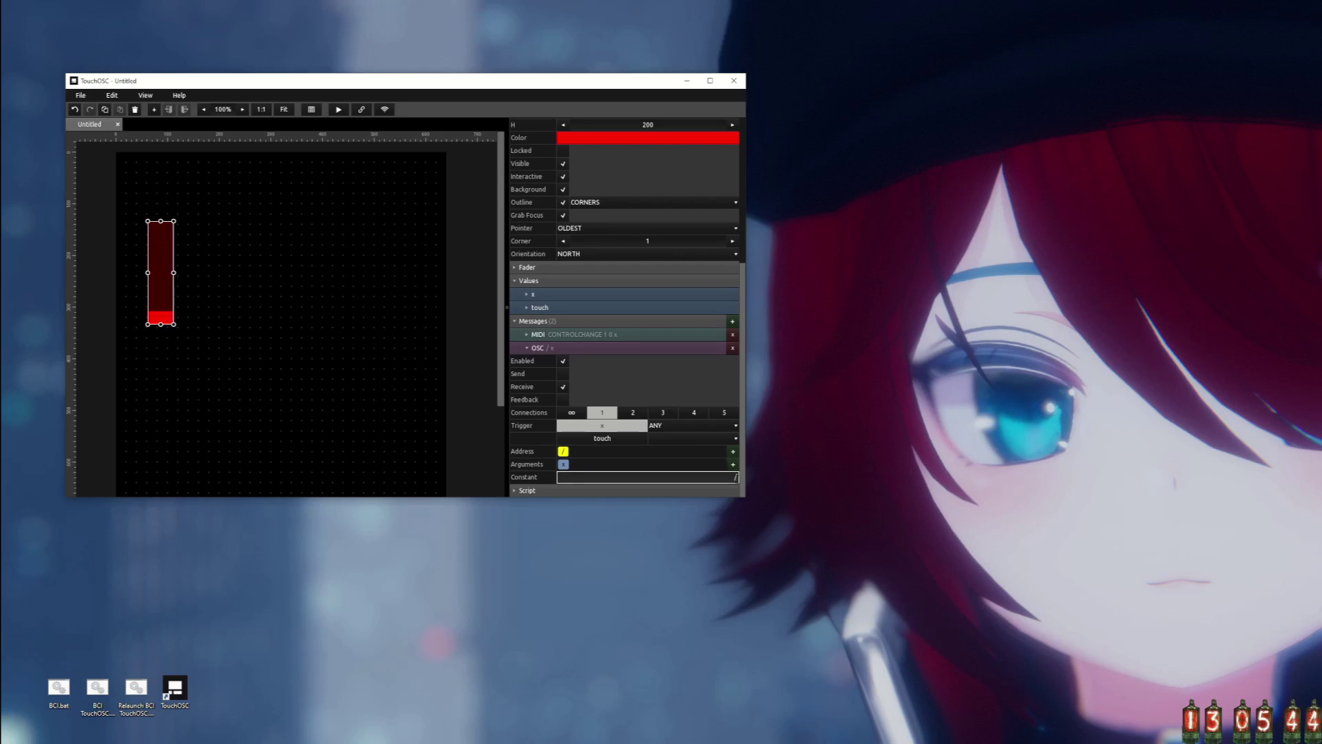
{"action": "type", "text": "/avatar"}
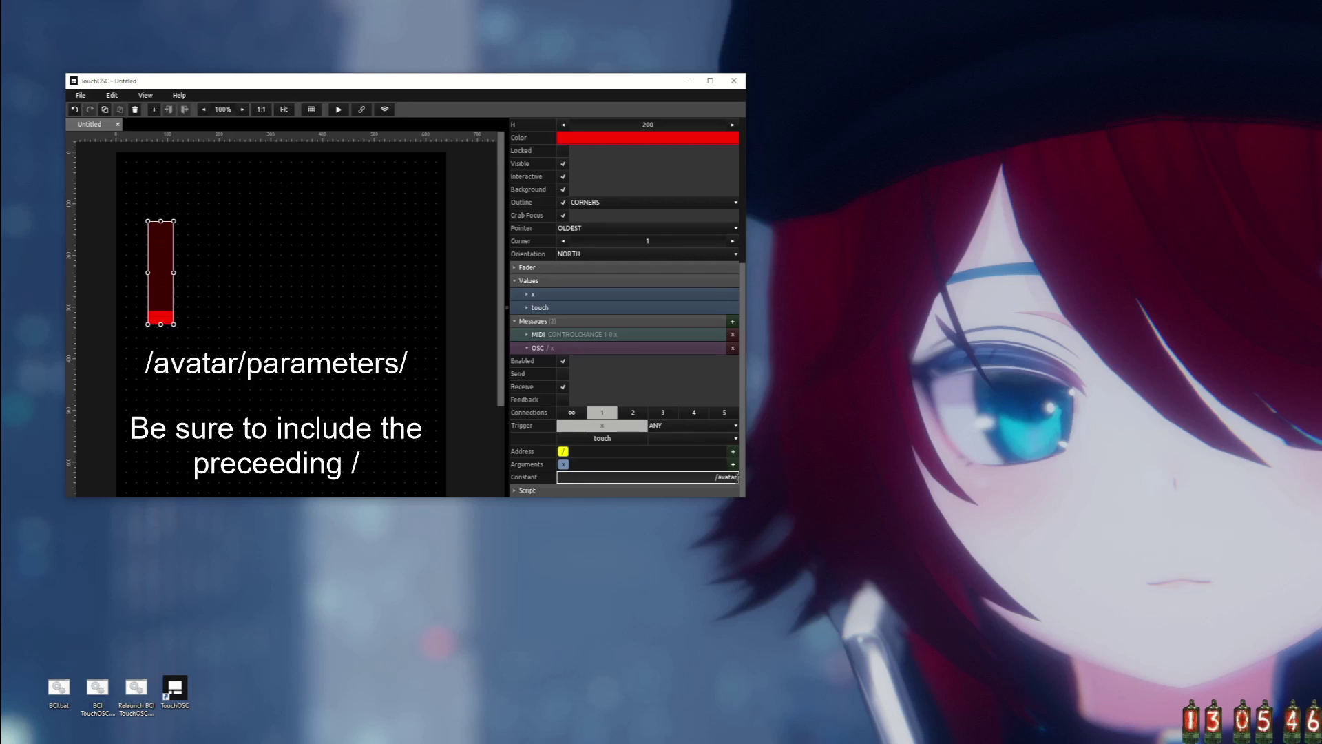
{"action": "type", "text": "/parameters/"}
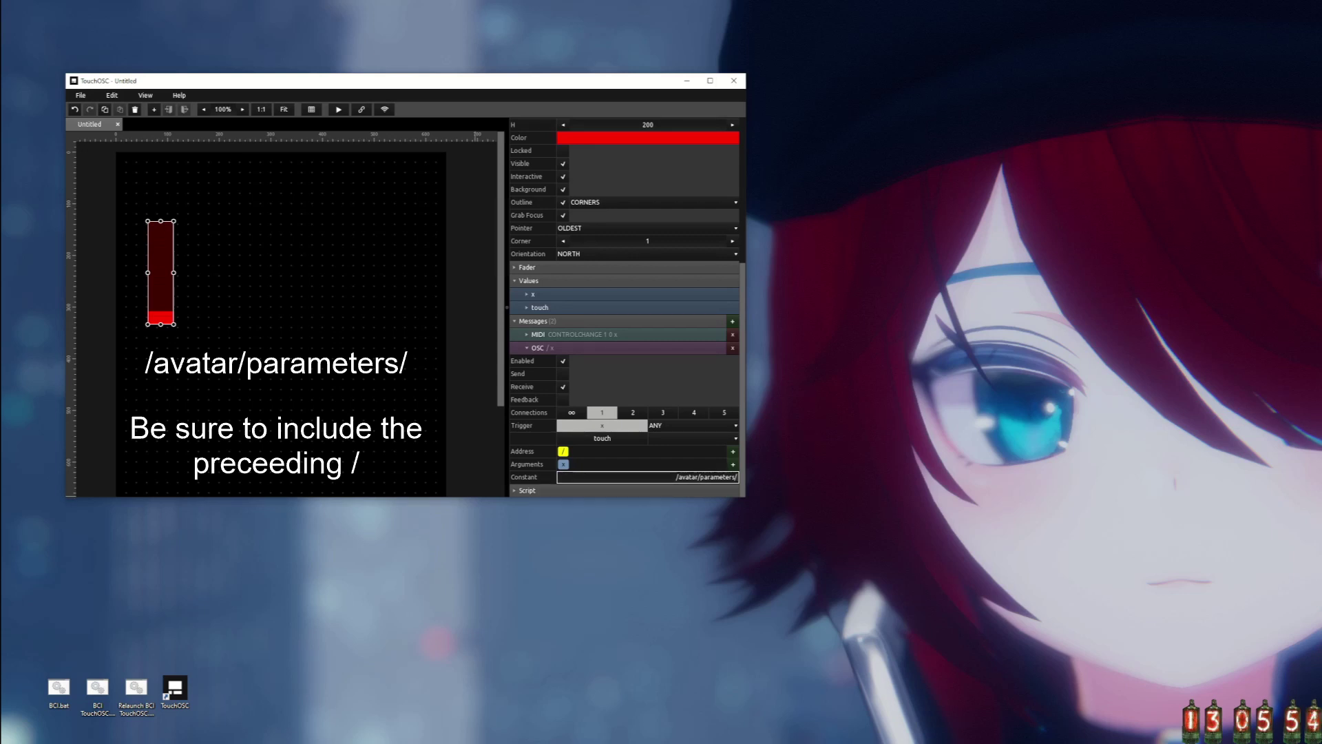
{"action": "key", "text": "Return"}
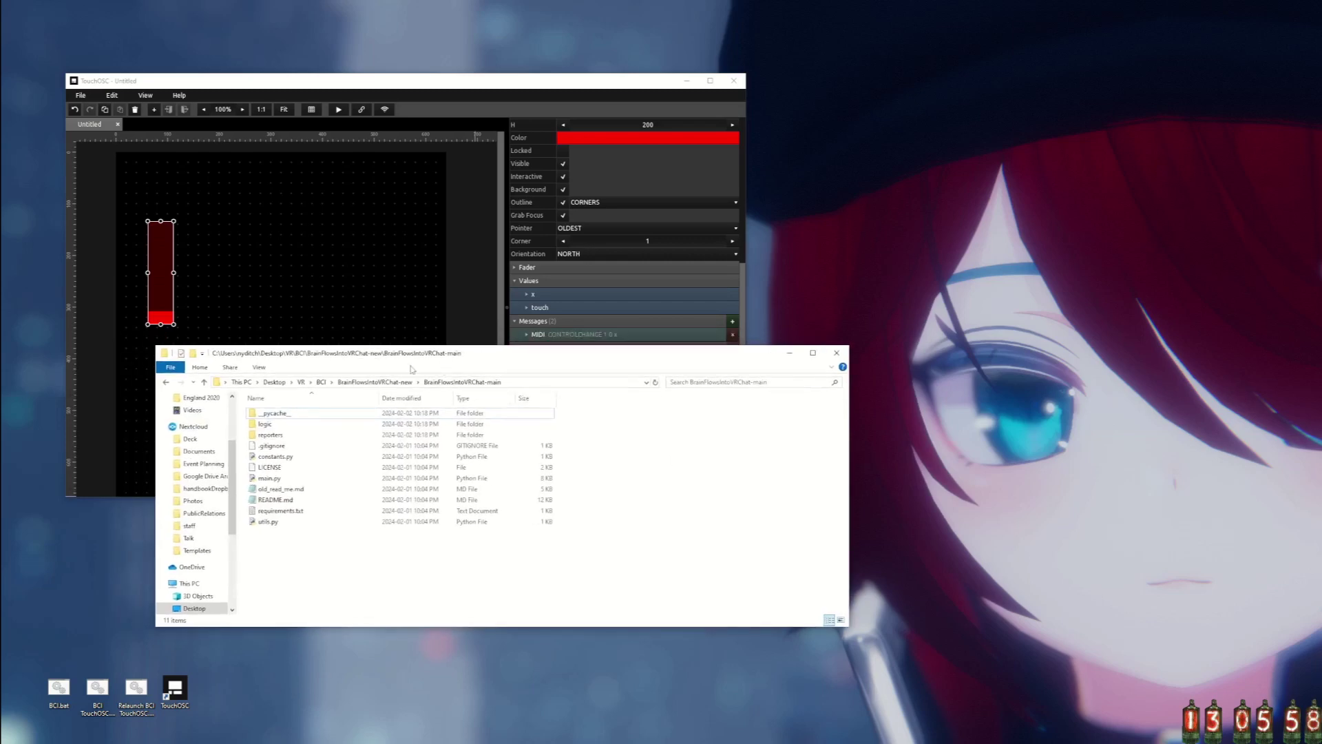
Open README.md from the BrainFlowsIntoVRChat-main folder, move it clear of the editor and find the OSC avatar parameter list.
{"action": "double_click", "coordinate": [276, 499]}
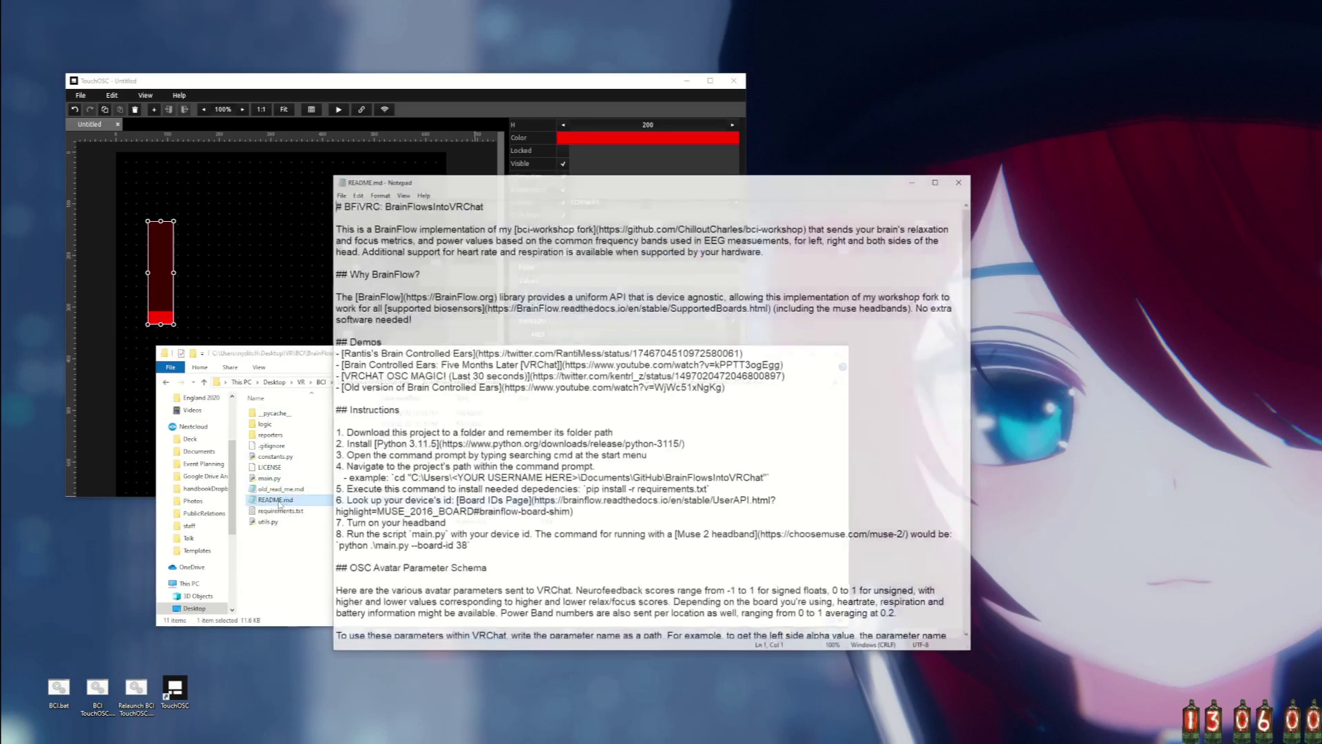
{"action": "scroll", "coordinate": [627, 392], "scroll_direction": "down", "scroll_amount": 14}
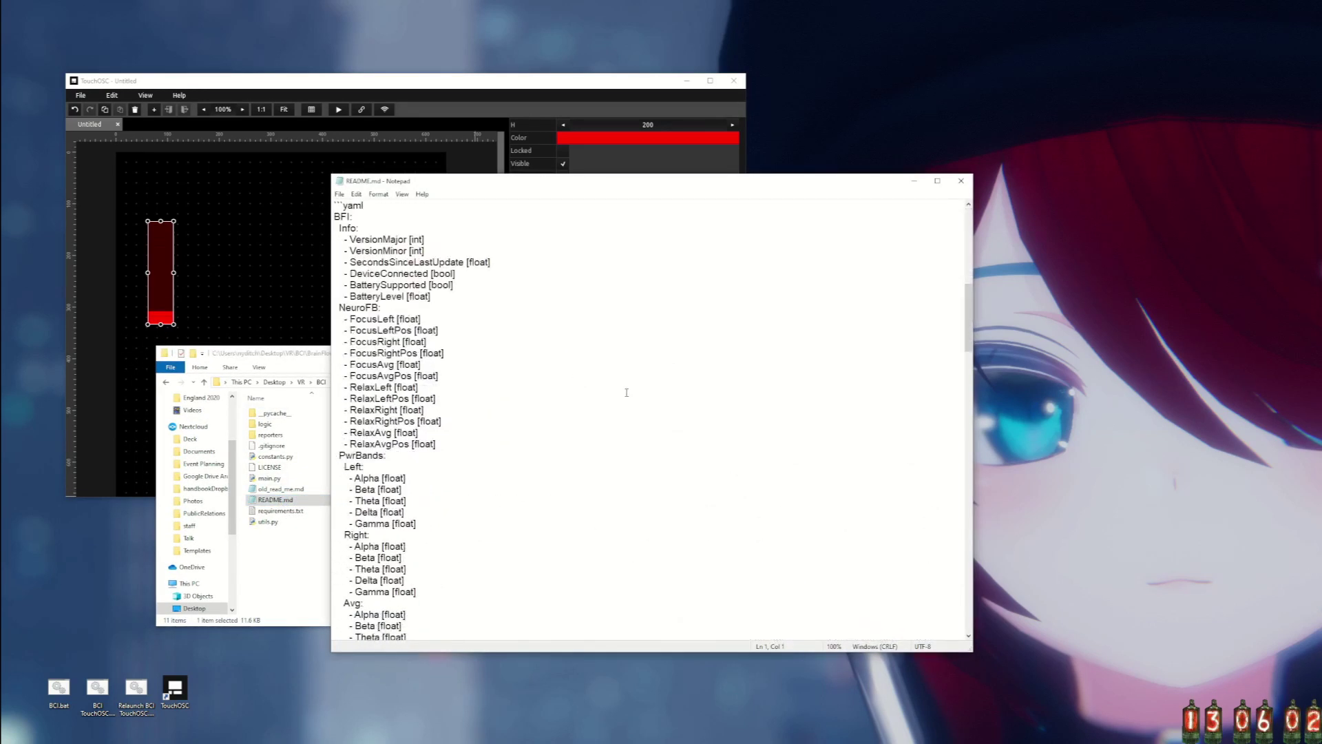
{"action": "left_click_drag", "start_coordinate": [534, 181], "coordinate": [1010, 196]}
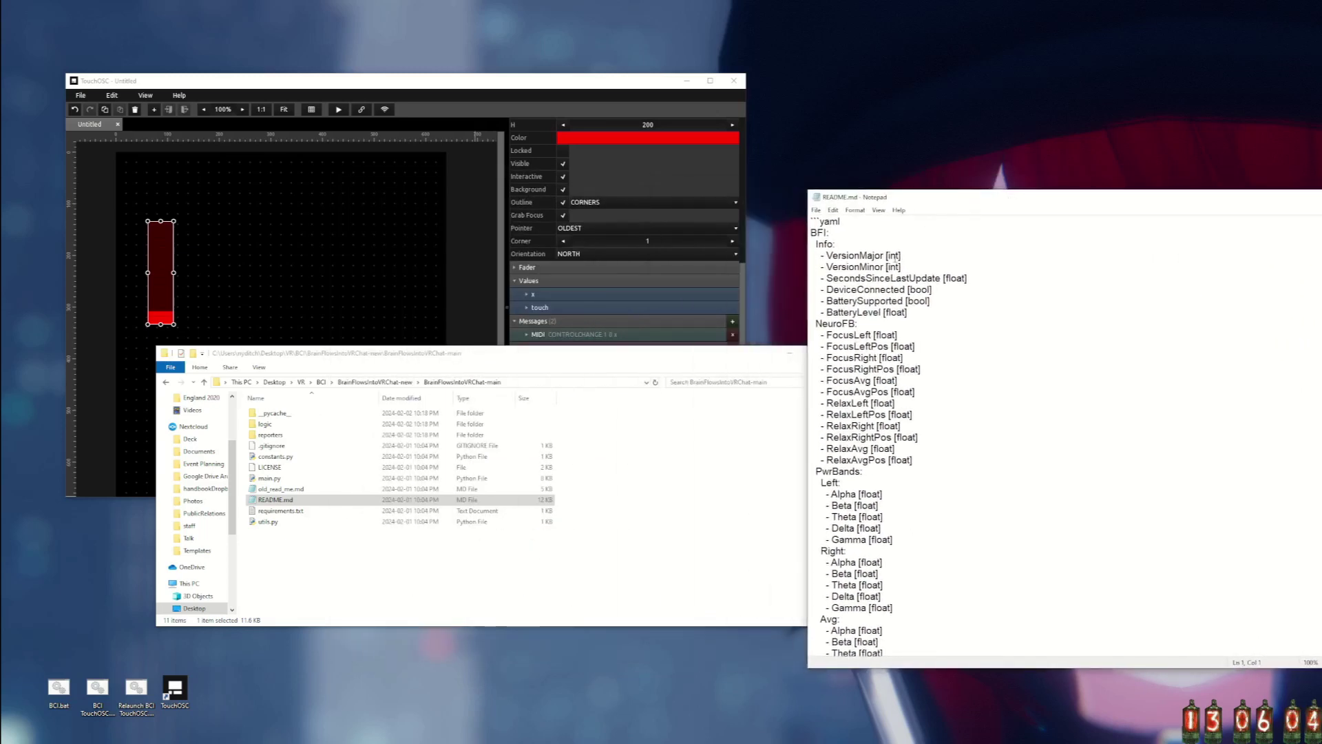
{"action": "scroll", "coordinate": [906, 301], "scroll_direction": "up", "scroll_amount": 2}
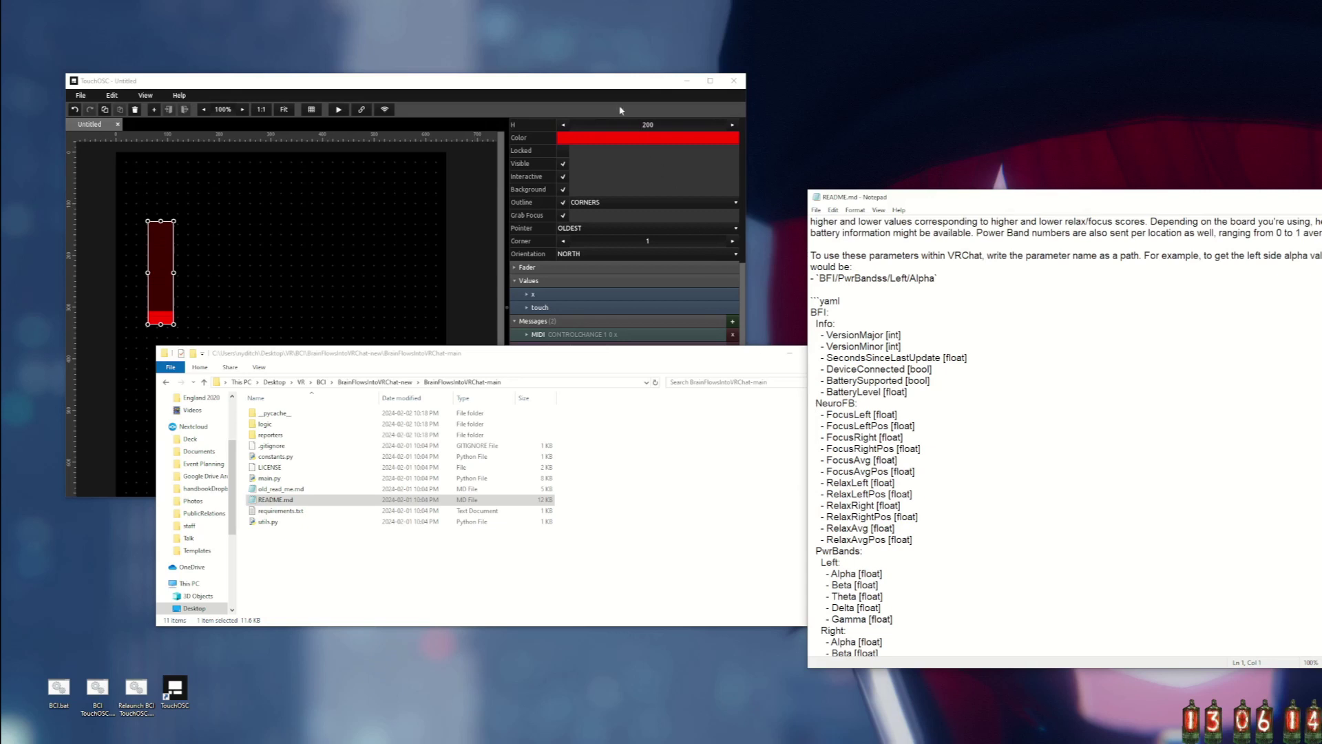
Extend the fader's OSC address constant in TouchOSC to /avatar/parameters/BFI/NeuroFB/FocusAvg.
{"action": "left_click", "coordinate": [596, 82]}
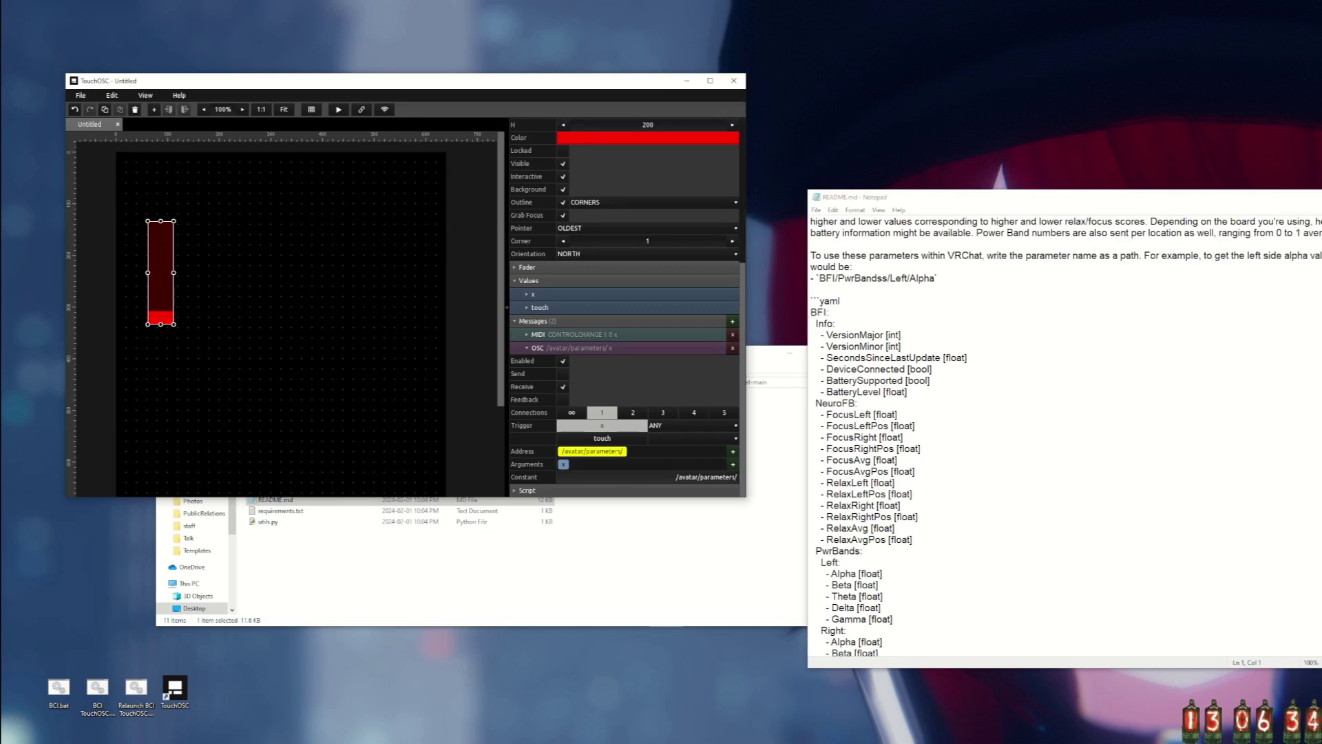
{"action": "left_click", "coordinate": [736, 478]}
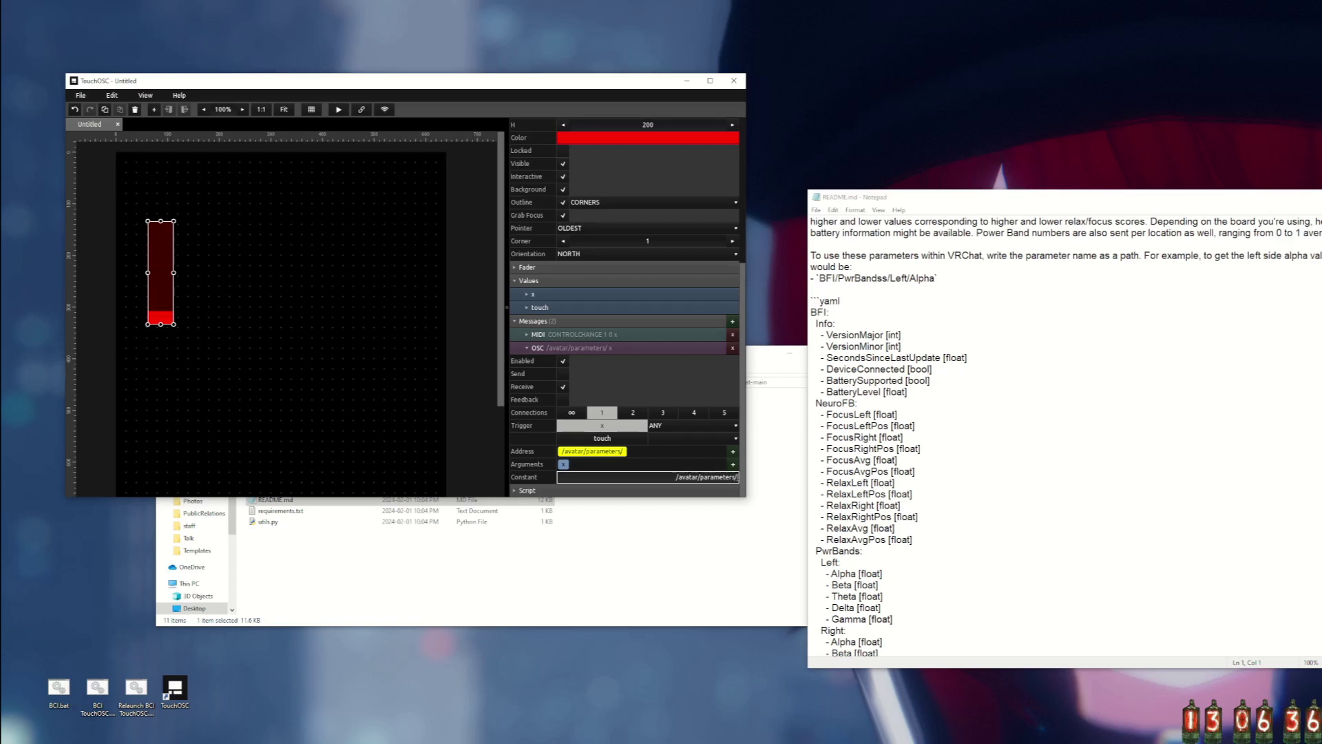
{"action": "type", "text": "BFI/Neur"}
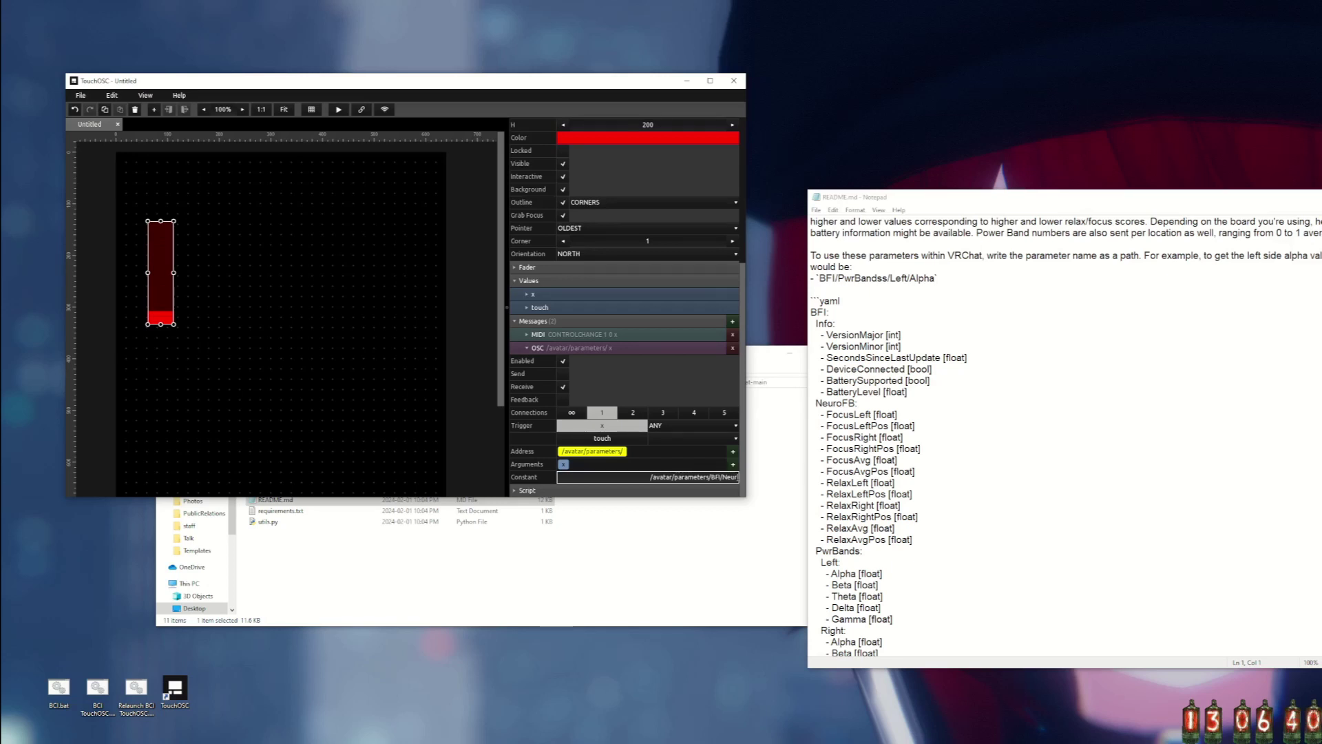
{"action": "type", "text": "oFB/Foc"}
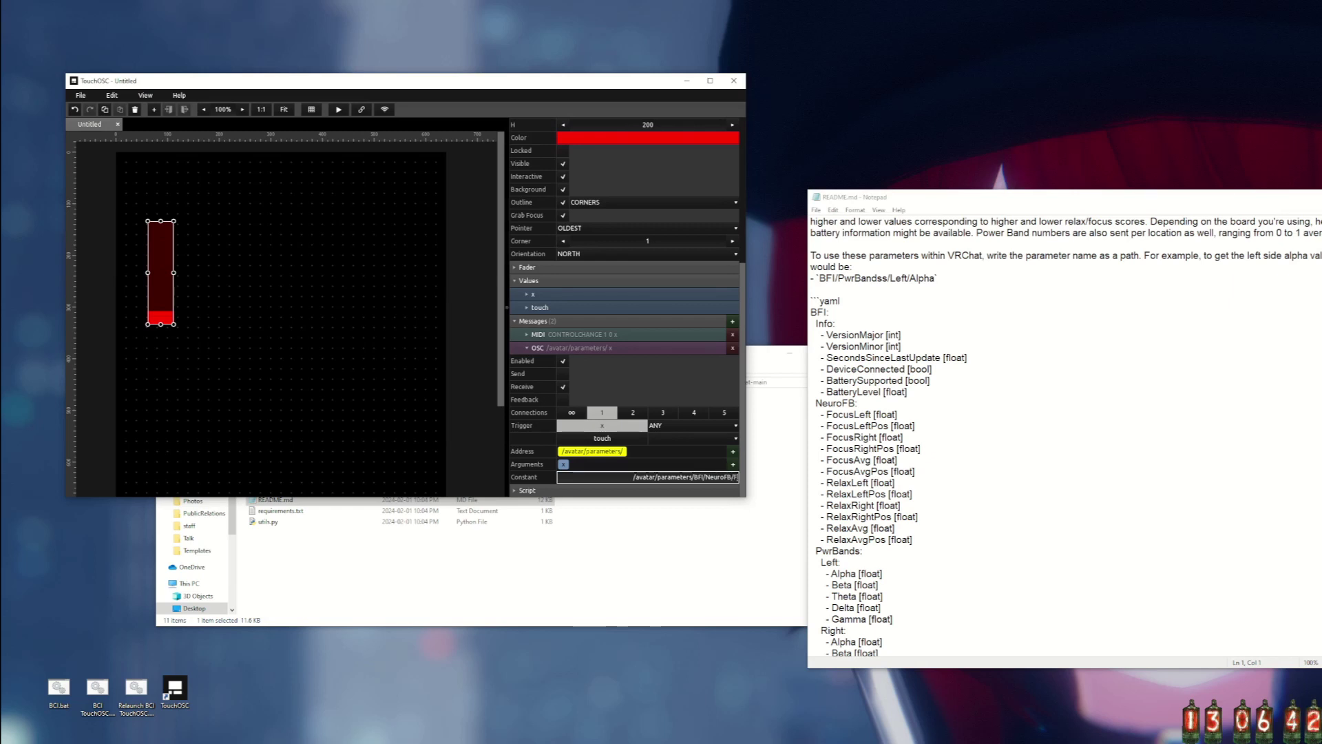
{"action": "type", "text": "usAvg"}
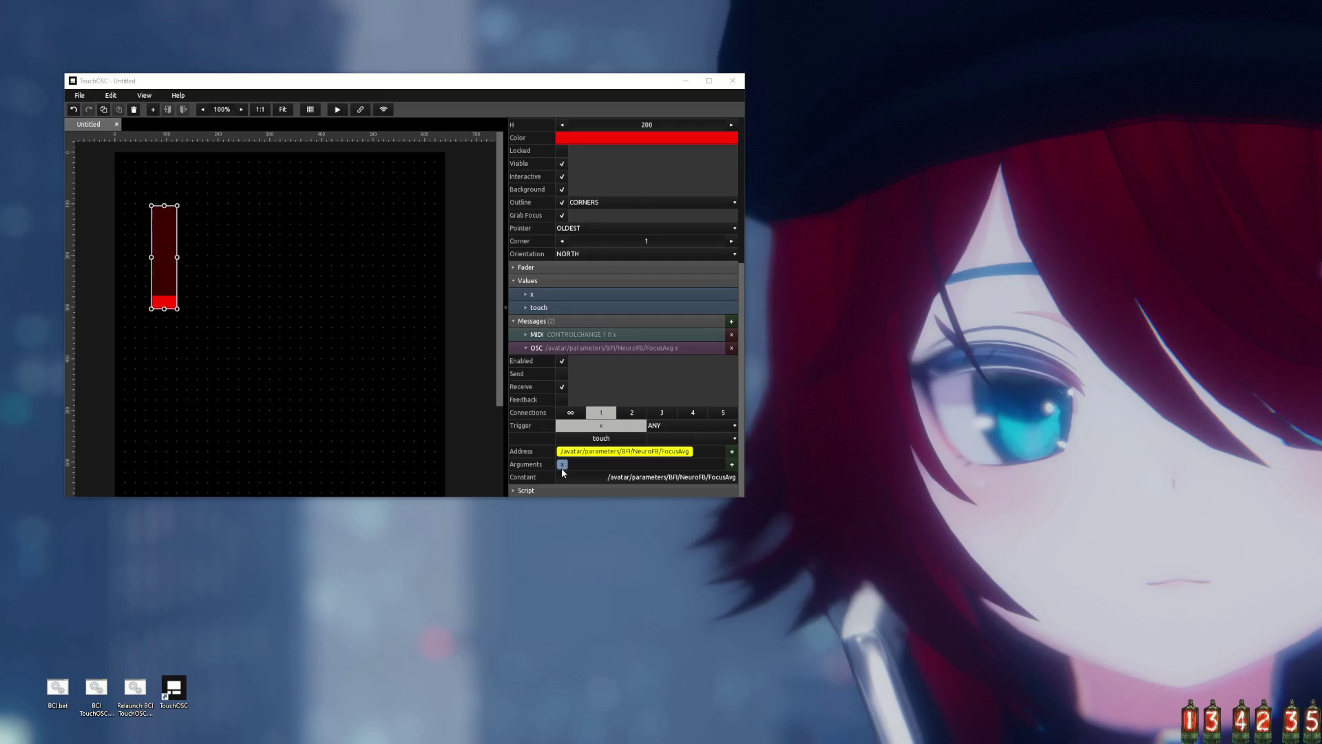
Check the scale and conversion of the fader's OSC argument and collapse the OSC message settings.
{"action": "left_click", "coordinate": [563, 466]}
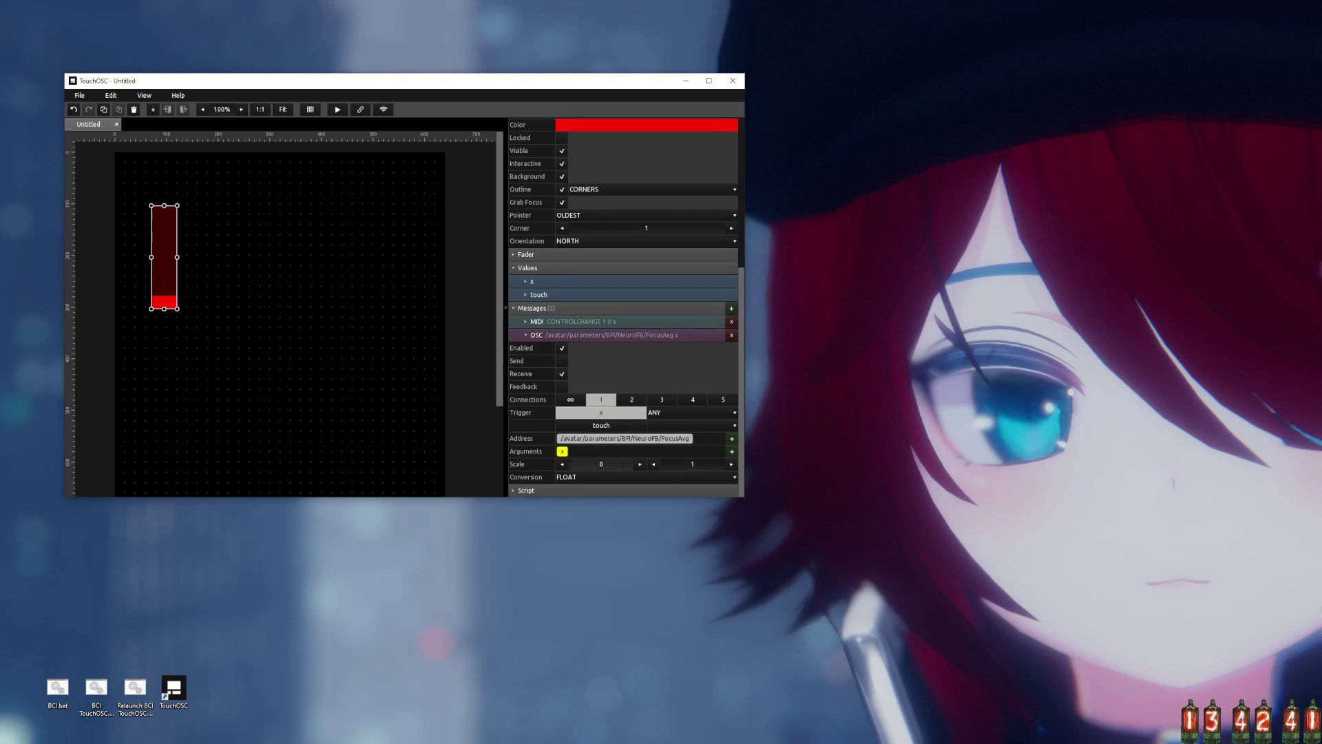
{"action": "left_click", "coordinate": [564, 467]}
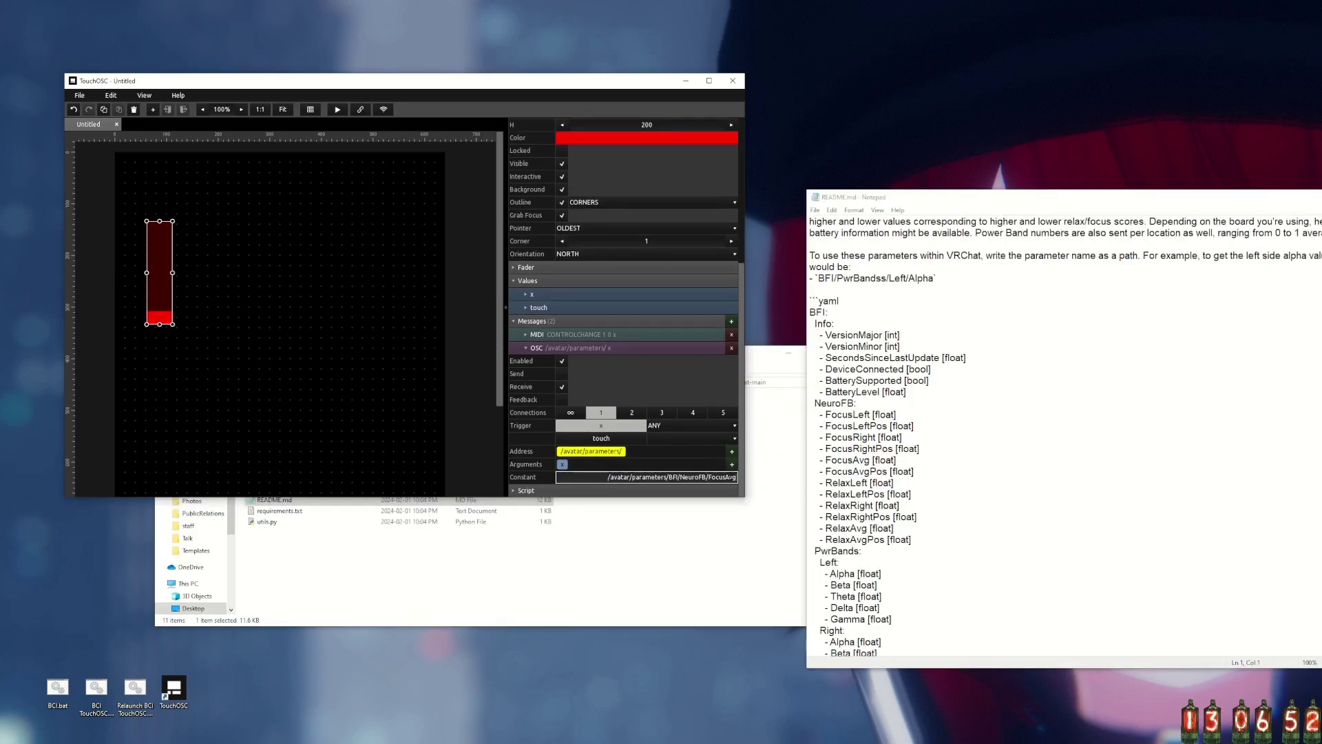
{"action": "left_click", "coordinate": [526, 350]}
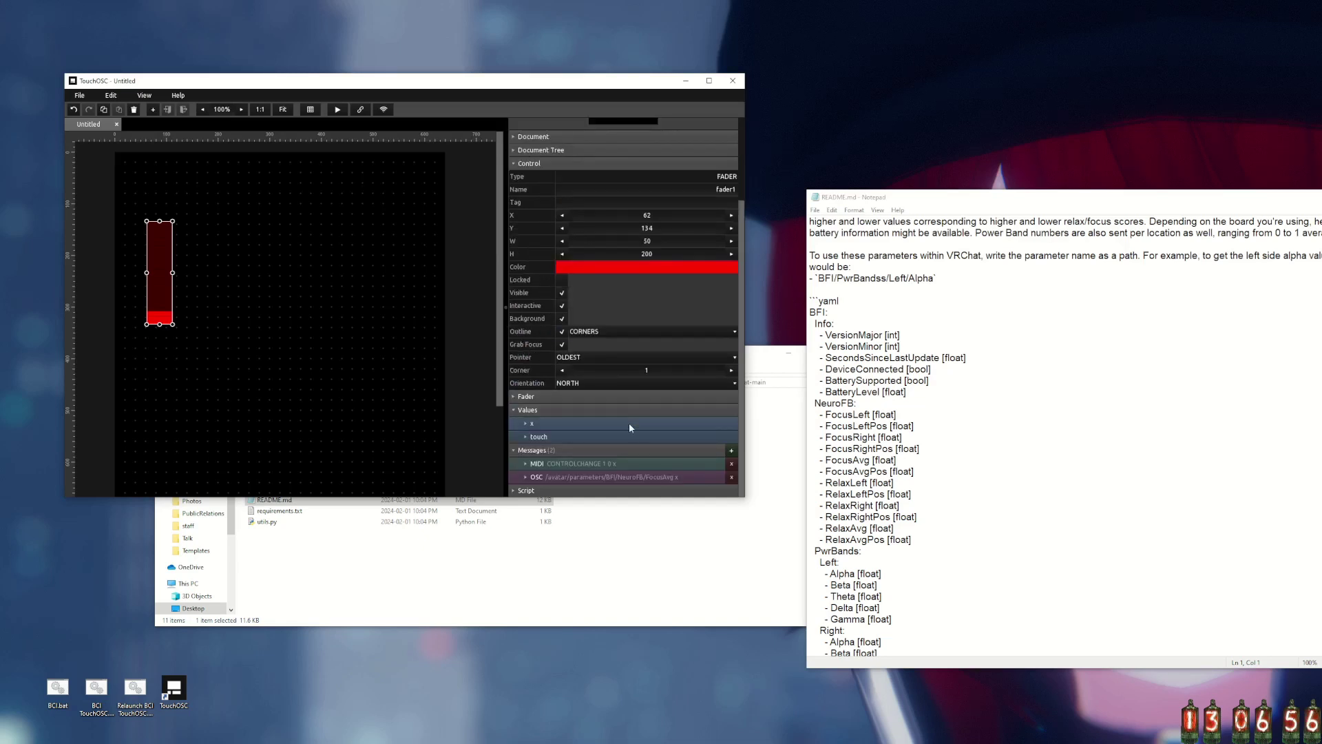
Add a second OSC message to the fader with Receive off, limited to connection 2.
{"action": "left_click", "coordinate": [732, 452]}
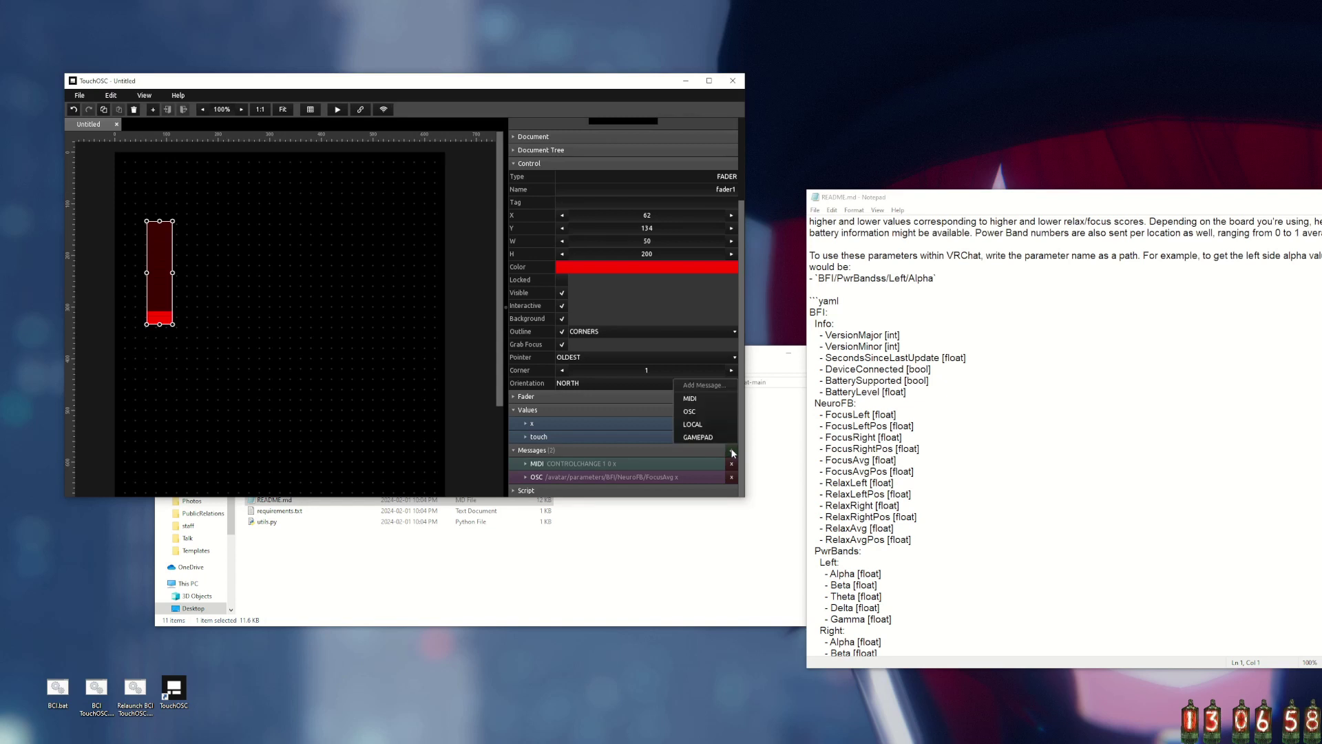
{"action": "left_click", "coordinate": [694, 415]}
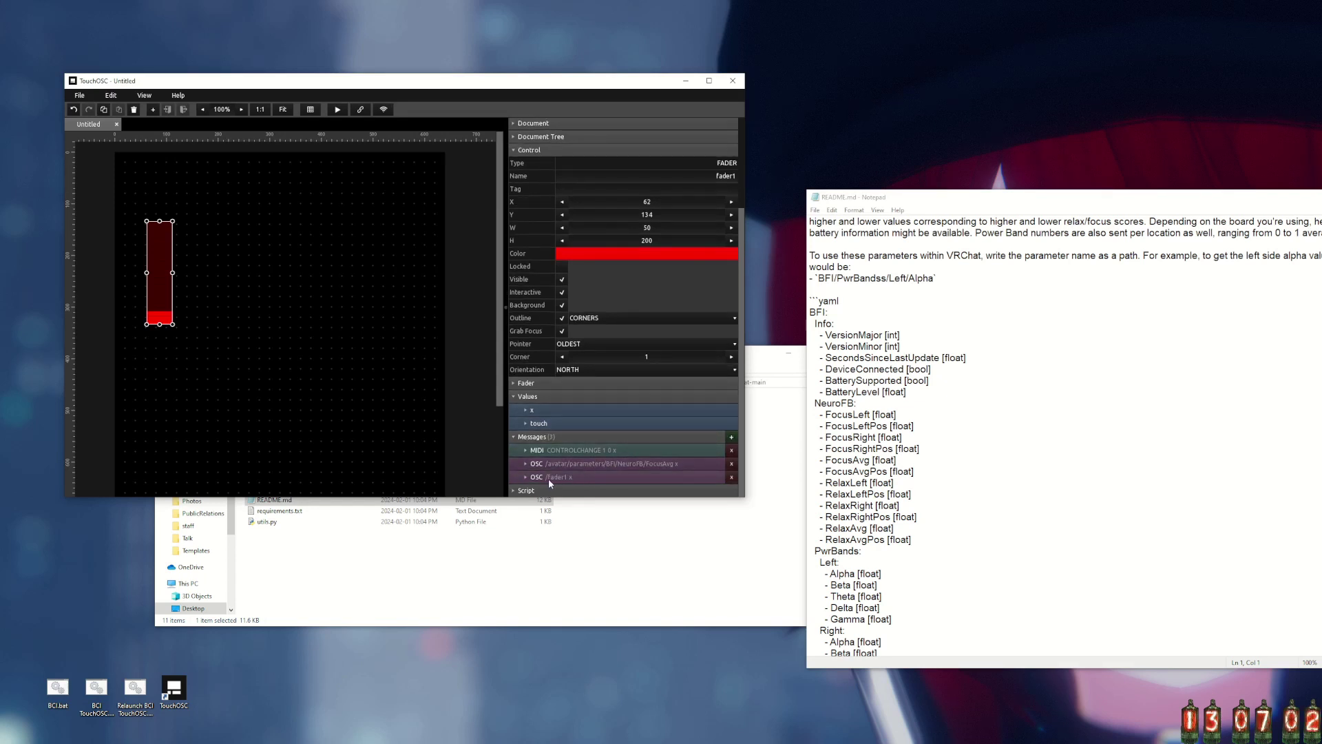
{"action": "left_click", "coordinate": [525, 477]}
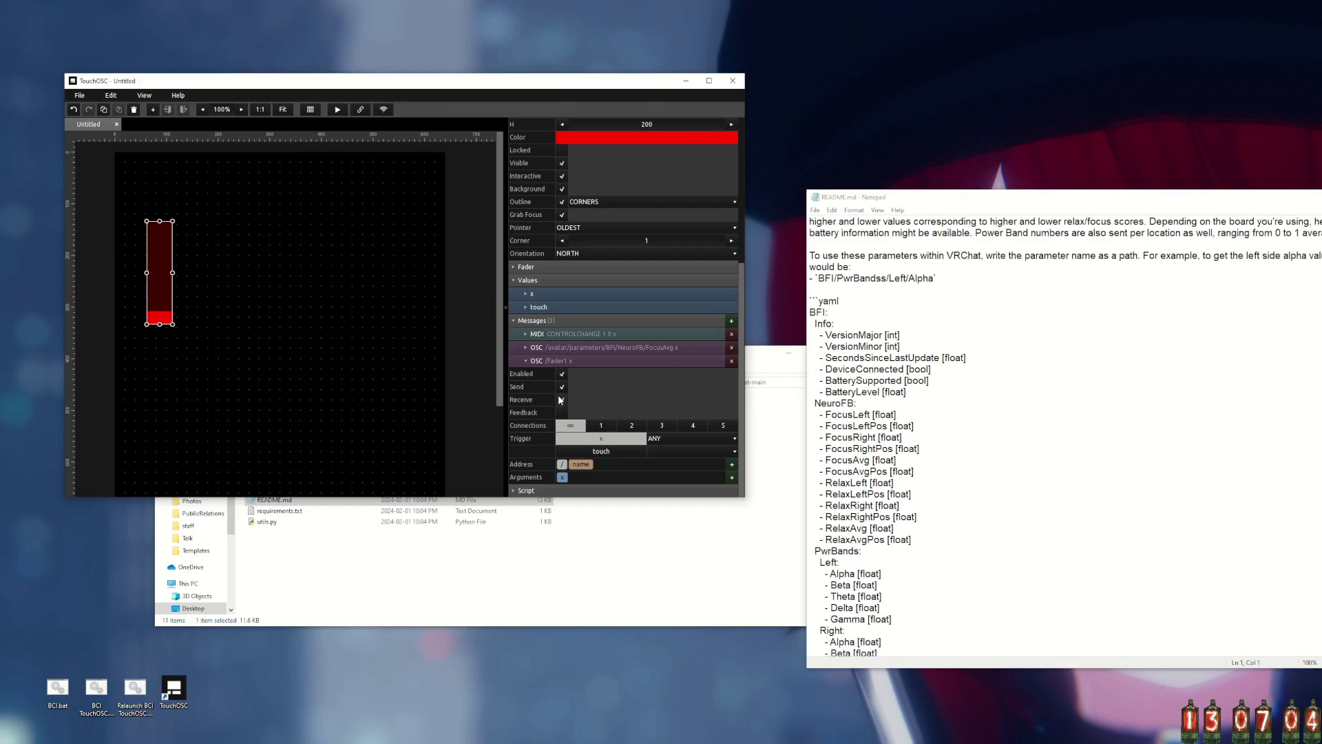
{"action": "left_click", "coordinate": [562, 400]}
{"action": "left_click", "coordinate": [561, 399]}
{"action": "left_click", "coordinate": [634, 427]}
Remove the name part from the new OSC message's address and set its constant to /avatar/parameters/.
{"action": "left_click", "coordinate": [582, 465]}
{"action": "key", "text": "Delete"}
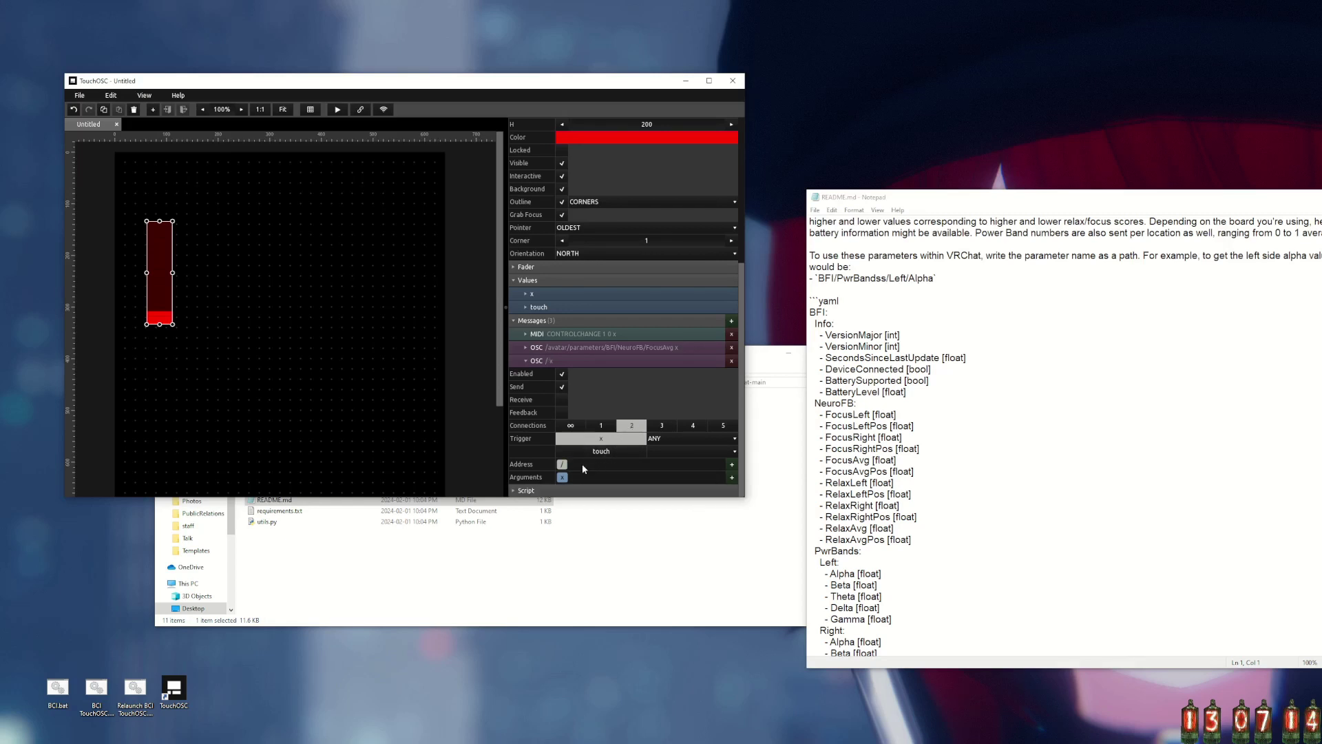
{"action": "left_click", "coordinate": [563, 466]}
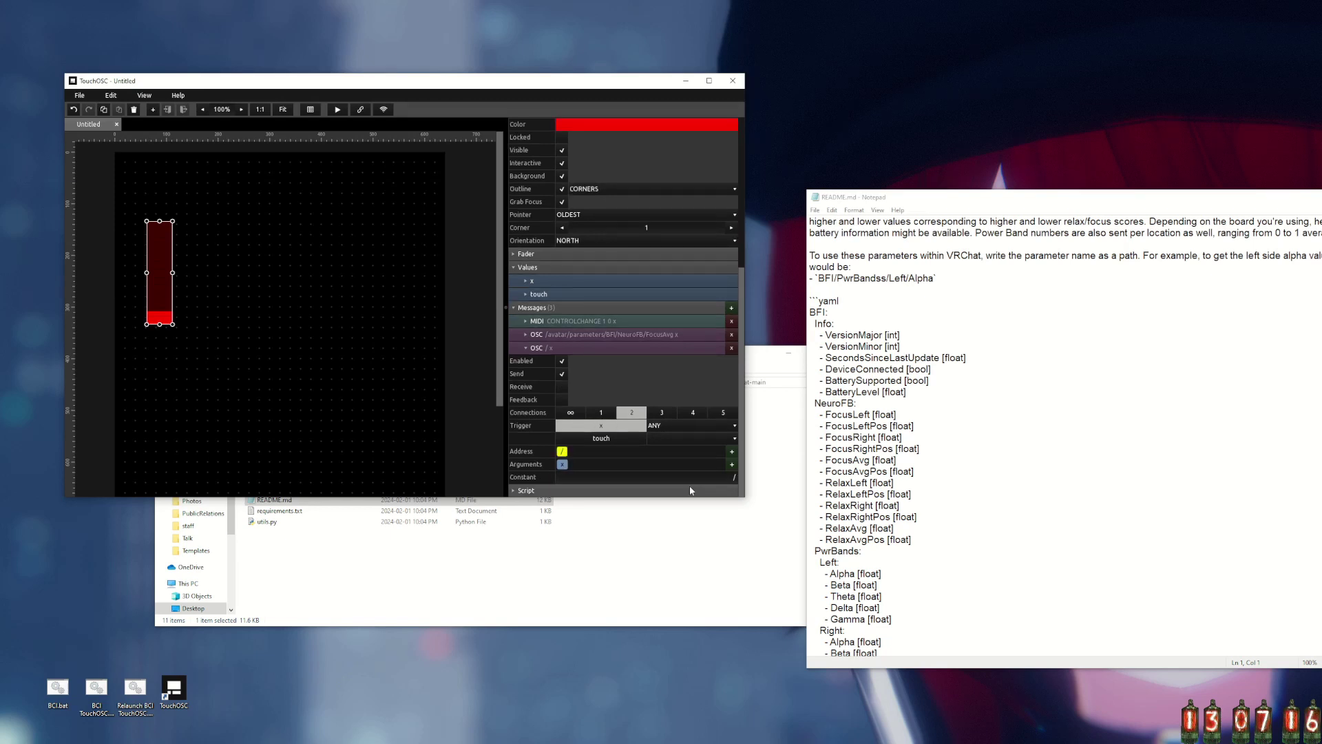
{"action": "left_click", "coordinate": [646, 477]}
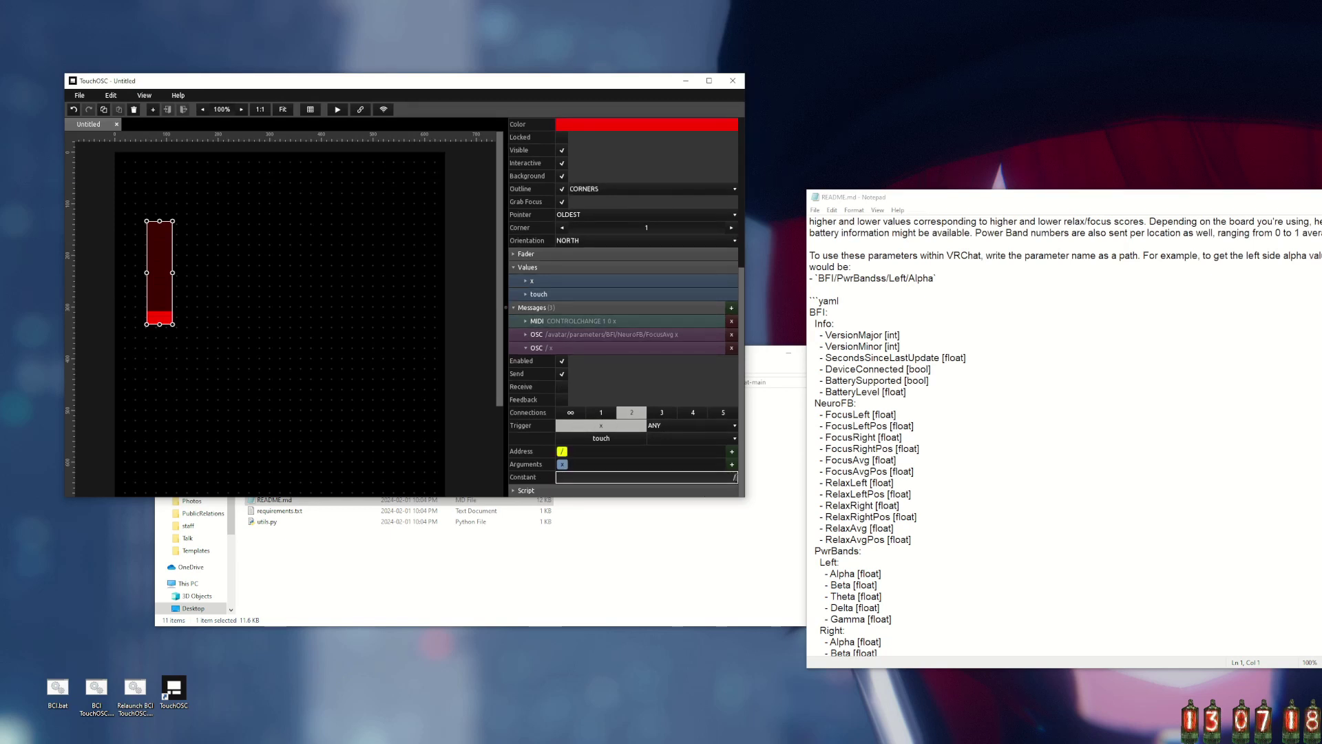
{"action": "type", "text": "/avatar/parameters/"}
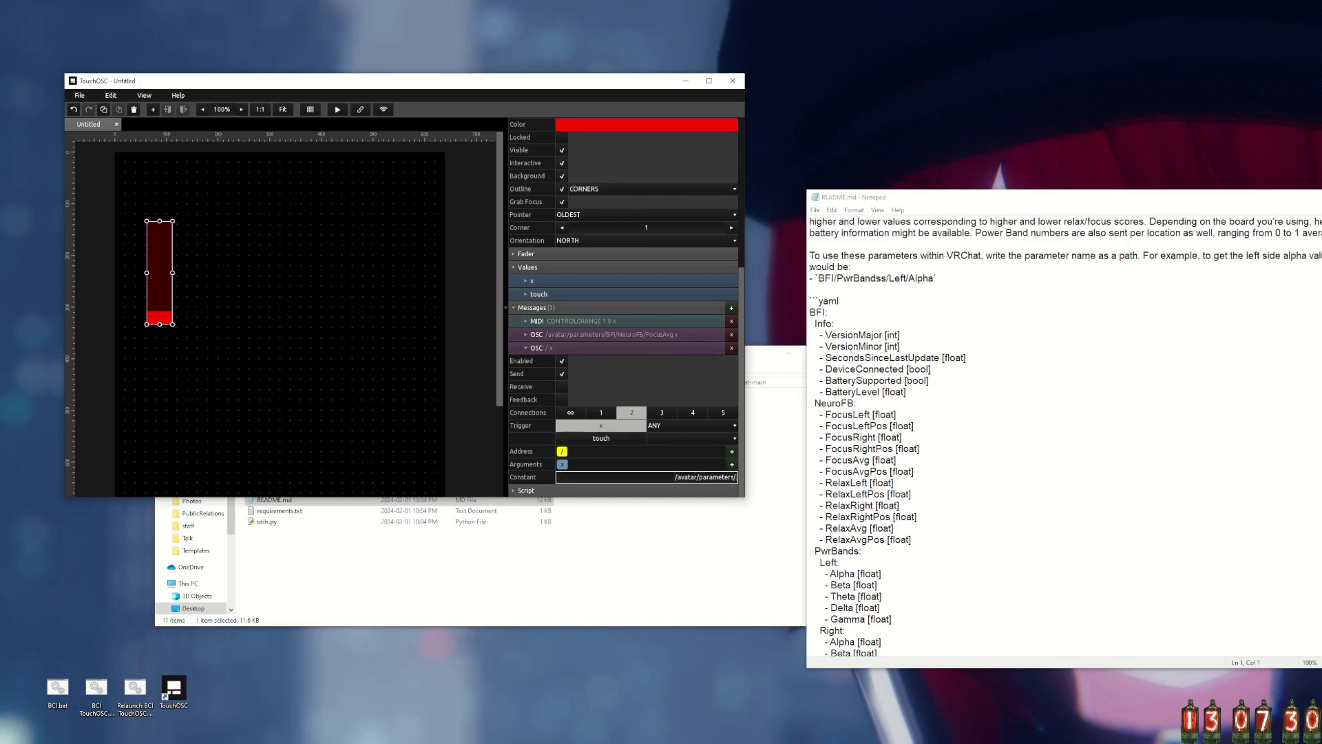
{"action": "key", "text": "Return"}
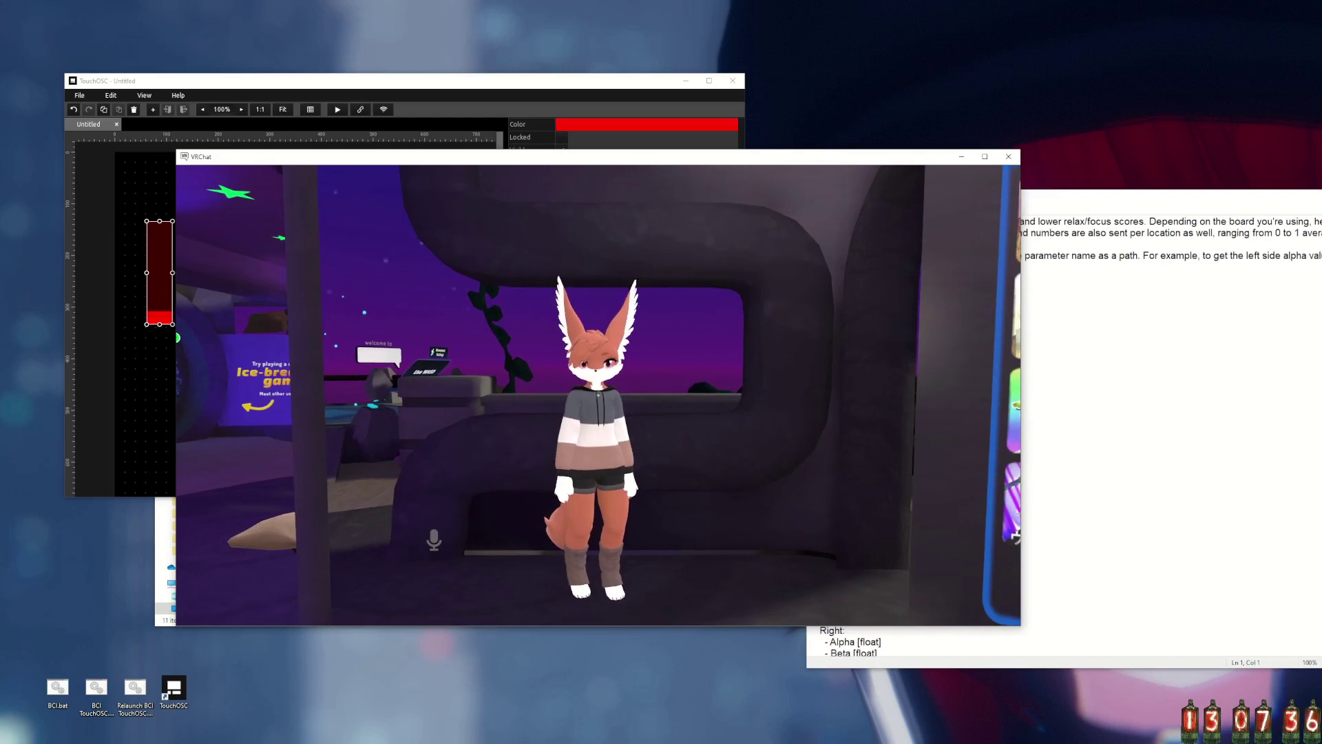
Switch to VRChat and show the avatar debug console from the action menu's configuration options.
{"action": "key", "text": "r"}
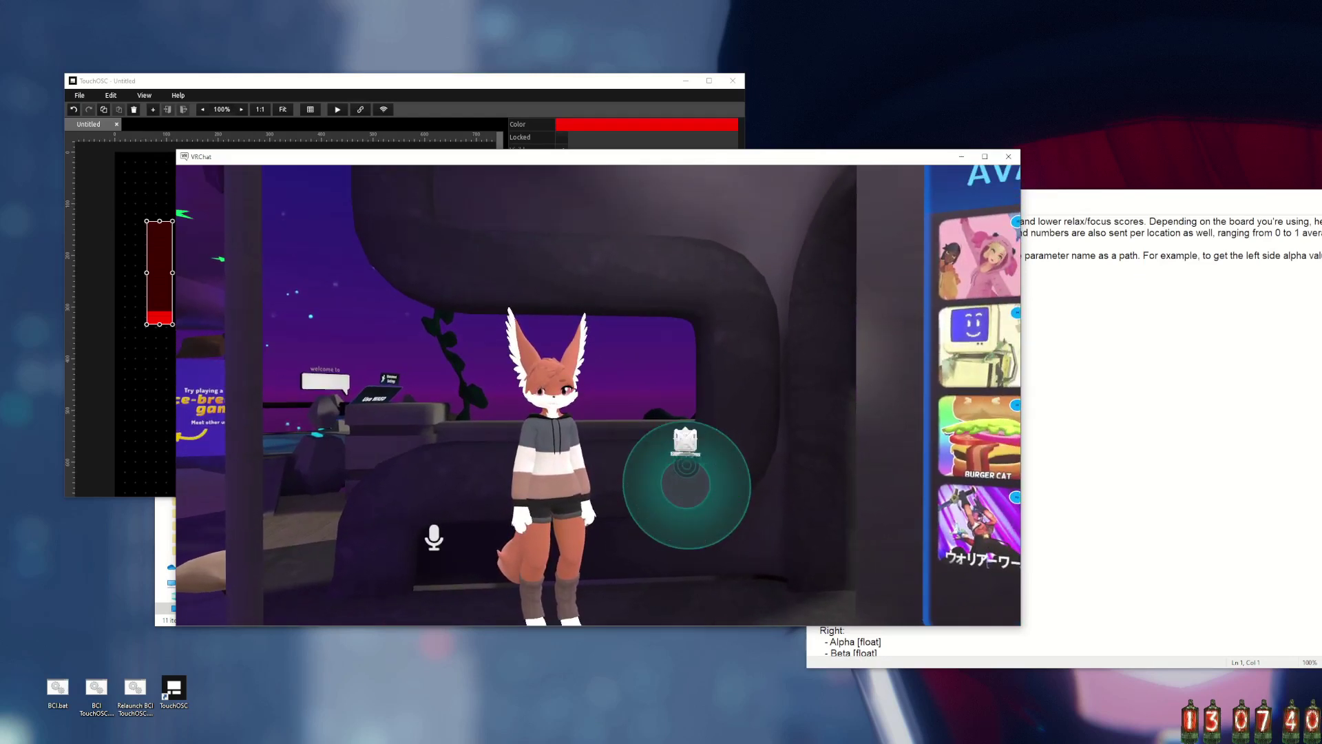
{"action": "left_click", "coordinate": [647, 505]}
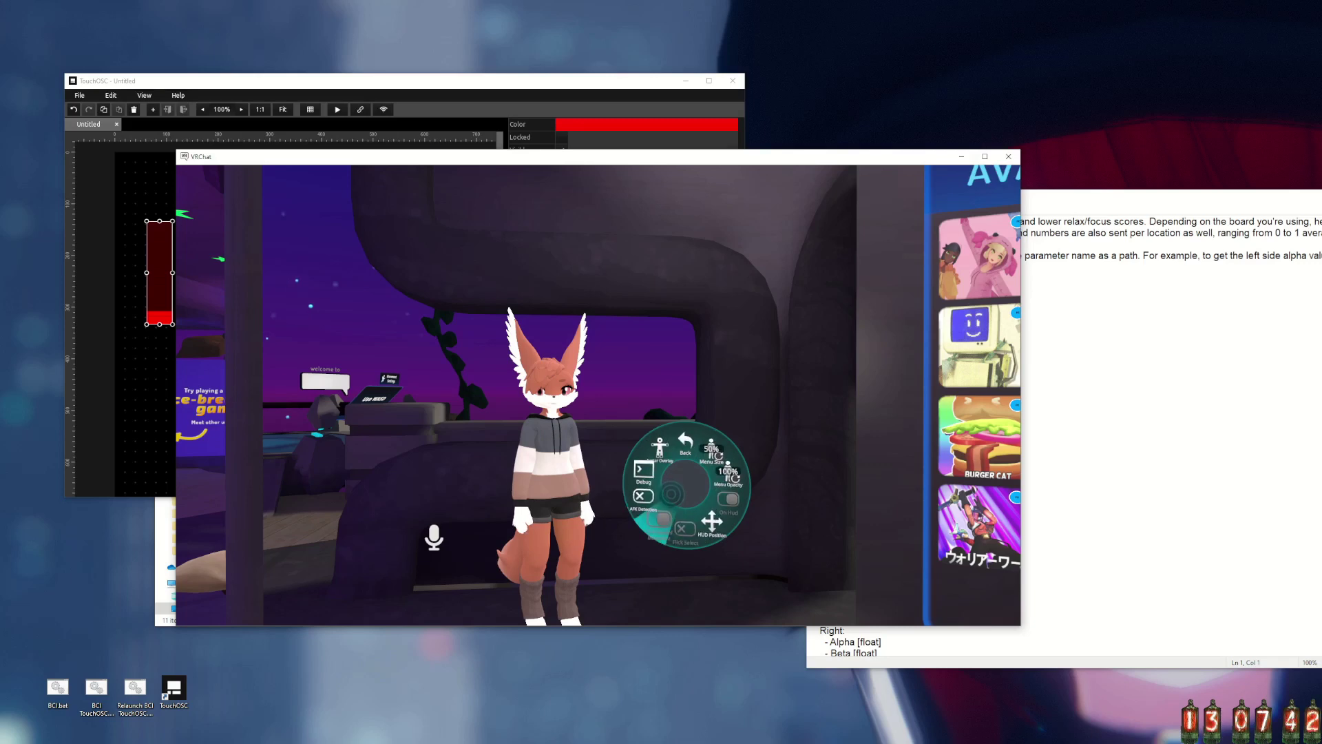
{"action": "left_click", "coordinate": [643, 474]}
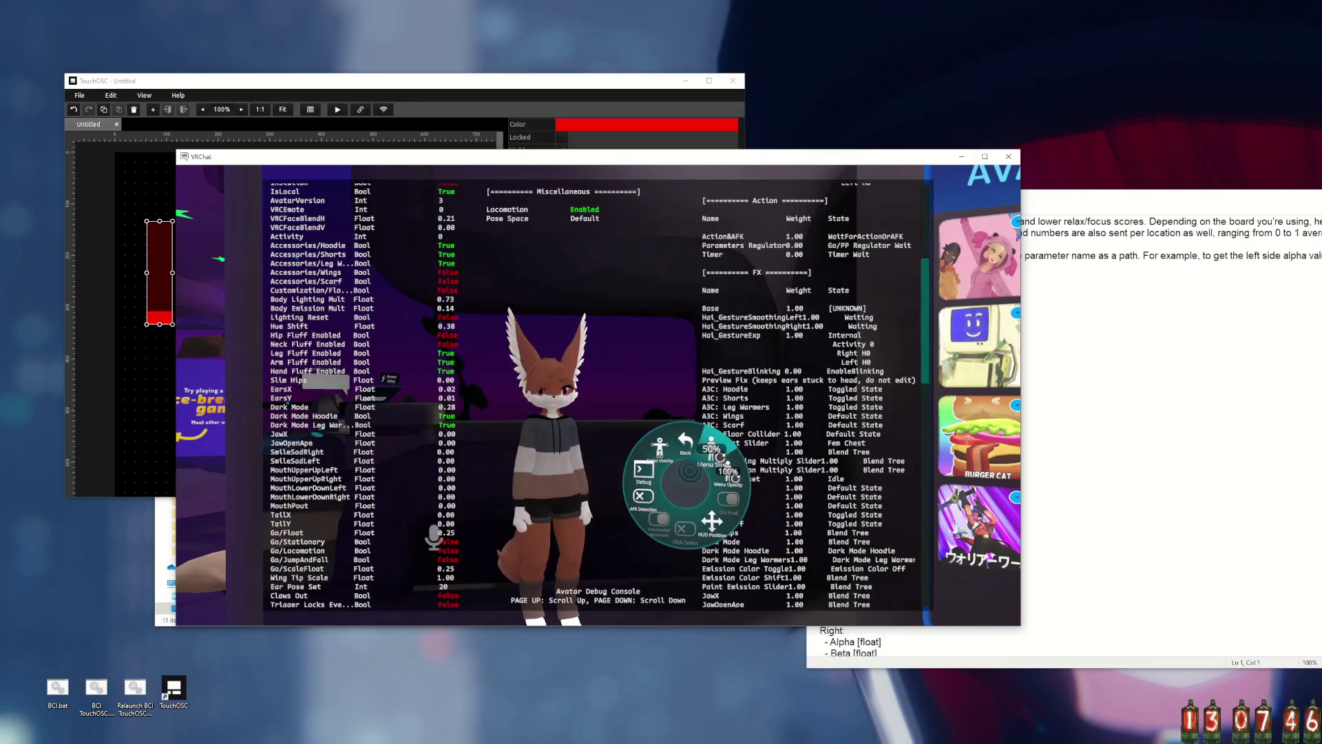
Open the avatar's Ear Poses 1 expression control and move it up and down to see which ear parameter responds.
{"action": "left_click", "coordinate": [686, 444]}
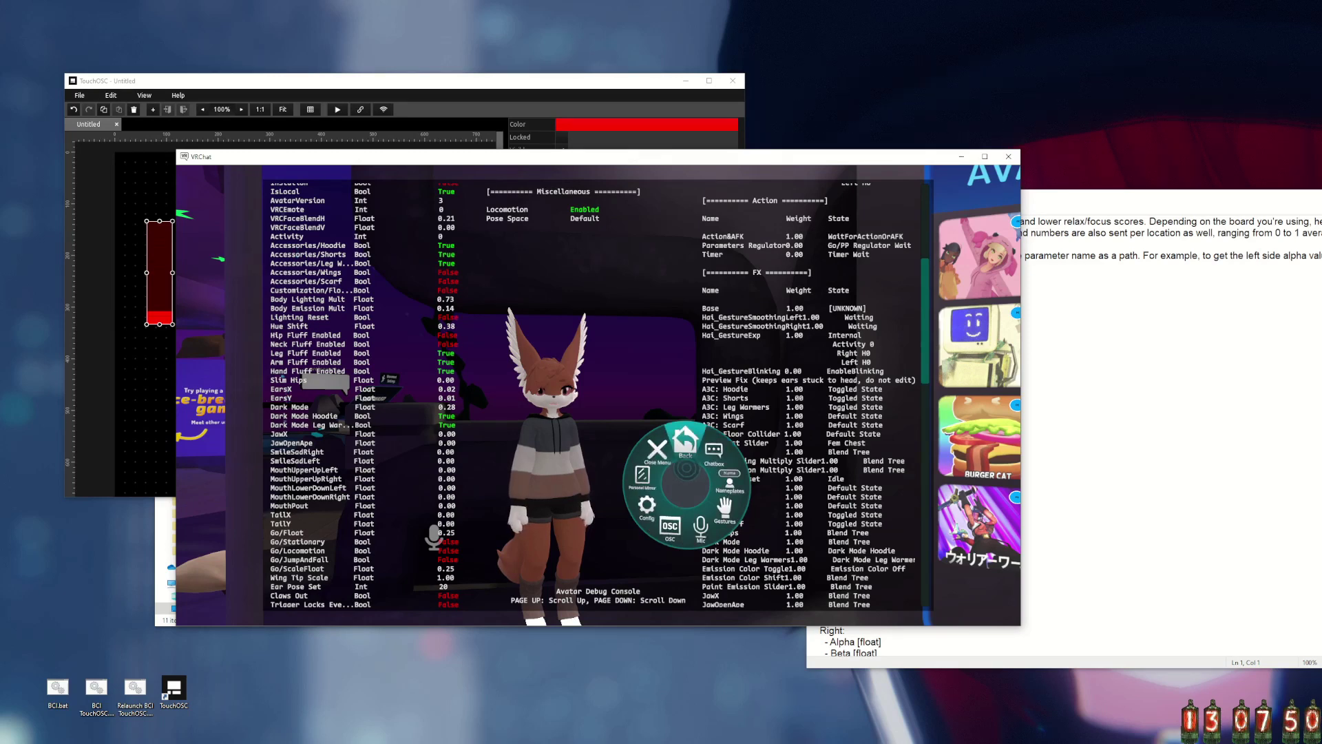
{"action": "left_click", "coordinate": [686, 445]}
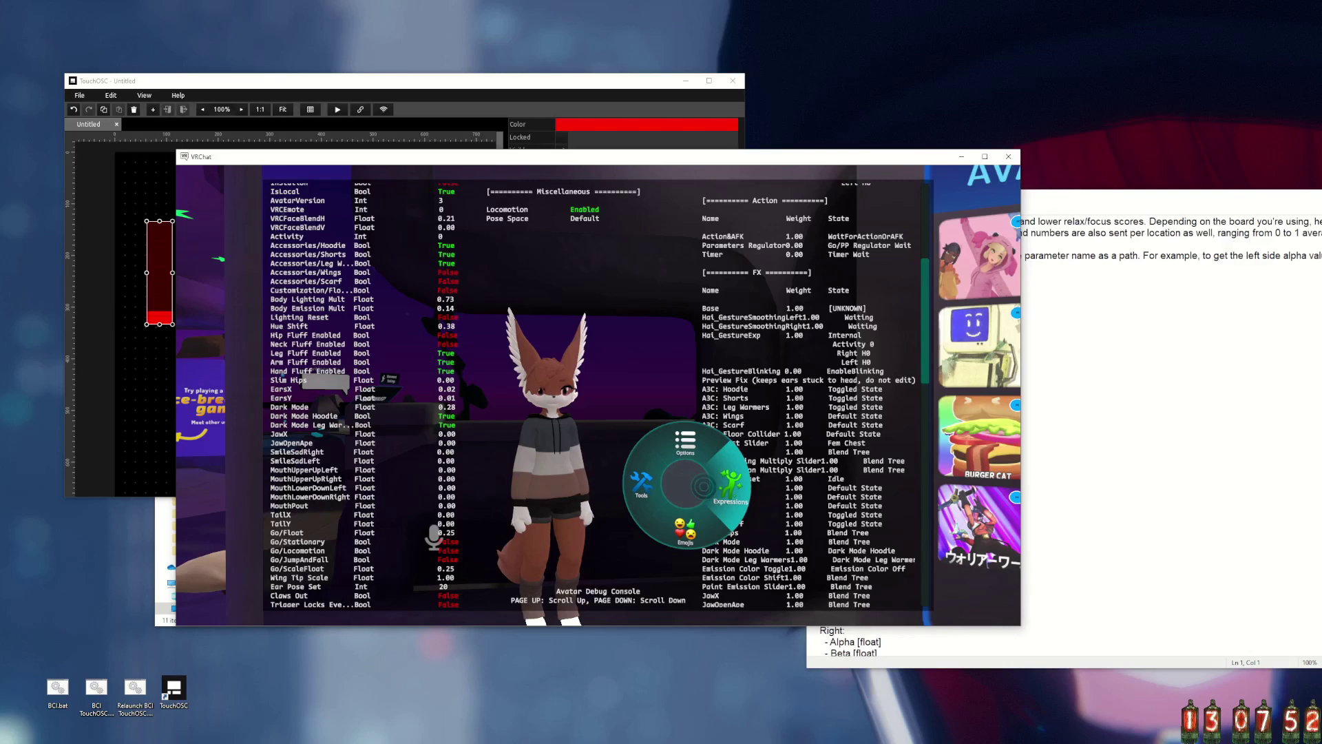
{"action": "left_click", "coordinate": [730, 482]}
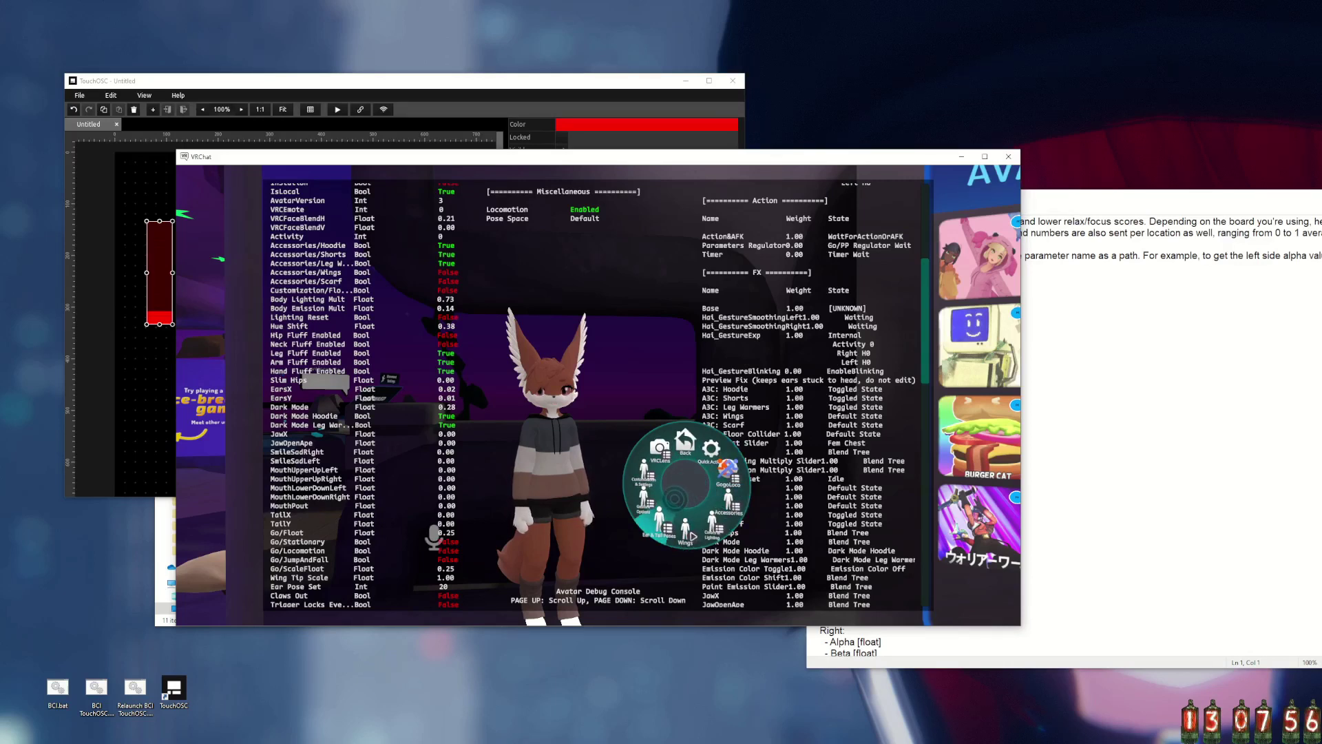
{"action": "left_click", "coordinate": [655, 523]}
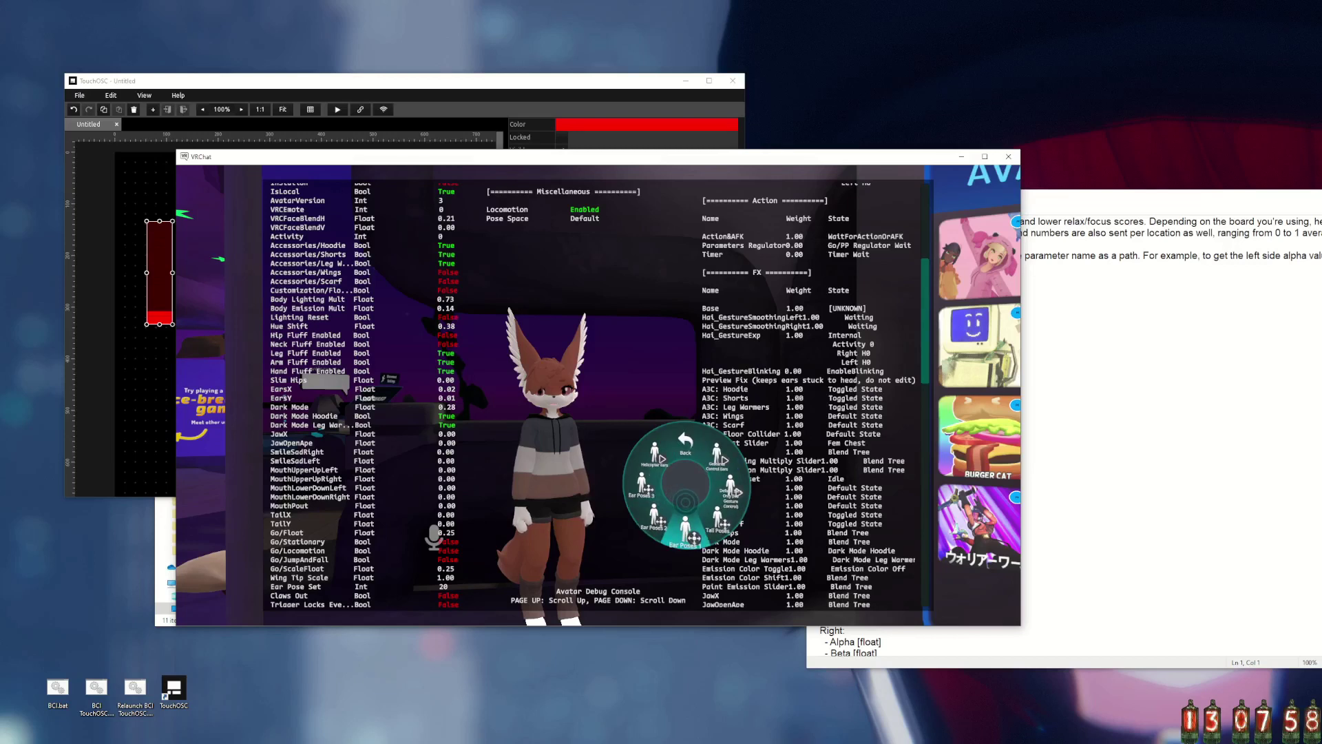
{"action": "left_click", "coordinate": [716, 458]}
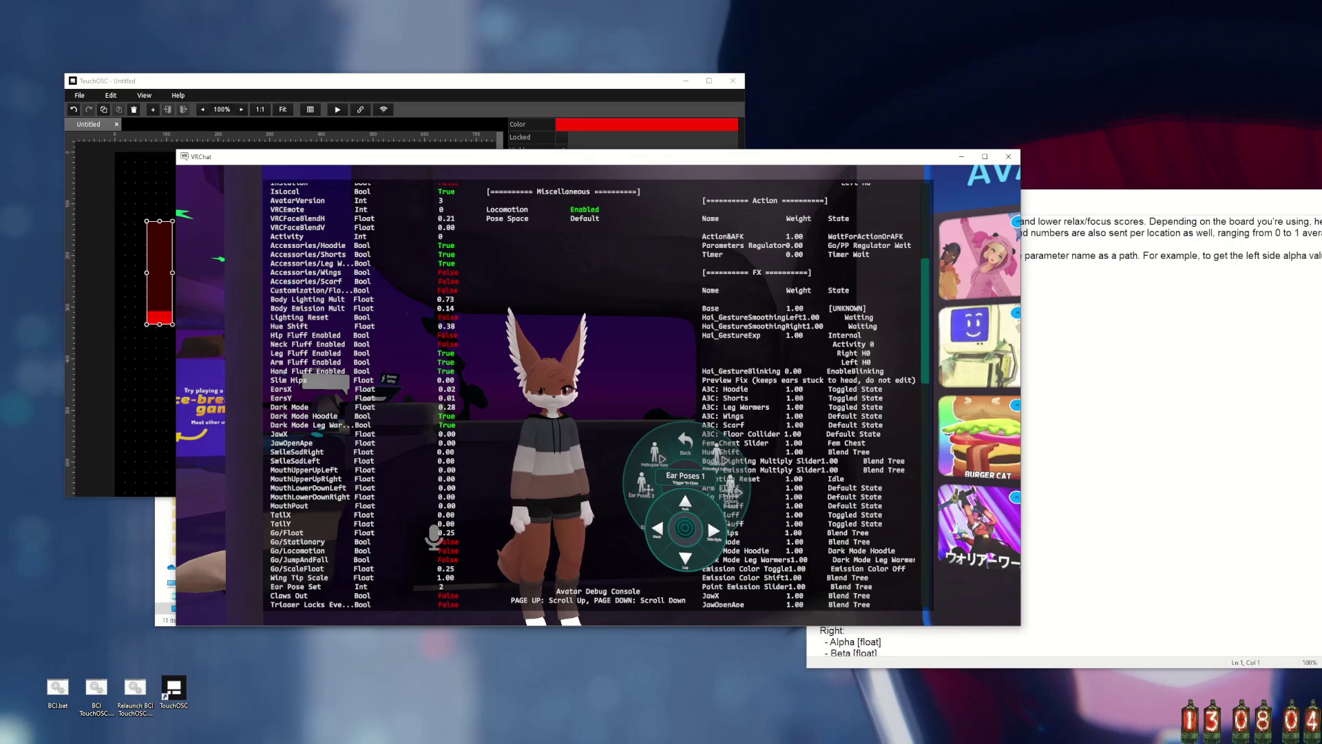
{"action": "mouse_move", "coordinate": [685, 514]}
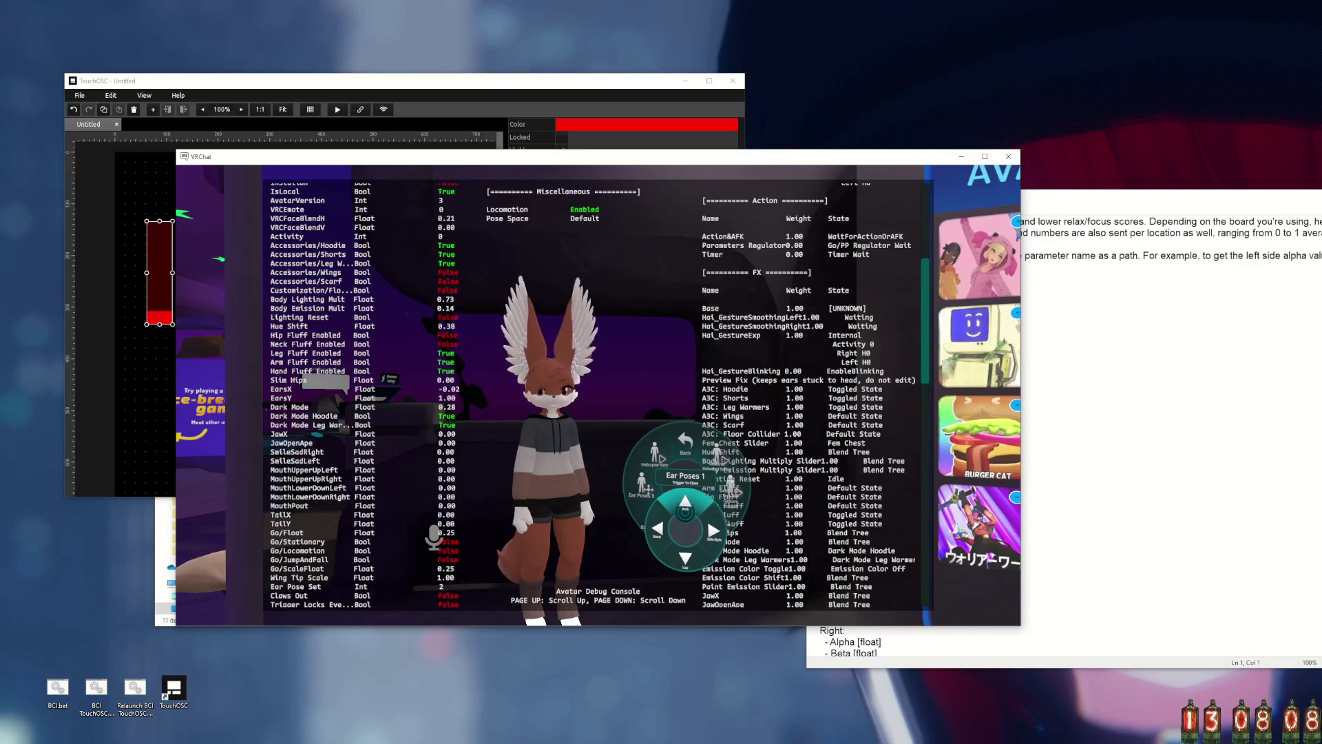
{"action": "mouse_move", "coordinate": [686, 546]}
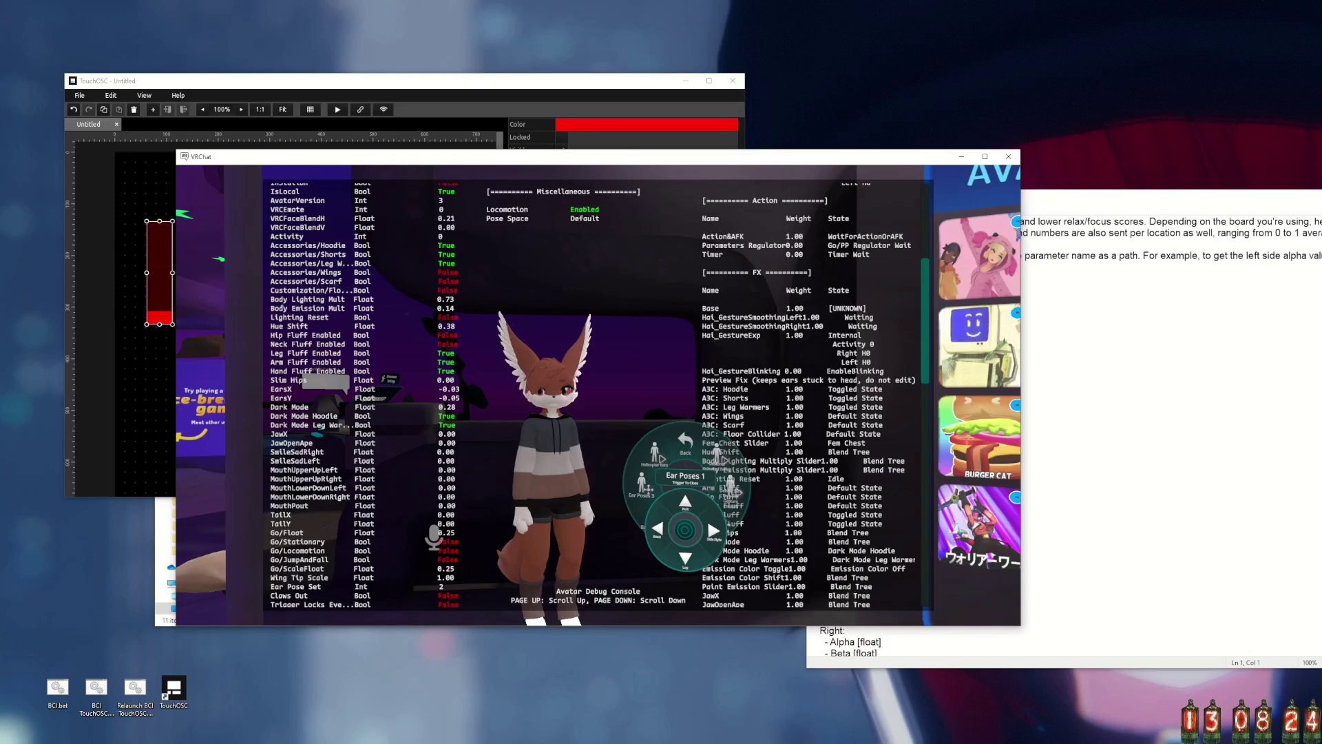
Look through the debug console's parameter list and reopen the Ear Poses 1 control.
{"action": "key", "text": "Page_Up"}
{"action": "key", "text": "Page_Down"}
{"action": "key", "text": "Page_Down"}
{"action": "key", "text": "Page_Up"}
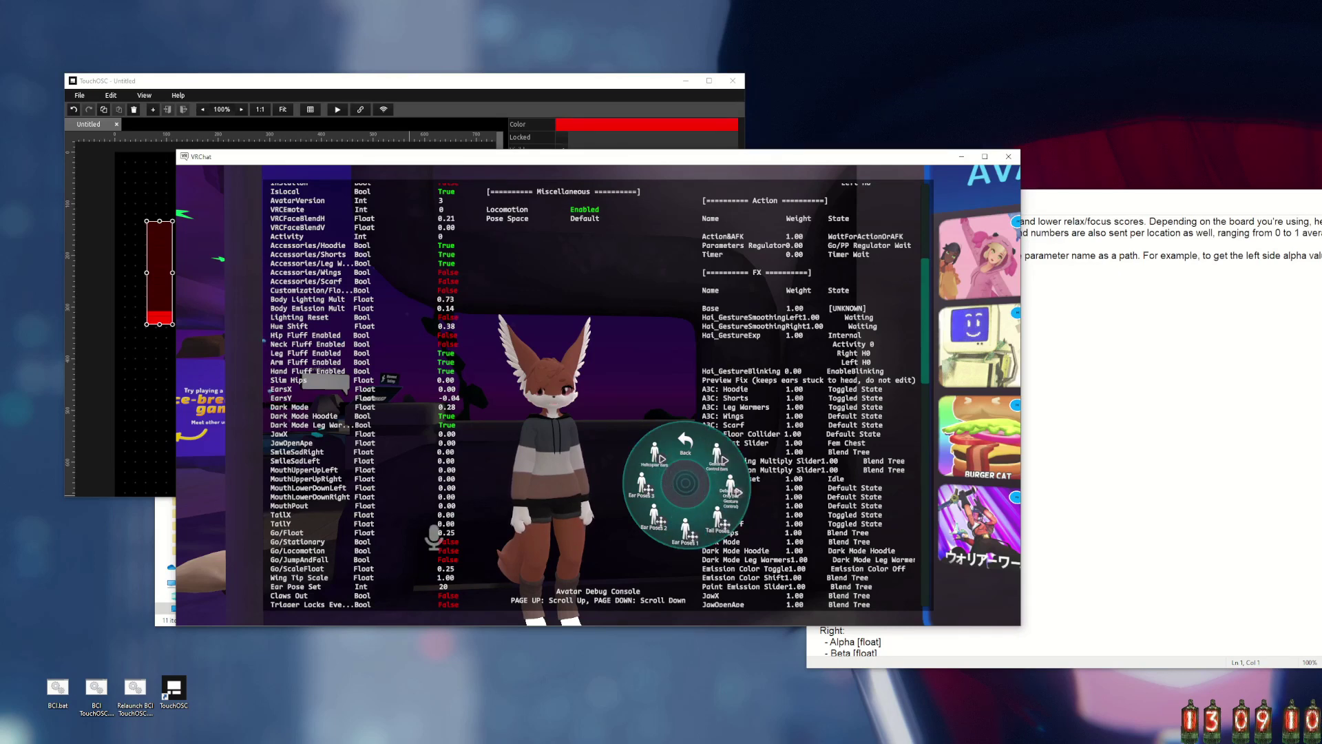
{"action": "left_click", "coordinate": [686, 530]}
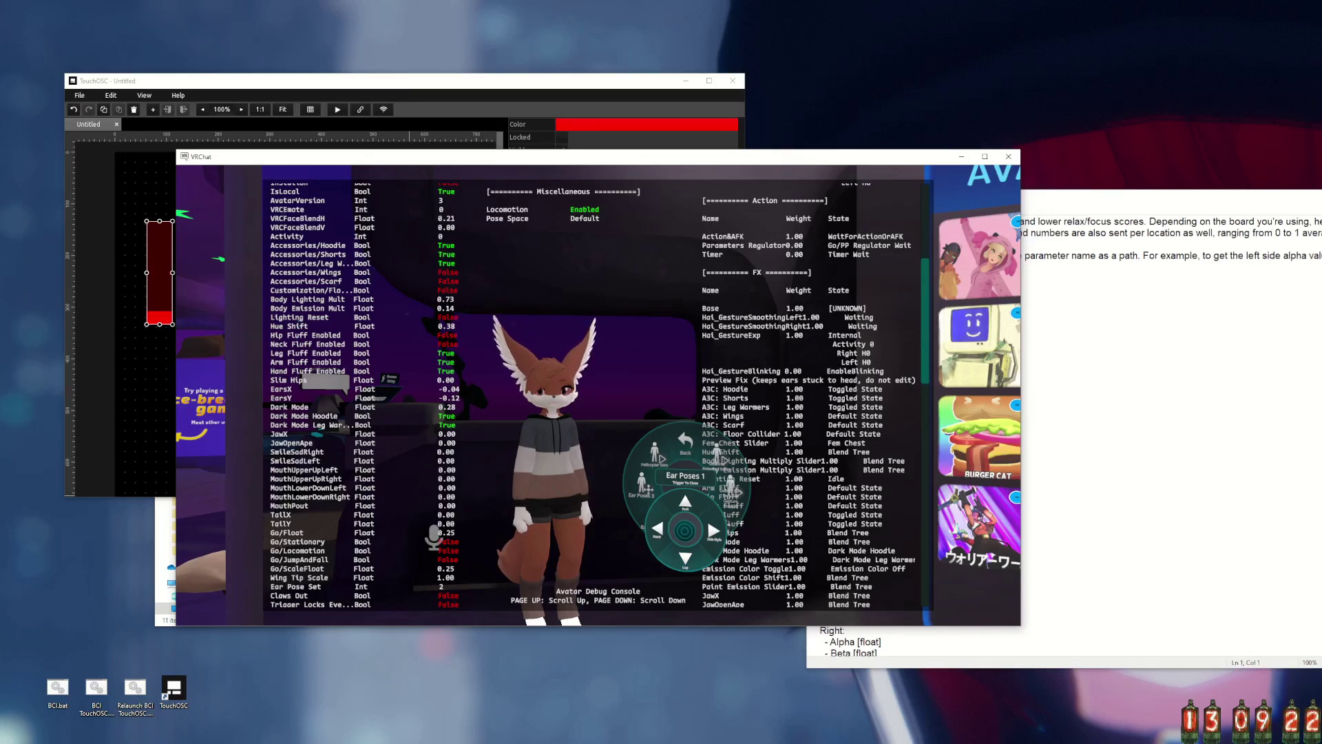
Back in TouchOSC, extend the second message's address constant to /avatar/parameters/EarsY and set its argument scale from -1 to 0.
{"action": "key", "text": "alt+Tab"}
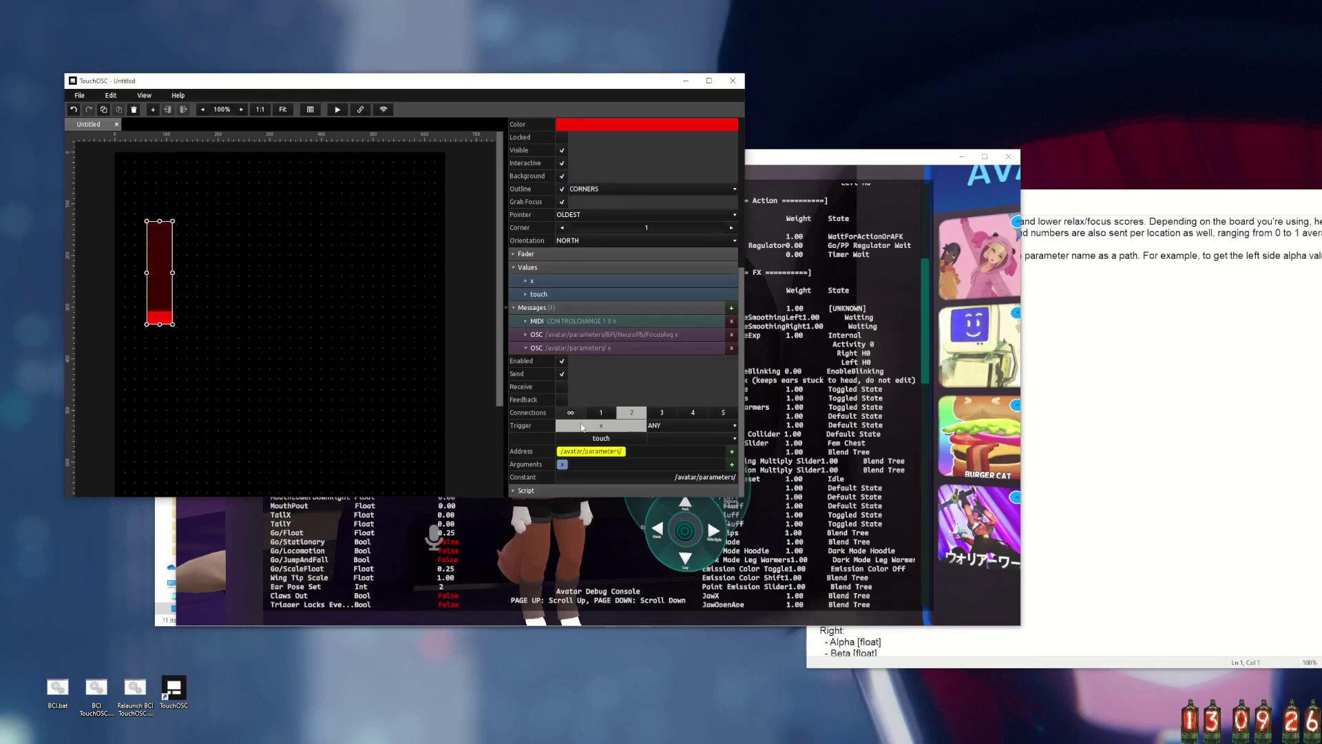
{"action": "left_click", "coordinate": [651, 476]}
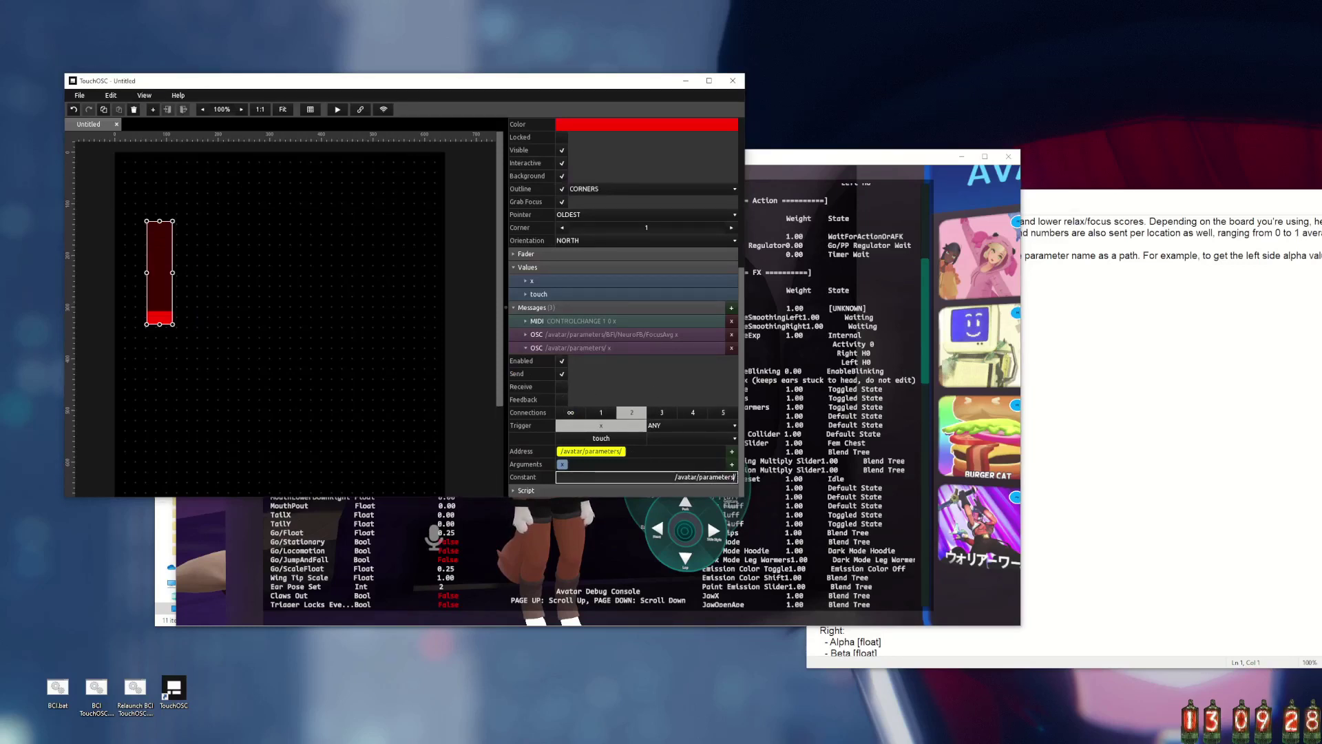
{"action": "type", "text": "EarsY"}
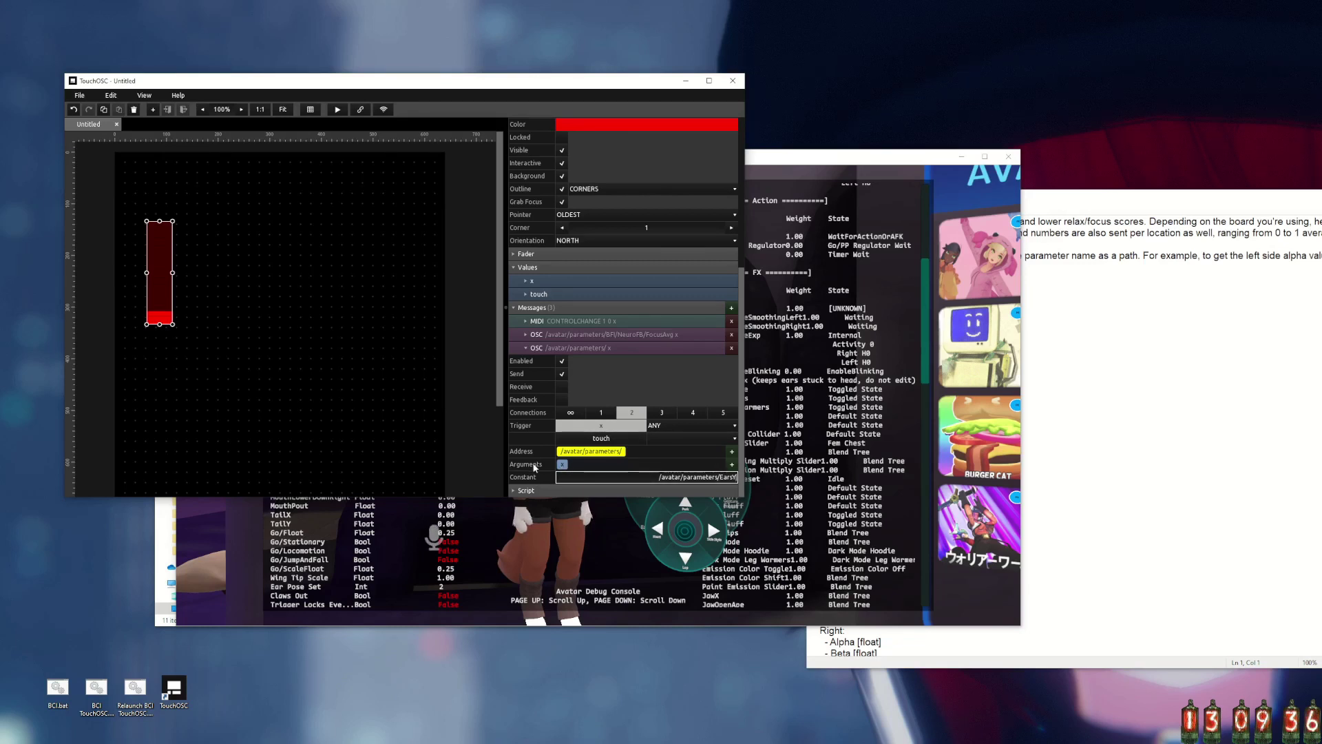
{"action": "left_click", "coordinate": [562, 465]}
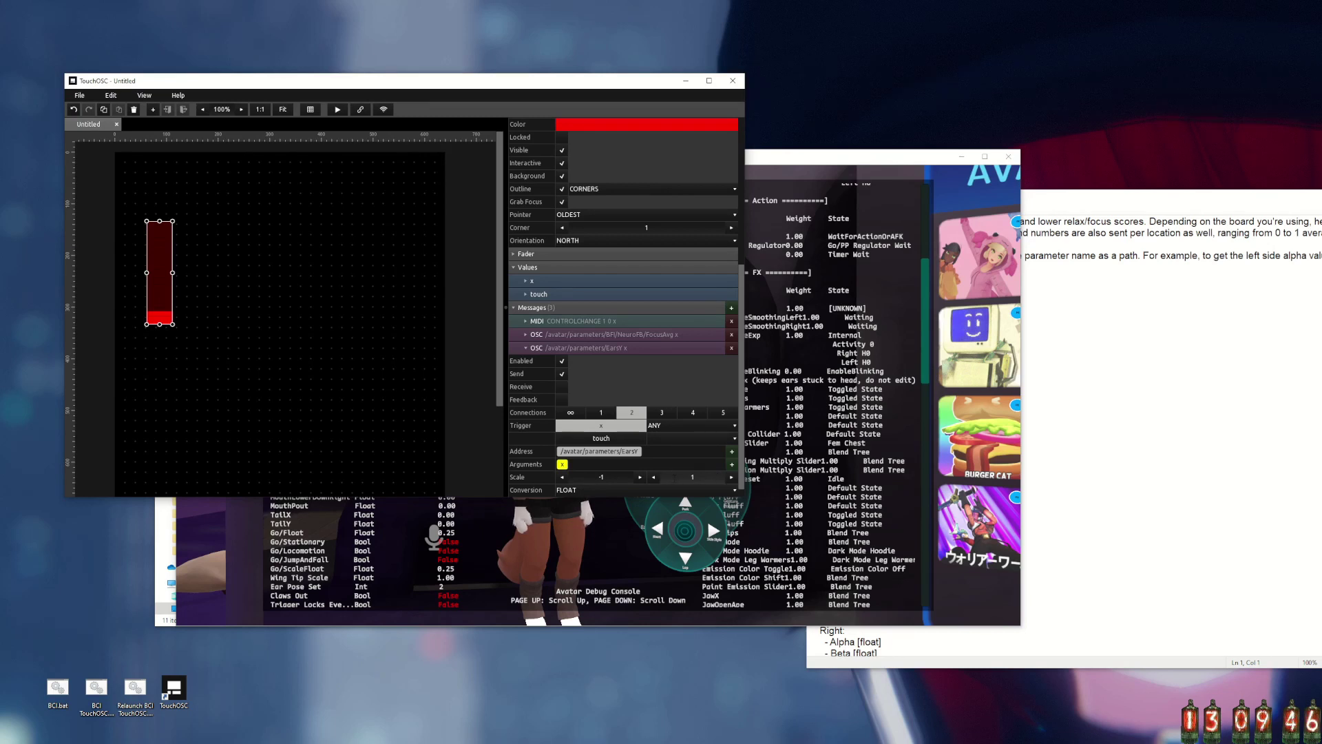
{"action": "left_click", "coordinate": [655, 478]}
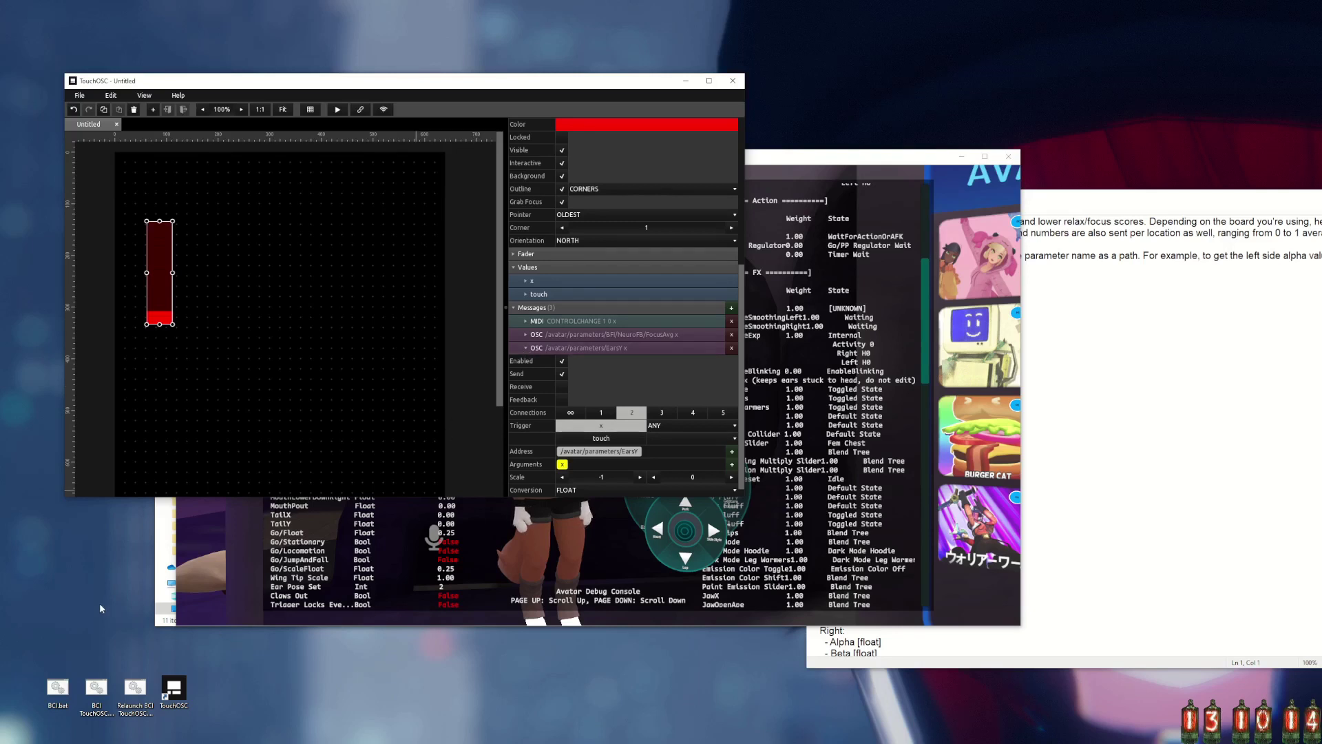
Open BCI TouchOSC.bat for editing, examine its --osc-port 9002 argument, and close the file without changes.
{"action": "right_click", "coordinate": [96, 688]}
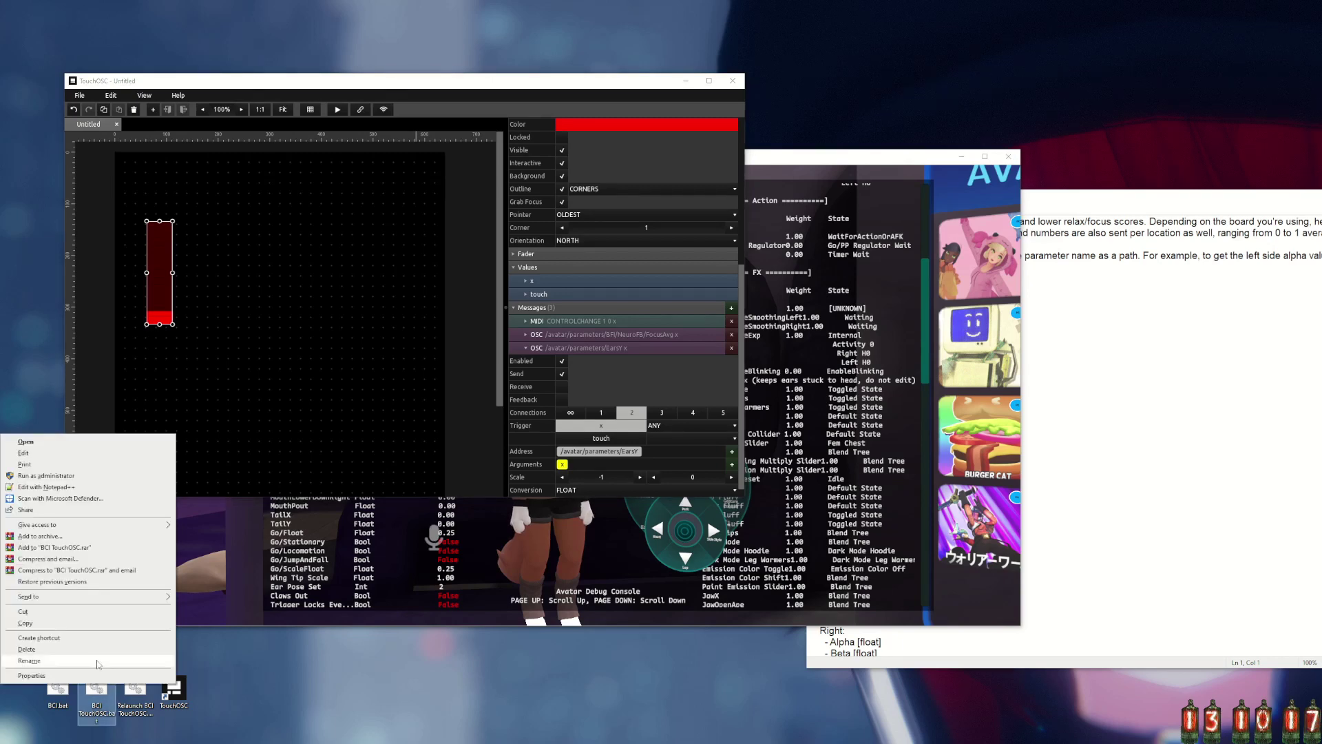
{"action": "left_click", "coordinate": [33, 452]}
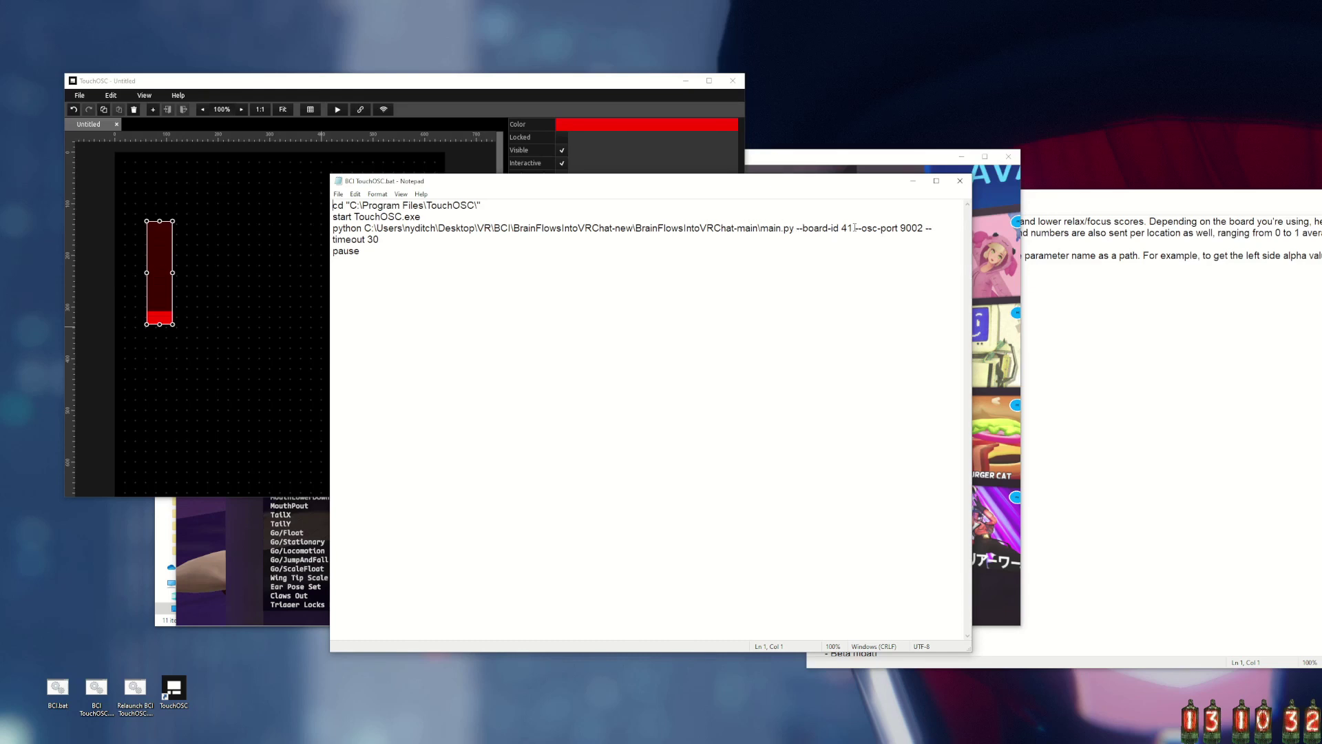
{"action": "left_click_drag", "start_coordinate": [856, 227], "coordinate": [919, 225]}
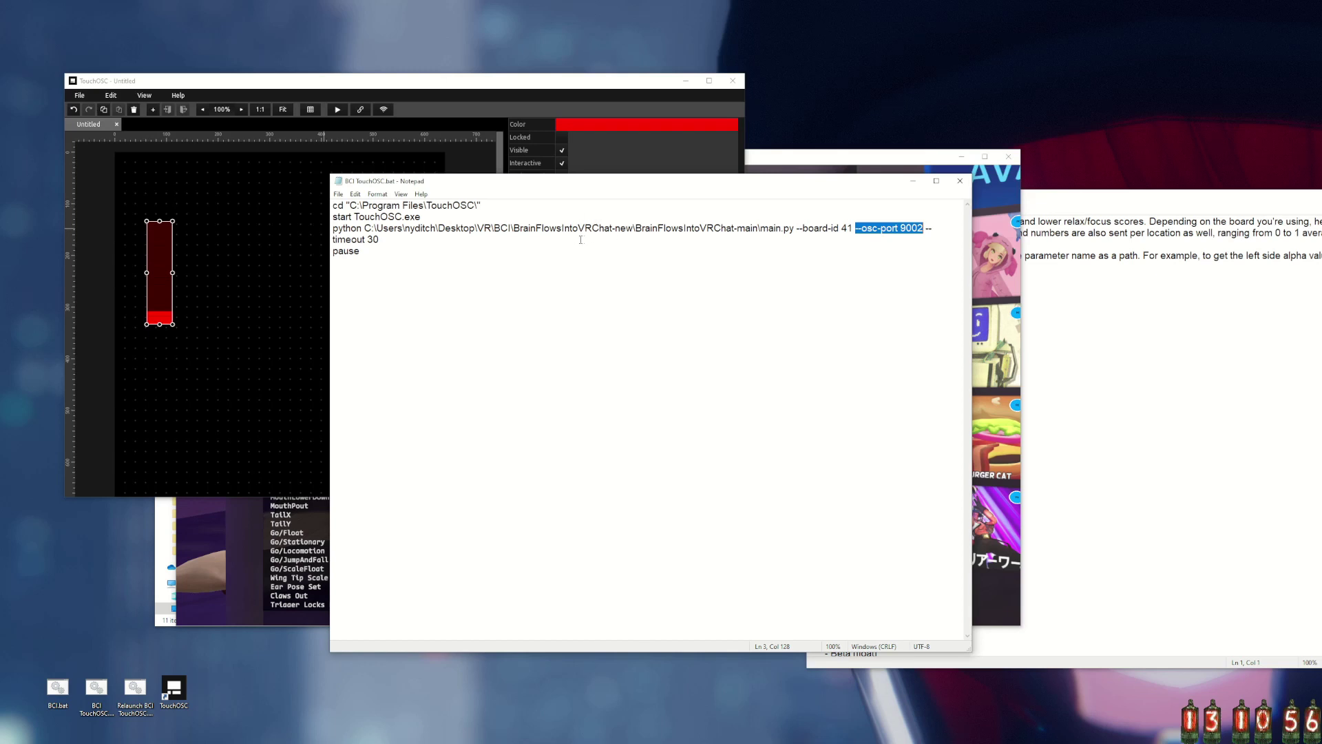
{"action": "left_click", "coordinate": [310, 238]}
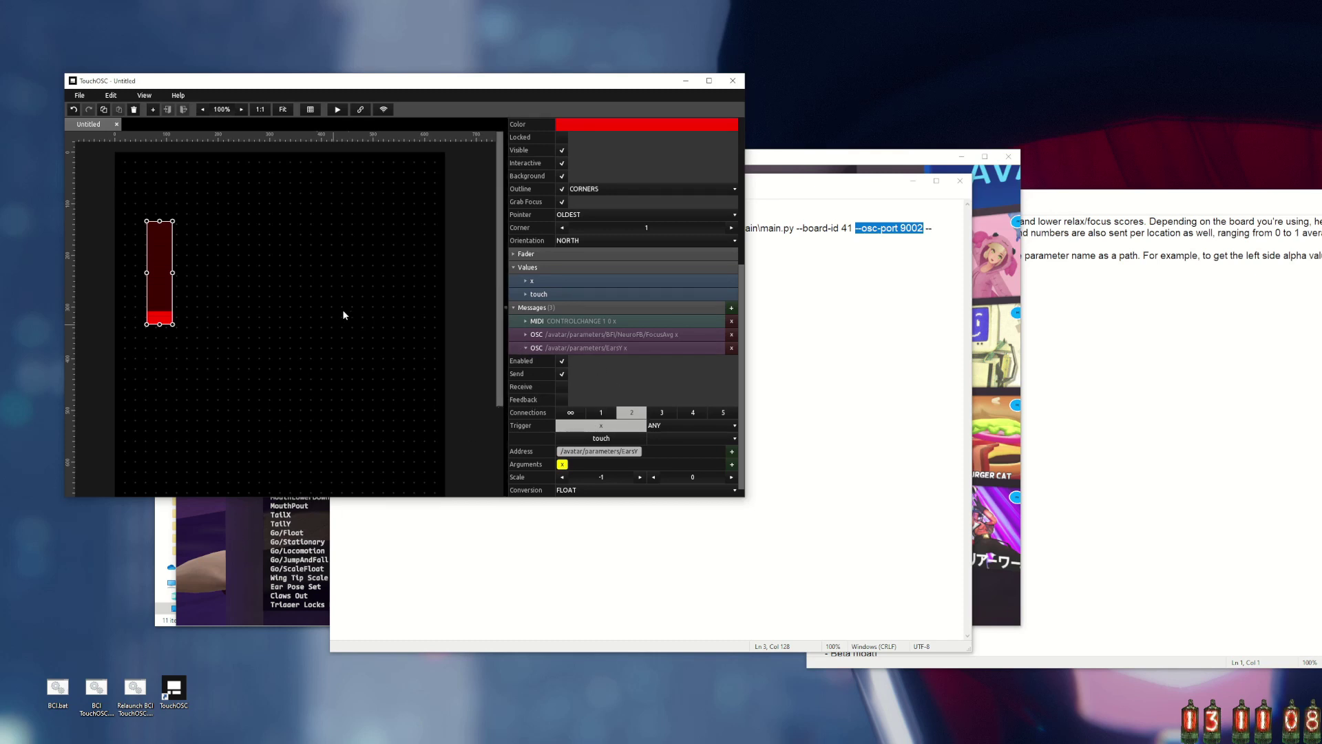
{"action": "left_click", "coordinate": [960, 182]}
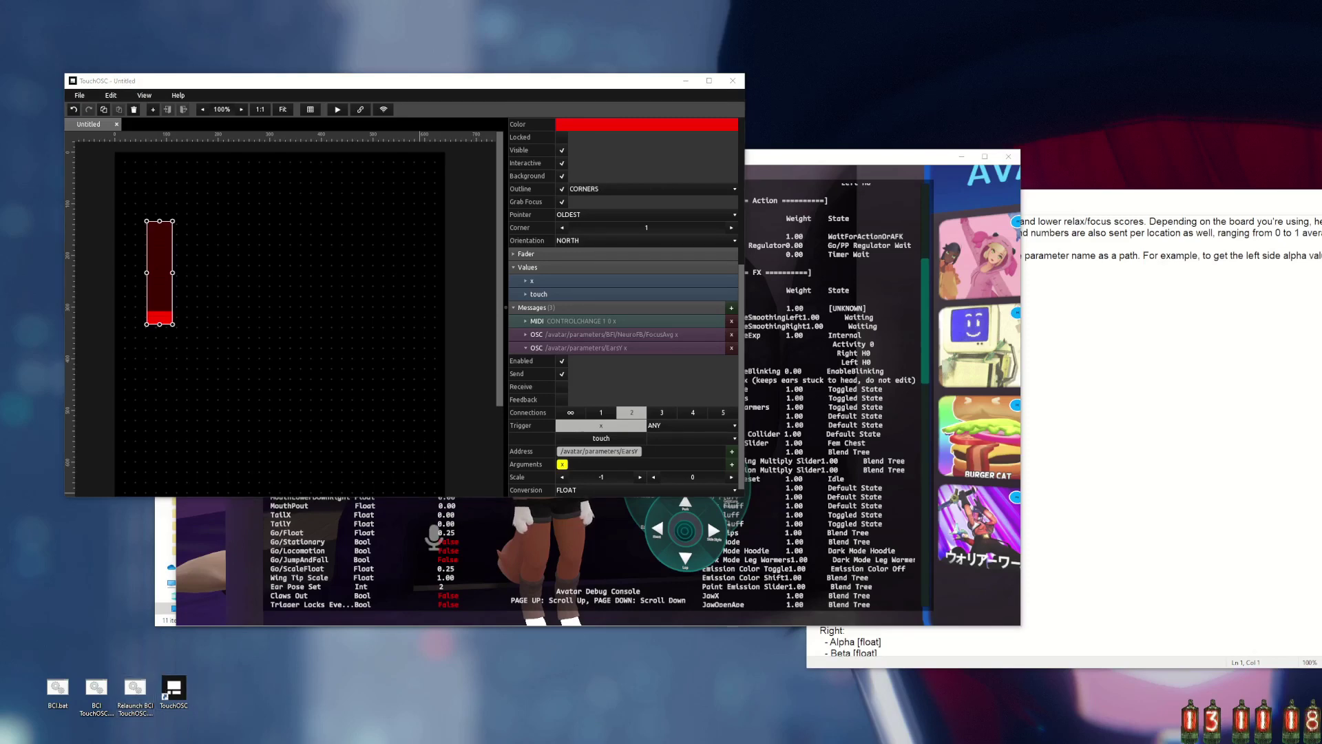
Check the BrainFlowsIntoVRChat console window and start running the TouchOSC layout.
{"action": "left_click_drag", "start_coordinate": [123, 428], "coordinate": [544, 445]}
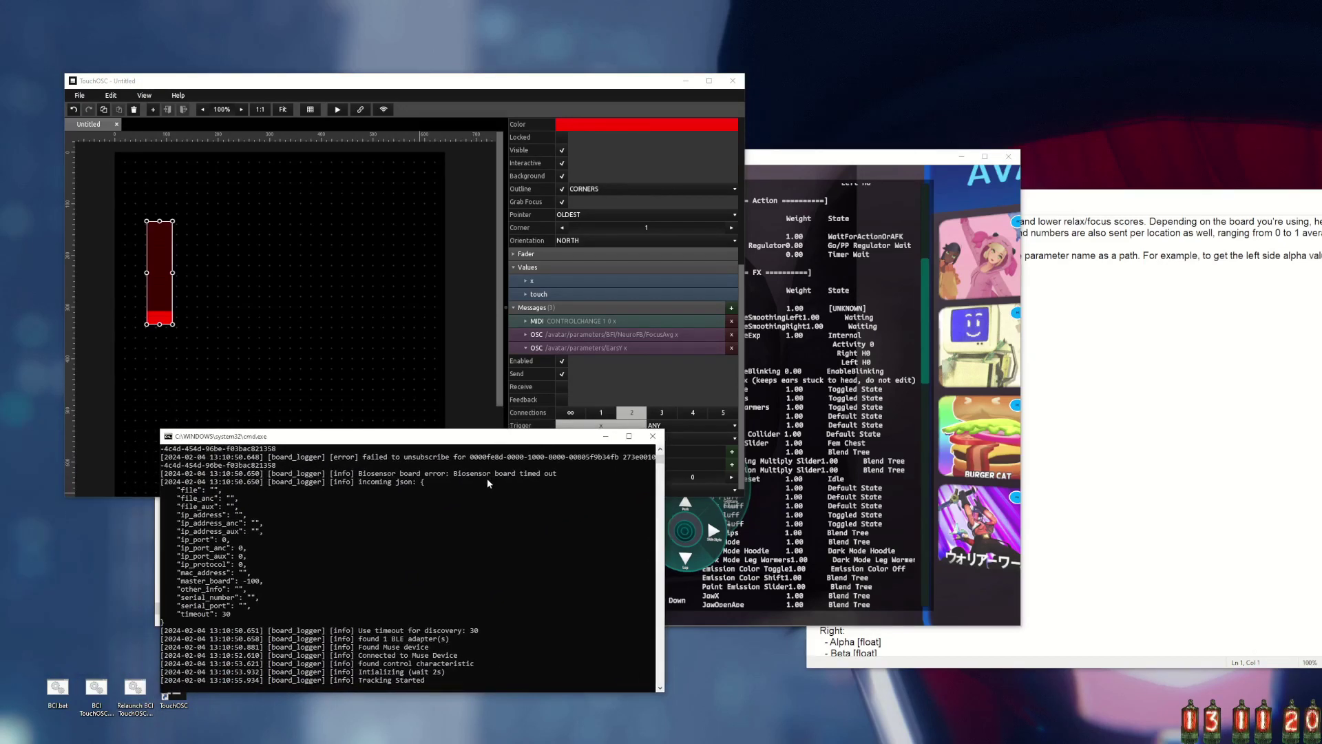
{"action": "left_click", "coordinate": [337, 112]}
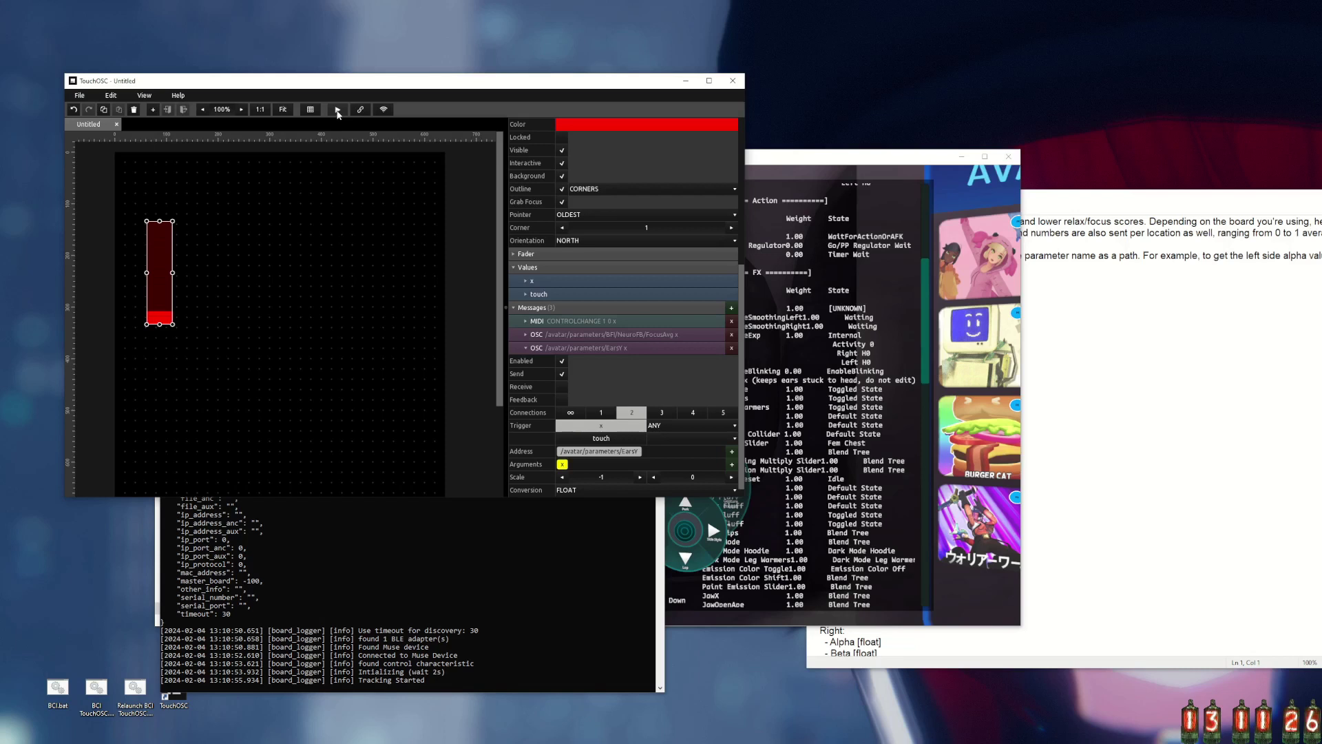
{"action": "left_click", "coordinate": [337, 111]}
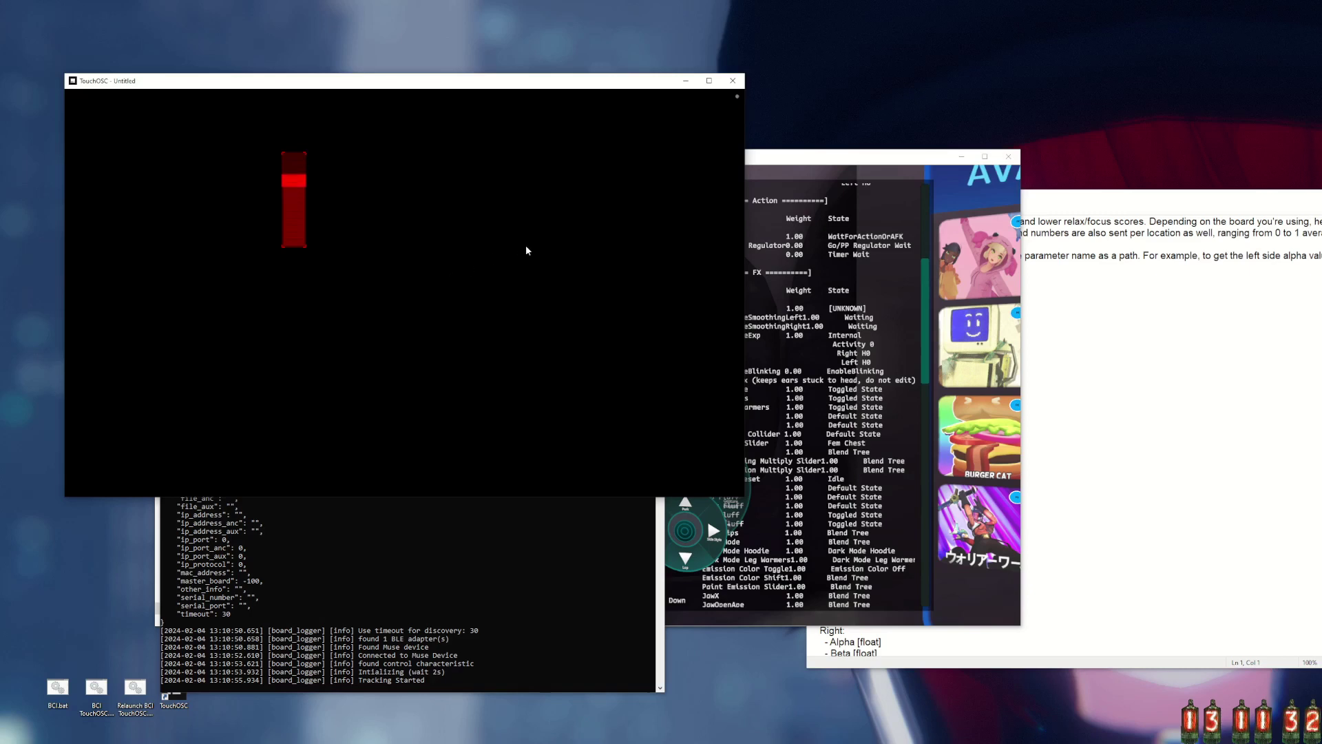
Switch to VRChat, leave the Ear Poses 1 control and hide the avatar debug console.
{"action": "left_click", "coordinate": [789, 163]}
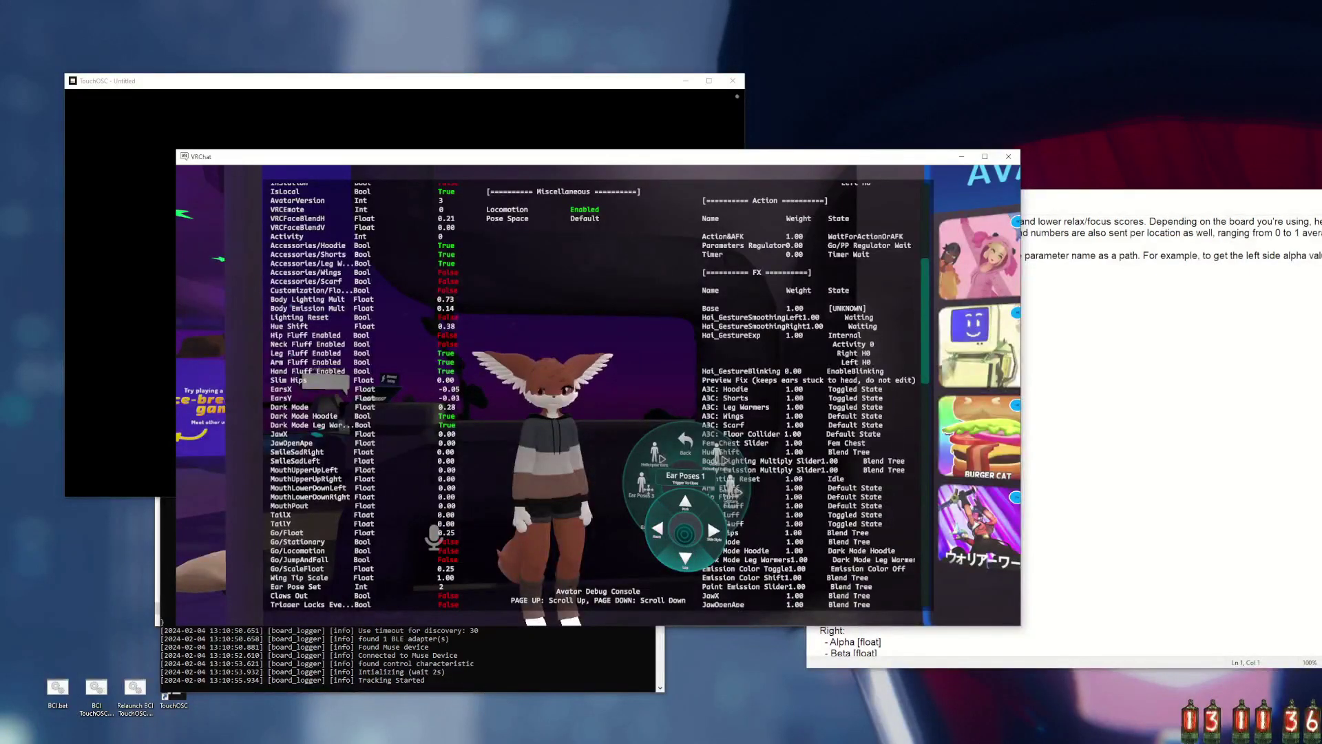
{"action": "left_click", "coordinate": [708, 518]}
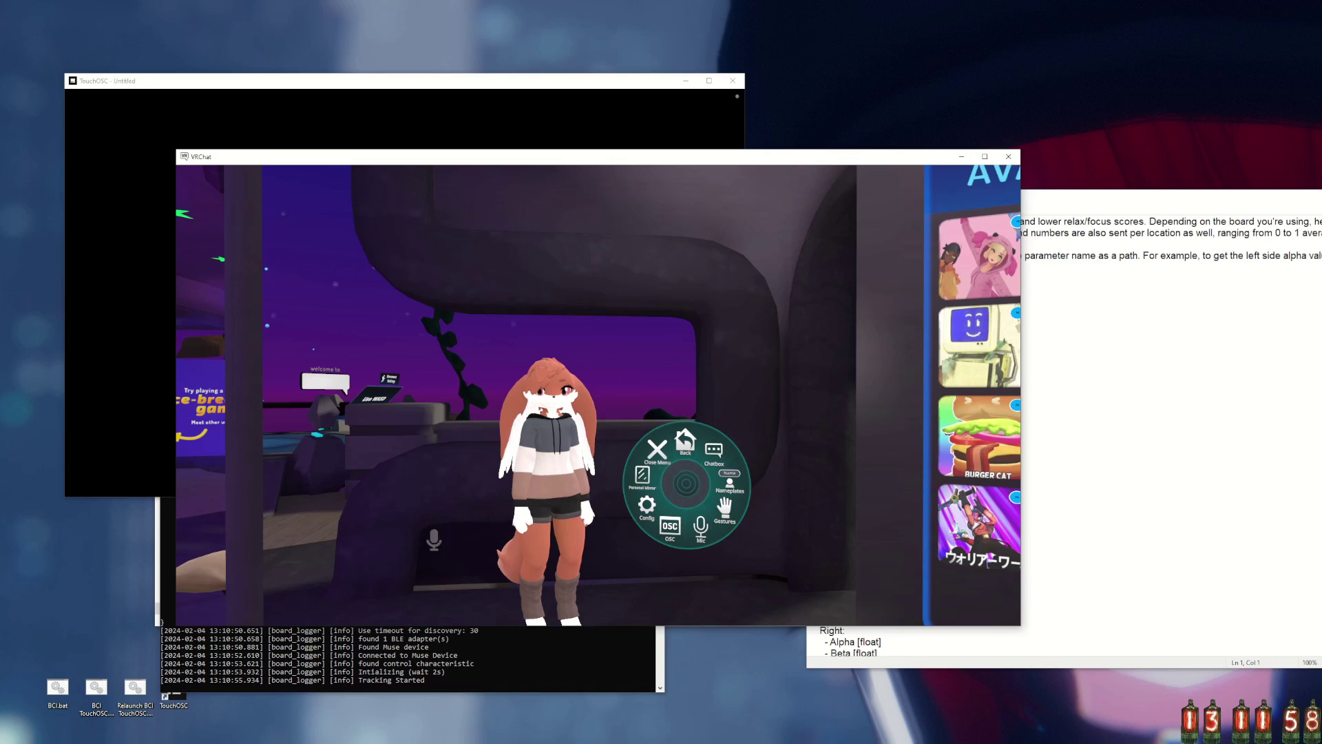
Move the VRChat window aside so the running TouchOSC fader stays visible, and close the avatar's action menu.
{"action": "key", "text": "alt+Tab"}
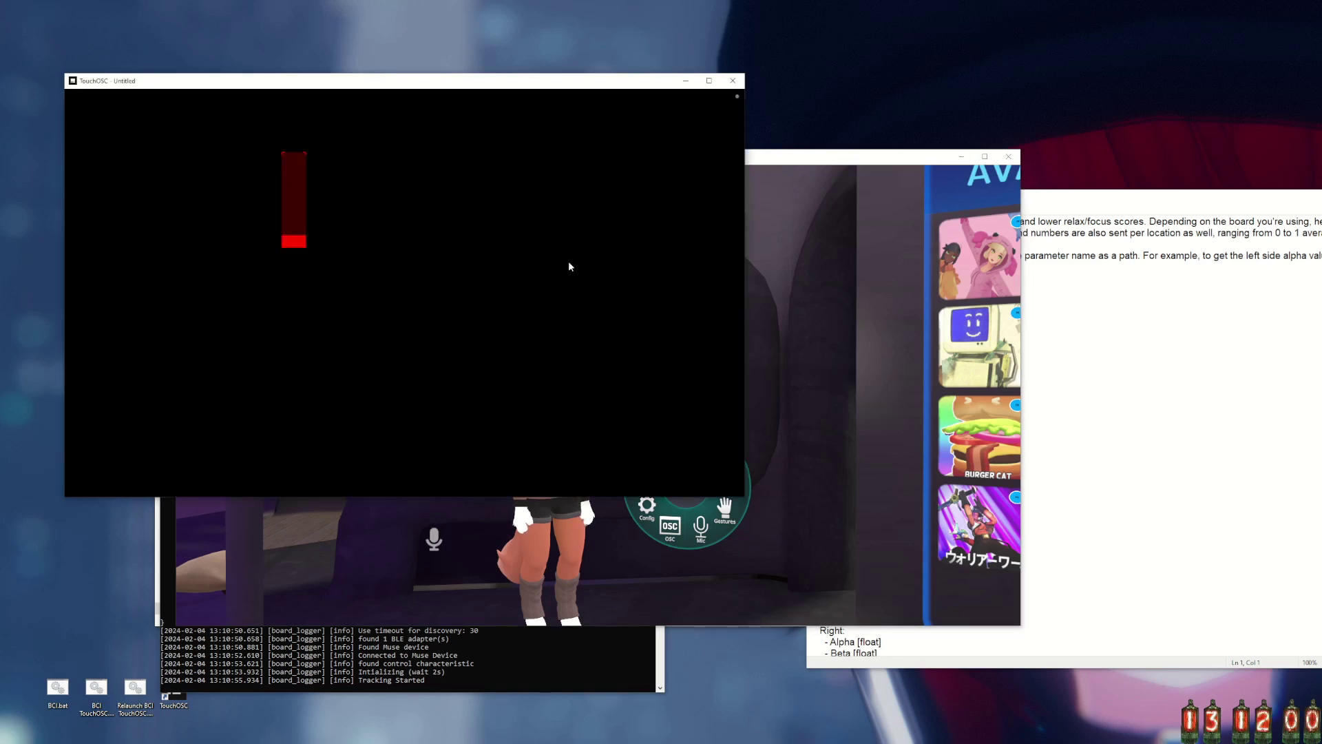
{"action": "left_click_drag", "start_coordinate": [759, 159], "coordinate": [945, 142]}
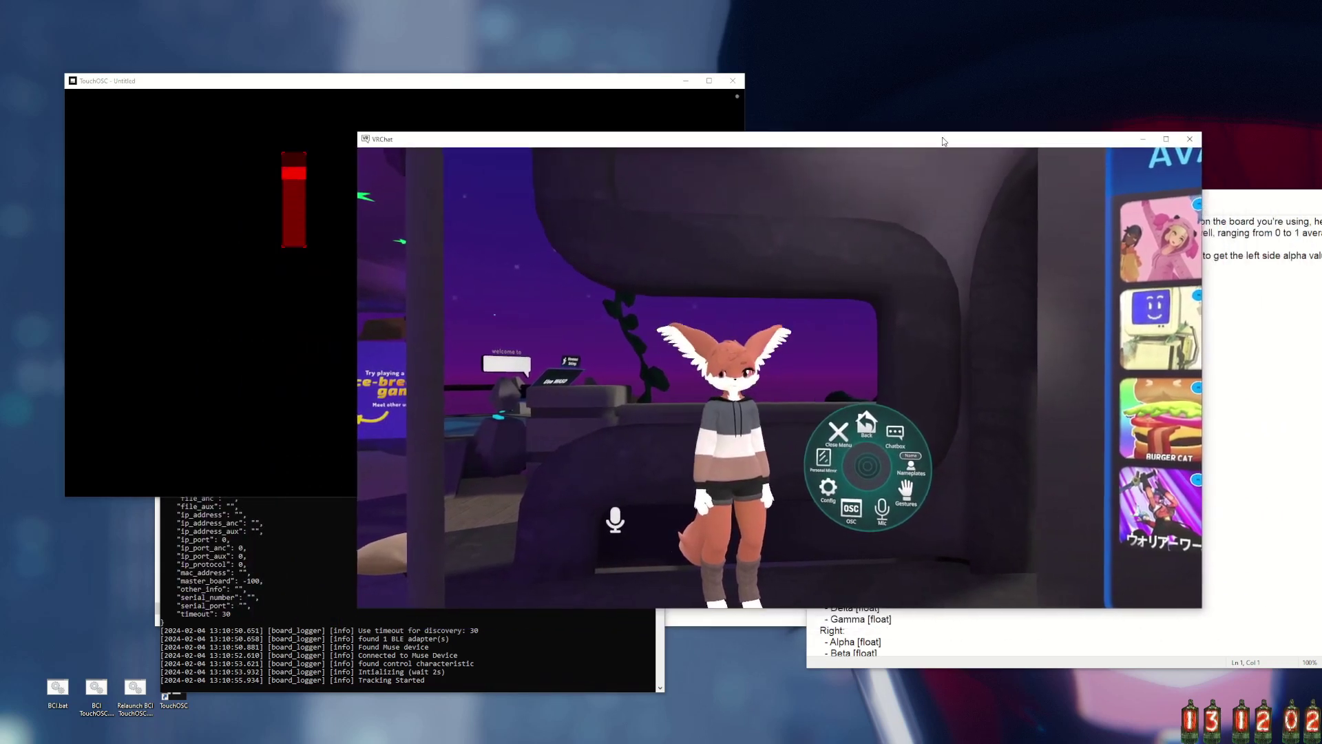
{"action": "key", "text": "Escape"}
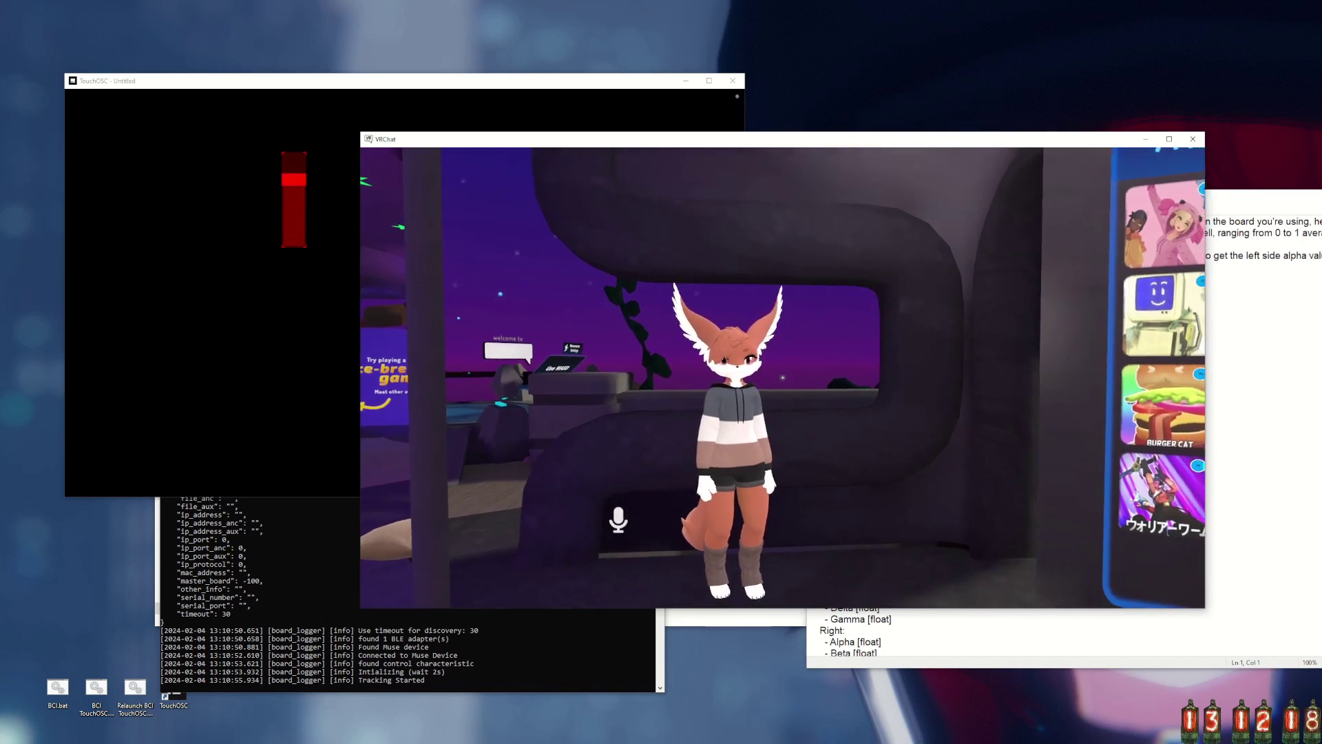
Switch to TouchOSC, stop running the layout and open the recently used layout that contains the full set of faders.
{"action": "left_click", "coordinate": [239, 369]}
{"action": "left_click", "coordinate": [738, 97]}
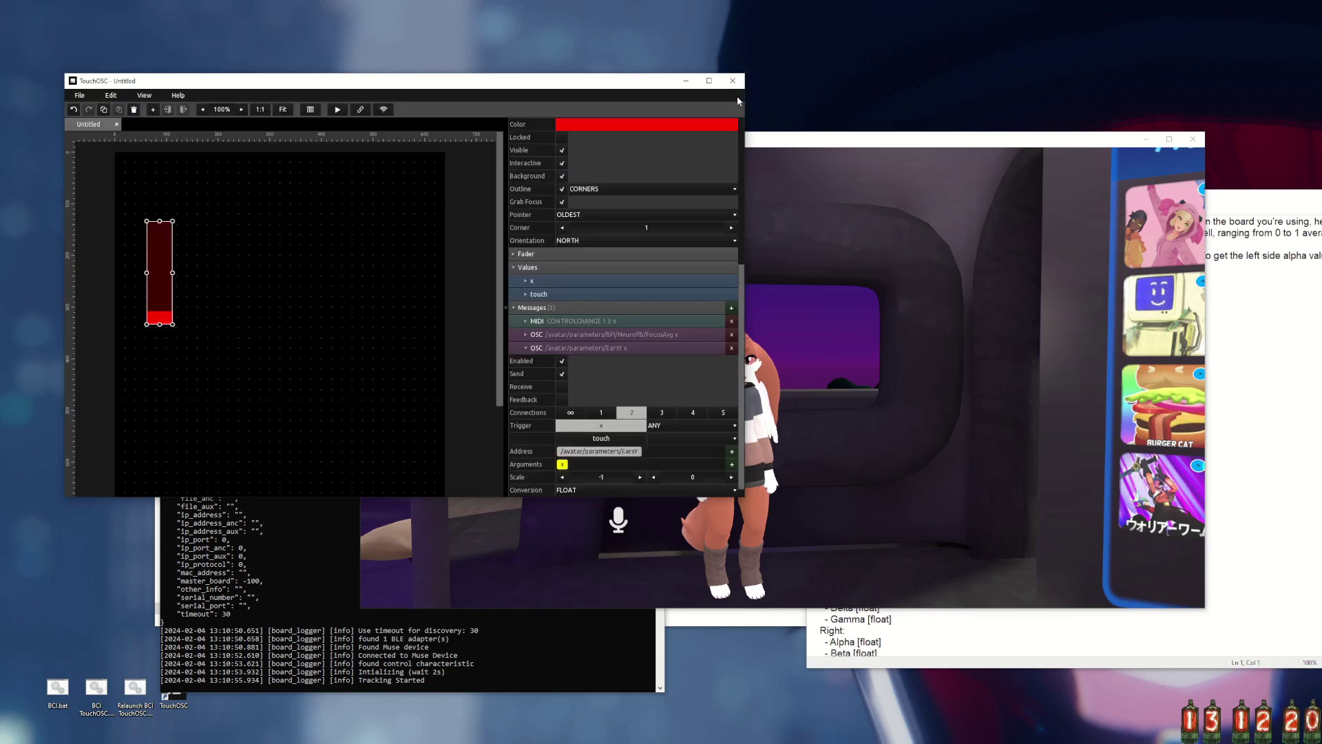
{"action": "left_click", "coordinate": [87, 98]}
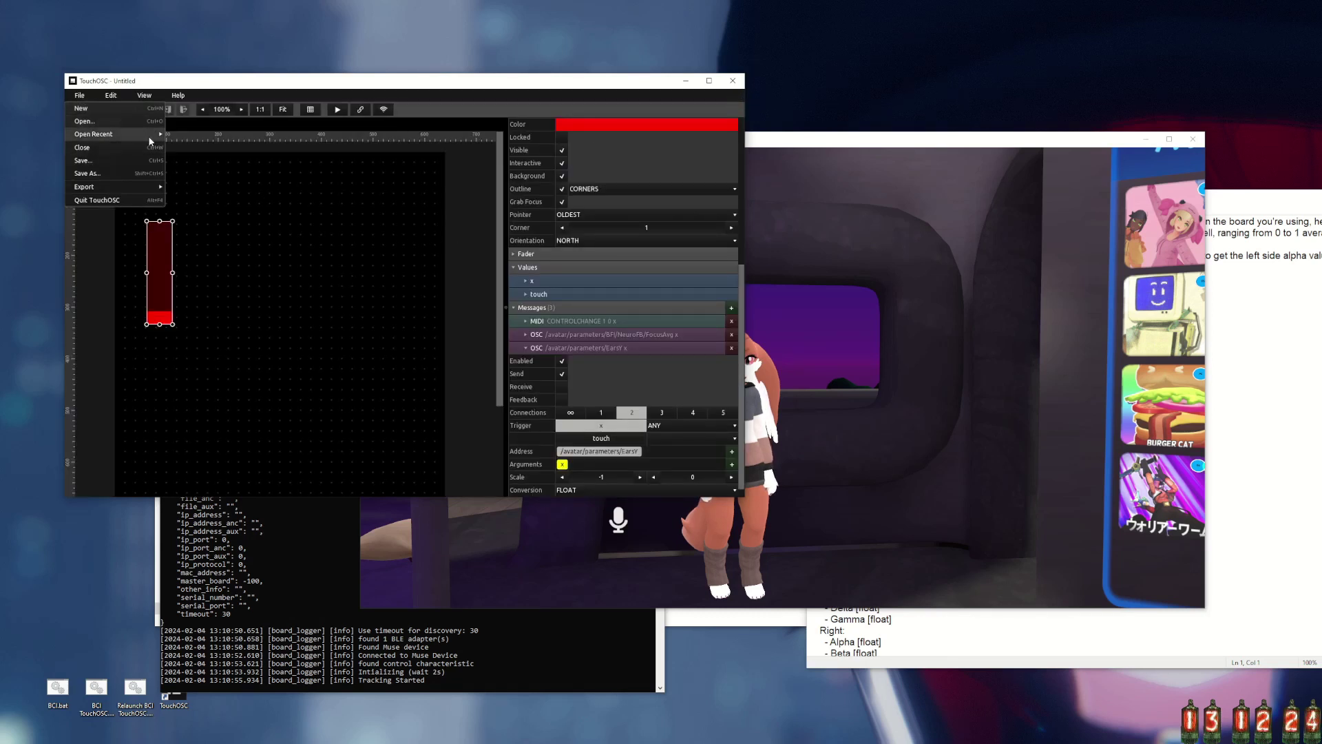
{"action": "mouse_move", "coordinate": [152, 134]}
{"action": "left_click", "coordinate": [197, 135]}
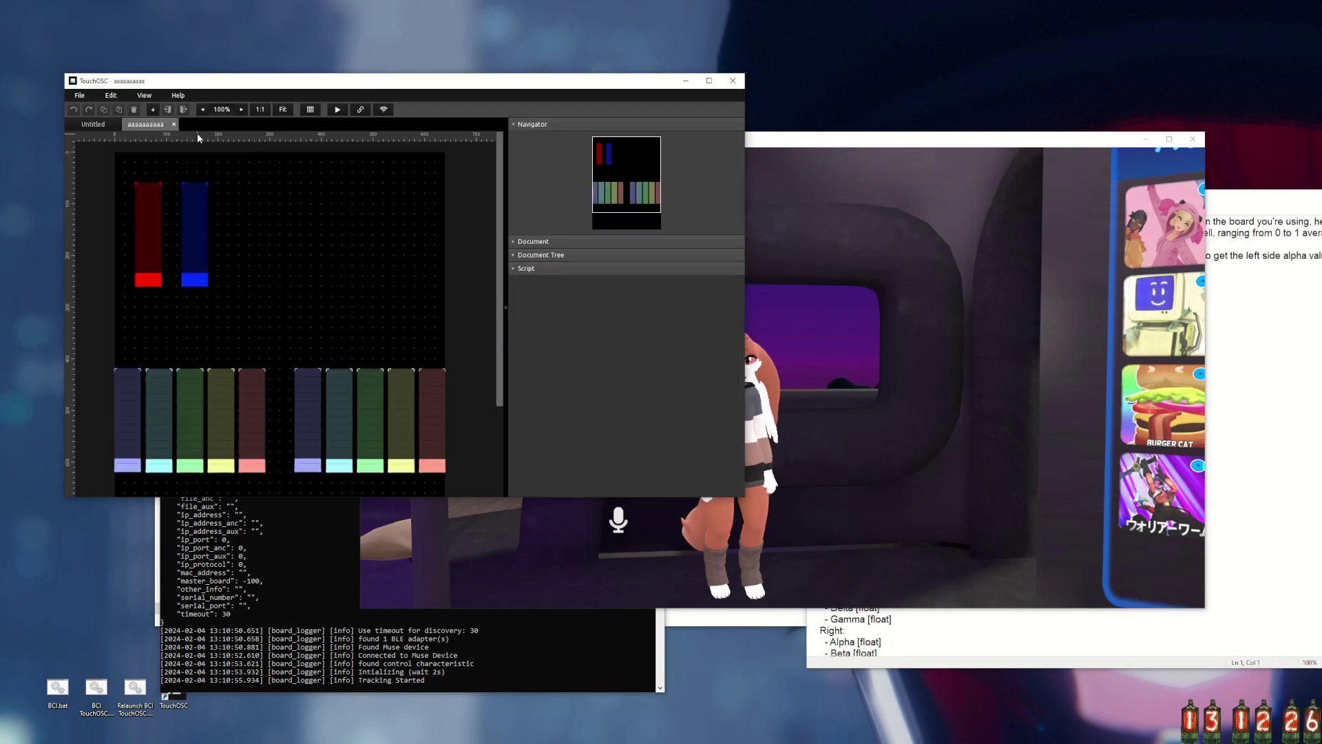
Examine the red, blue and power-band faders, including the OSC message of the first group's pink fader.
{"action": "left_click", "coordinate": [146, 235]}
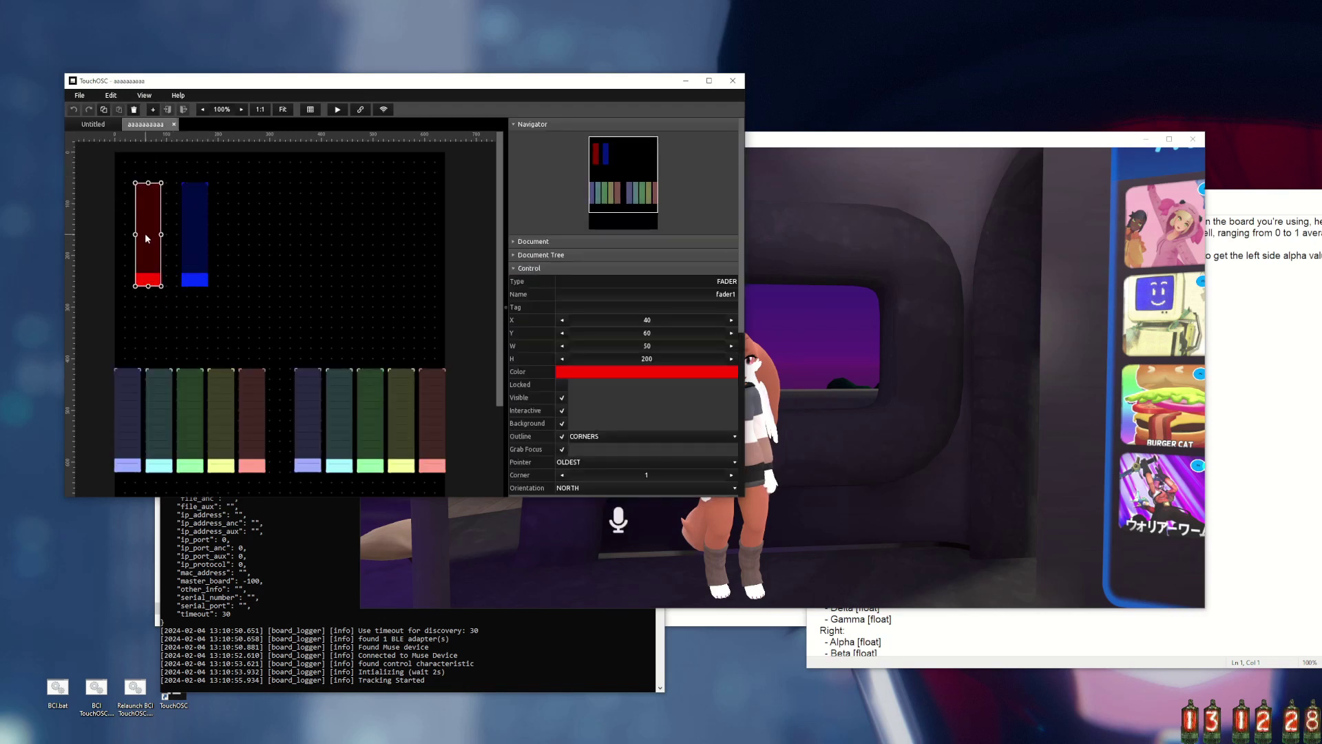
{"action": "left_click", "coordinate": [198, 245]}
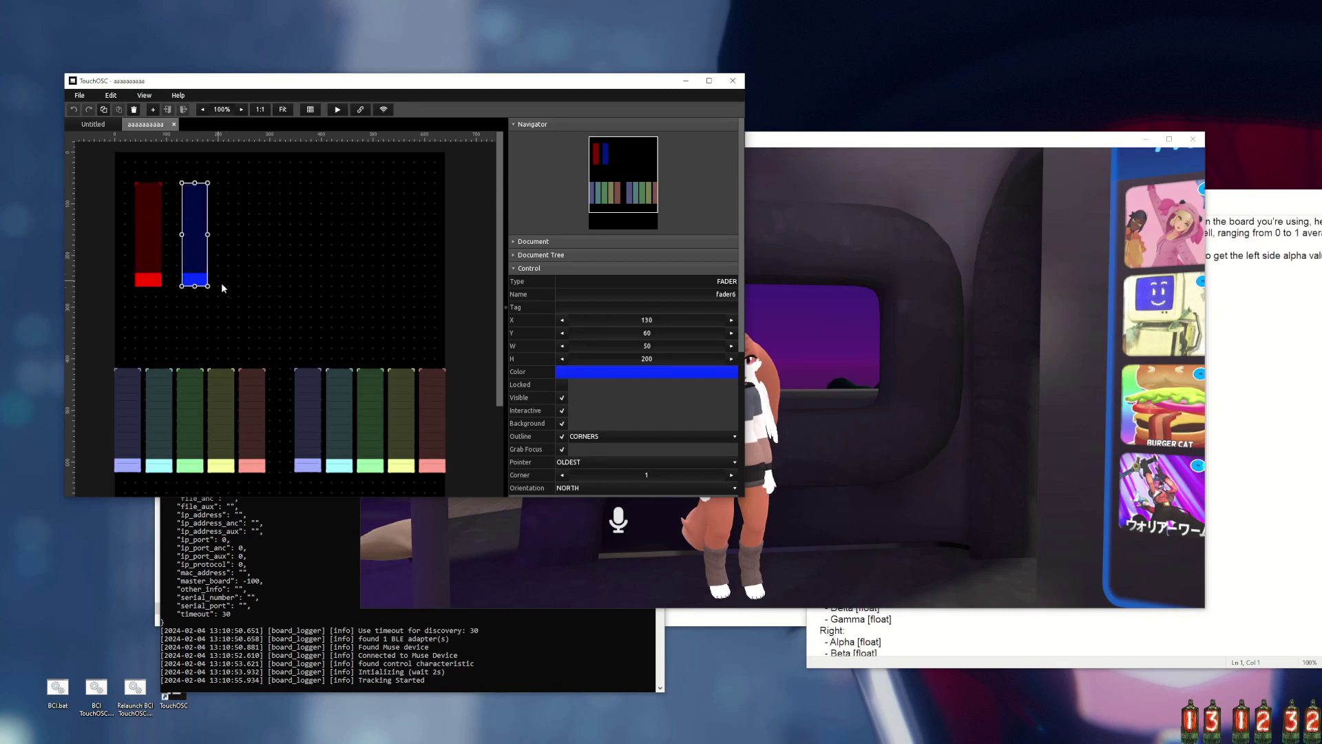
{"action": "left_click", "coordinate": [129, 416]}
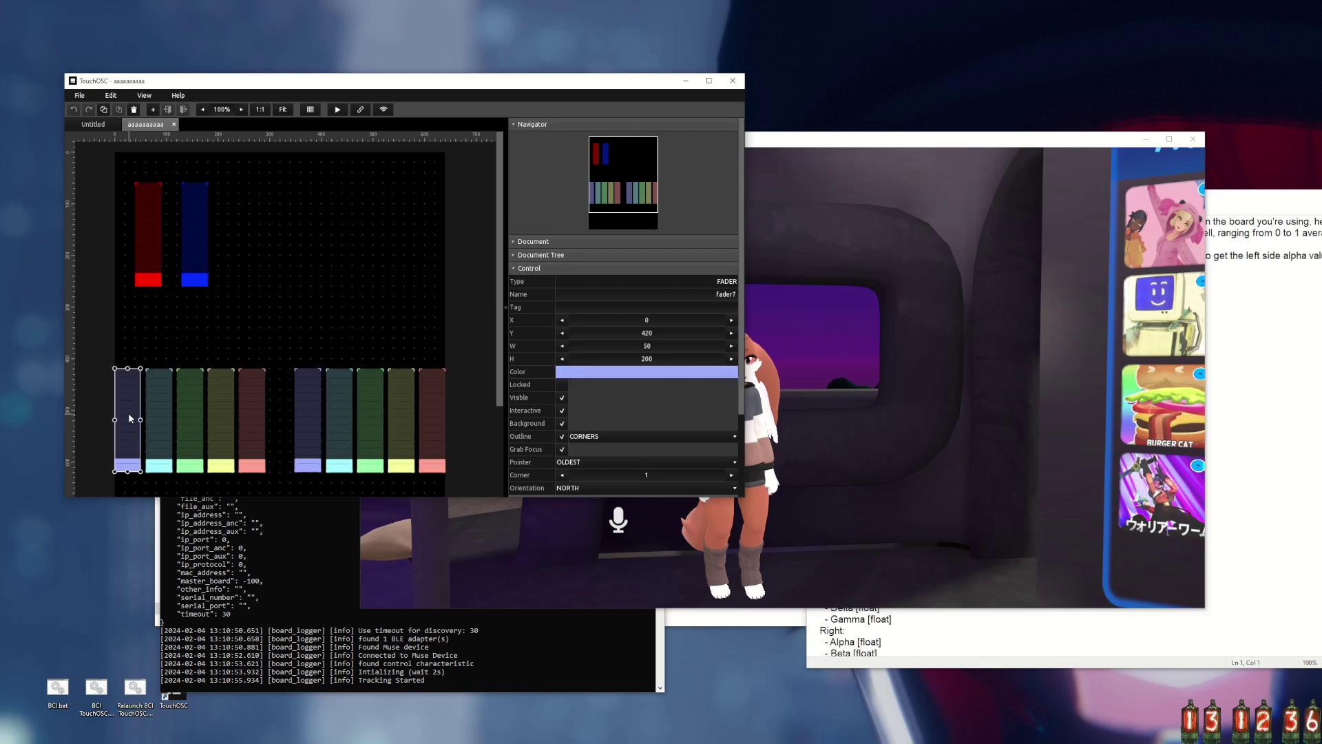
{"action": "left_click", "coordinate": [256, 412]}
{"action": "scroll", "coordinate": [675, 412], "scroll_direction": "down", "scroll_amount": 3}
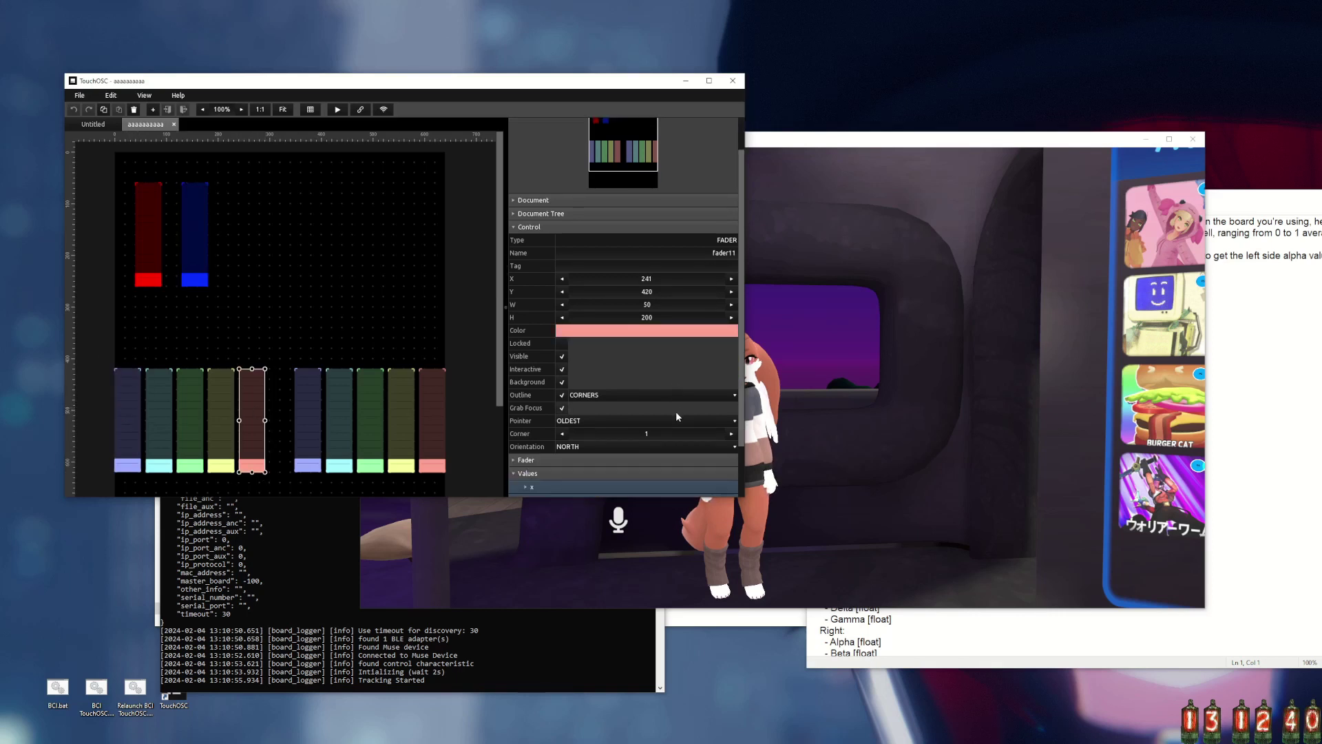
{"action": "scroll", "coordinate": [577, 456], "scroll_direction": "down", "scroll_amount": 2}
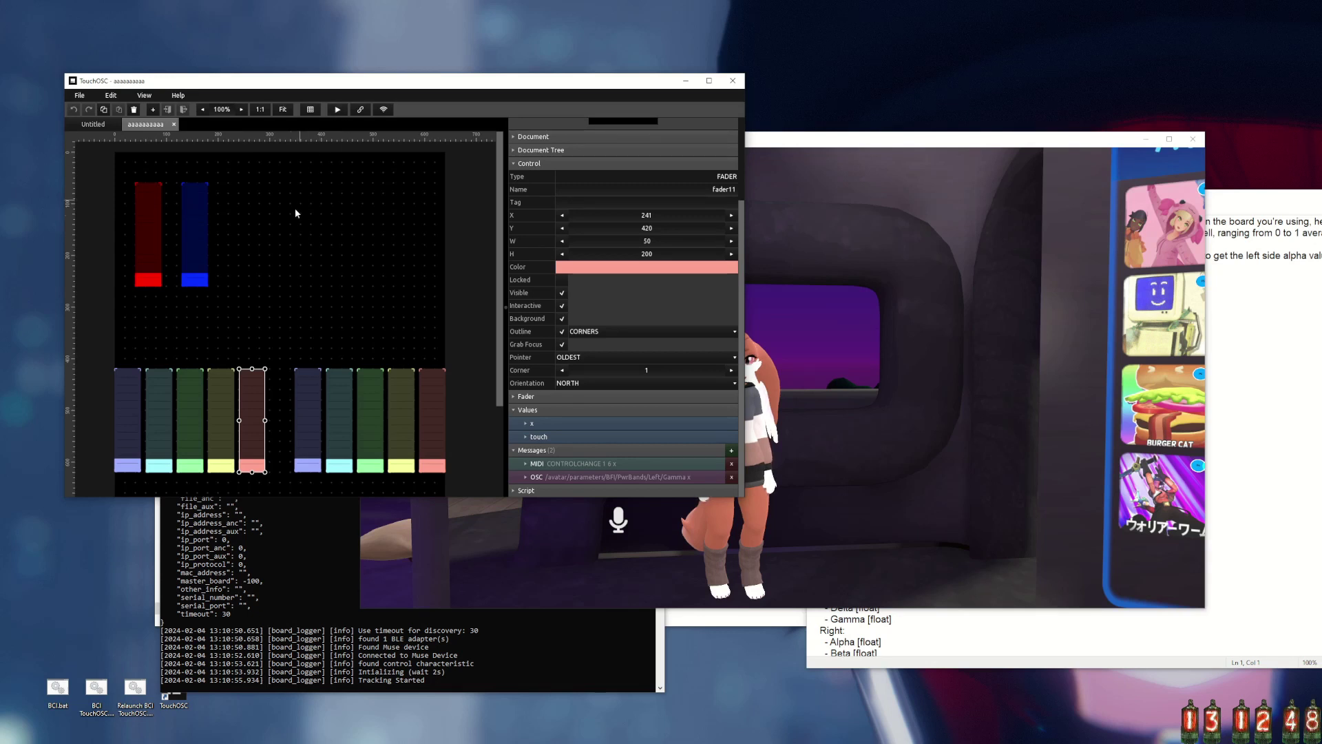
Select the red fader, collapse its expanded EarsY message and examine its full list of OSC messages.
{"action": "left_click", "coordinate": [147, 234]}
{"action": "scroll", "coordinate": [624, 370], "scroll_direction": "down", "scroll_amount": 4}
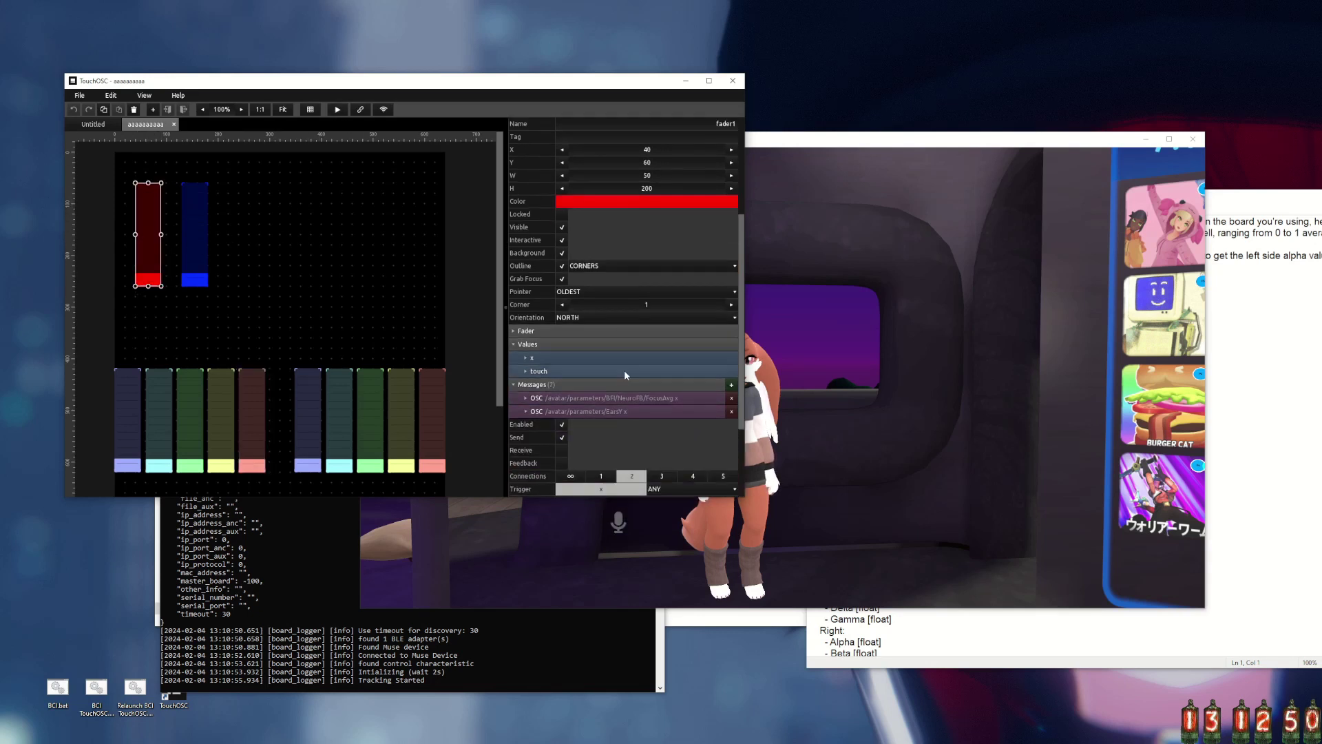
{"action": "left_click", "coordinate": [526, 346]}
{"action": "scroll", "coordinate": [551, 354], "scroll_direction": "up", "scroll_amount": 2}
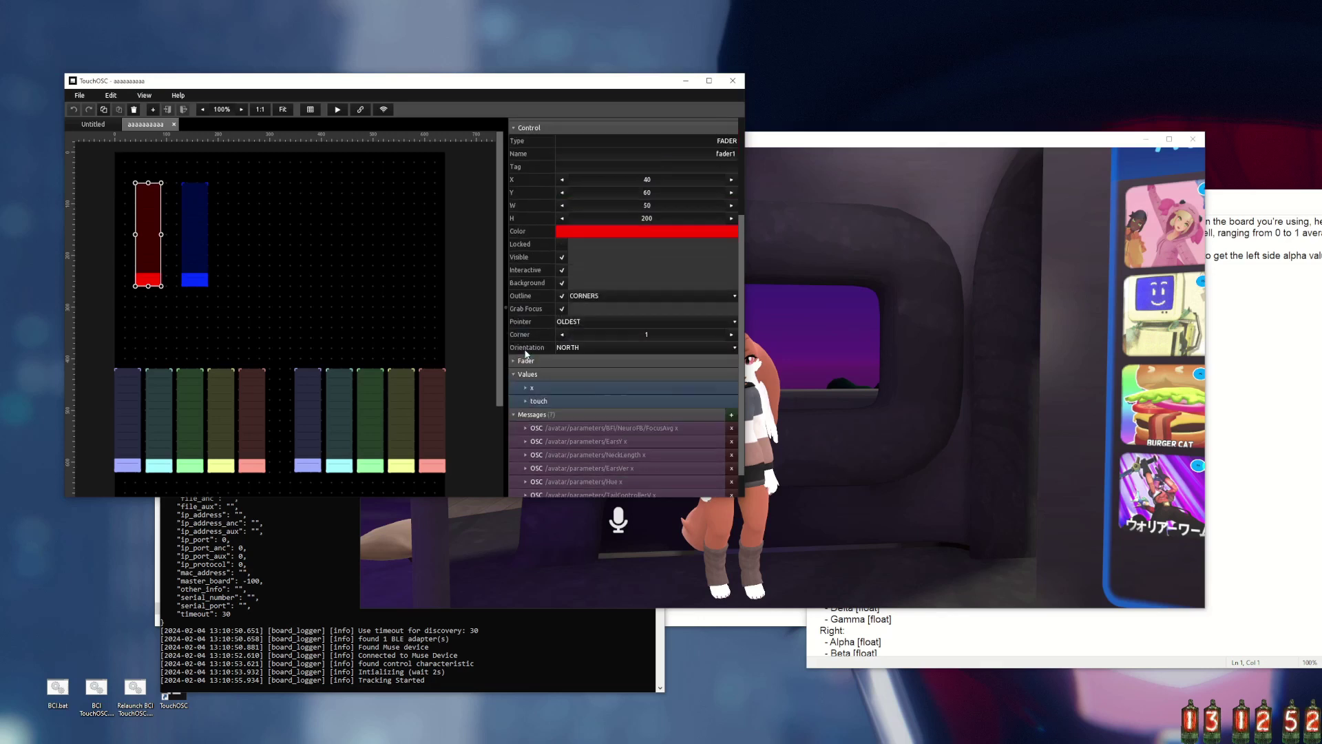
{"action": "scroll", "coordinate": [572, 400], "scroll_direction": "down", "scroll_amount": 1}
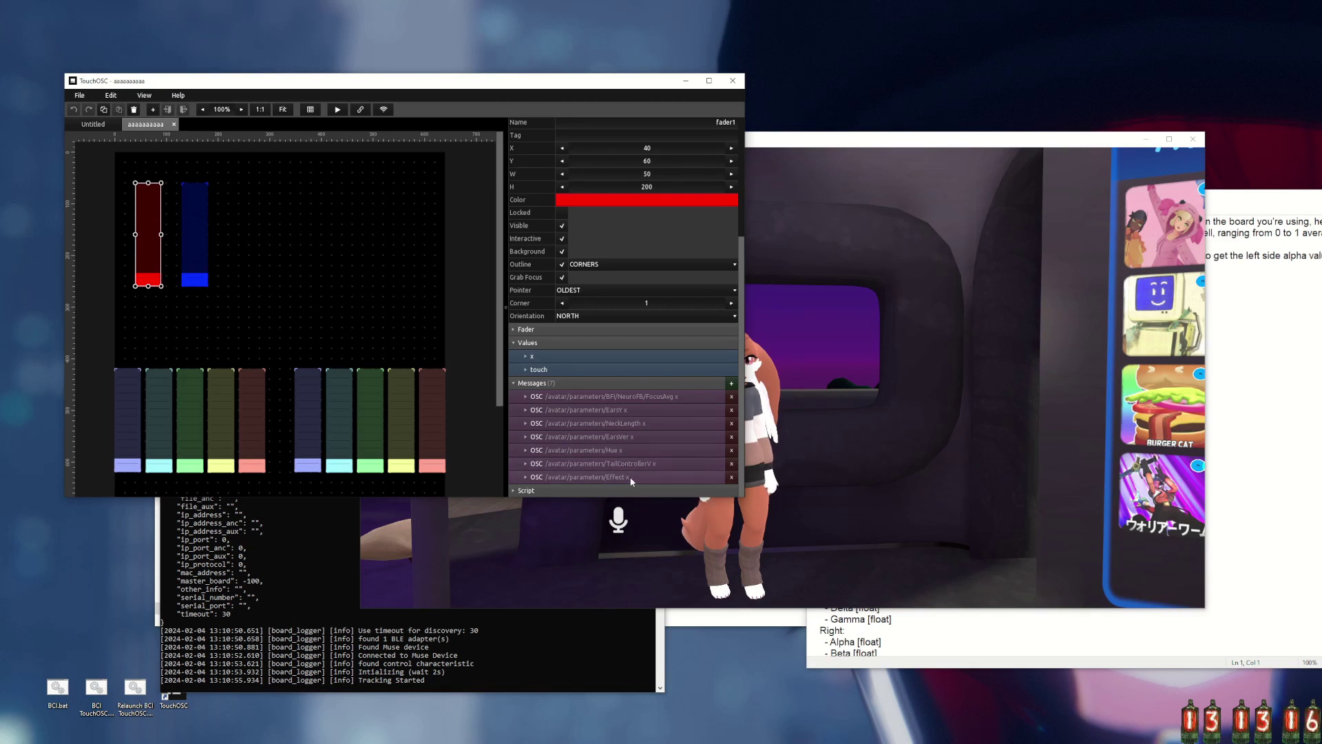
Expand the red fader's Effect and FocusAvg messages and examine the scale and conversion of their arguments.
{"action": "left_click", "coordinate": [525, 481]}
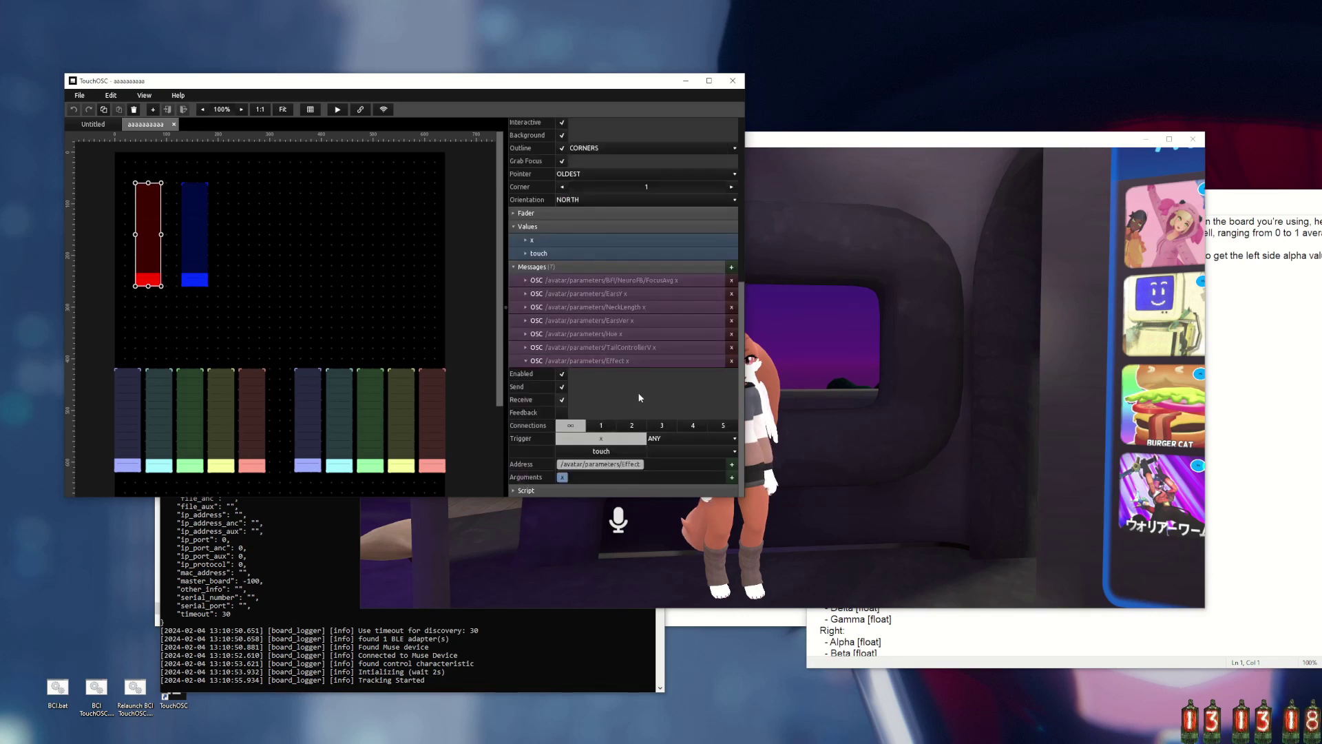
{"action": "left_click", "coordinate": [562, 478]}
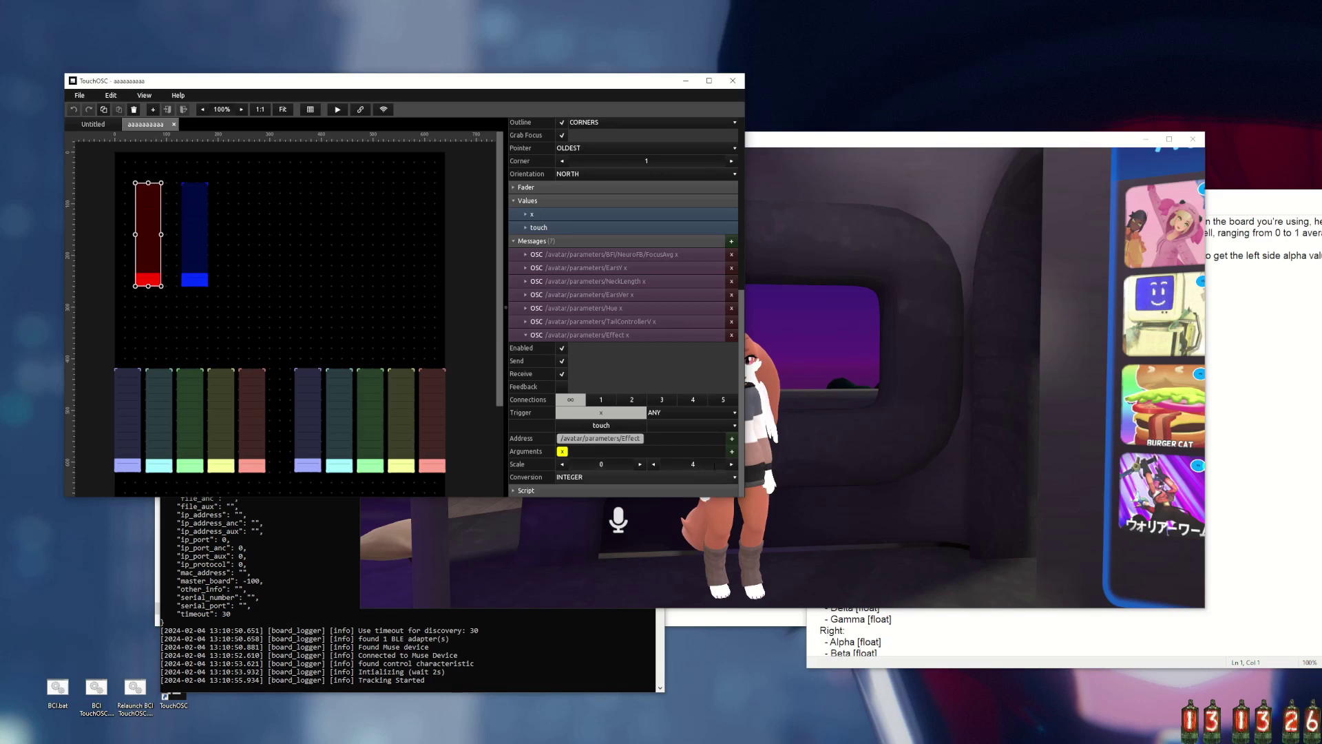
{"action": "left_click", "coordinate": [526, 255]}
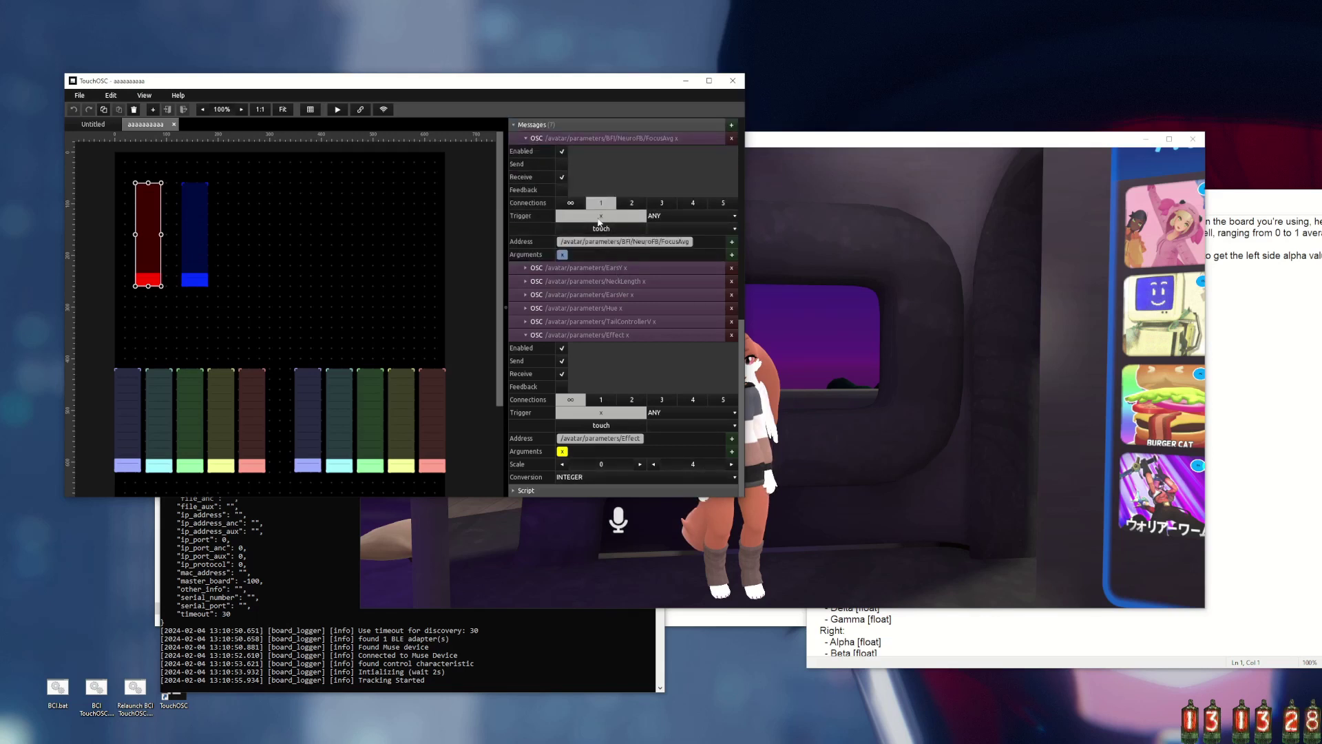
{"action": "left_click", "coordinate": [562, 254]}
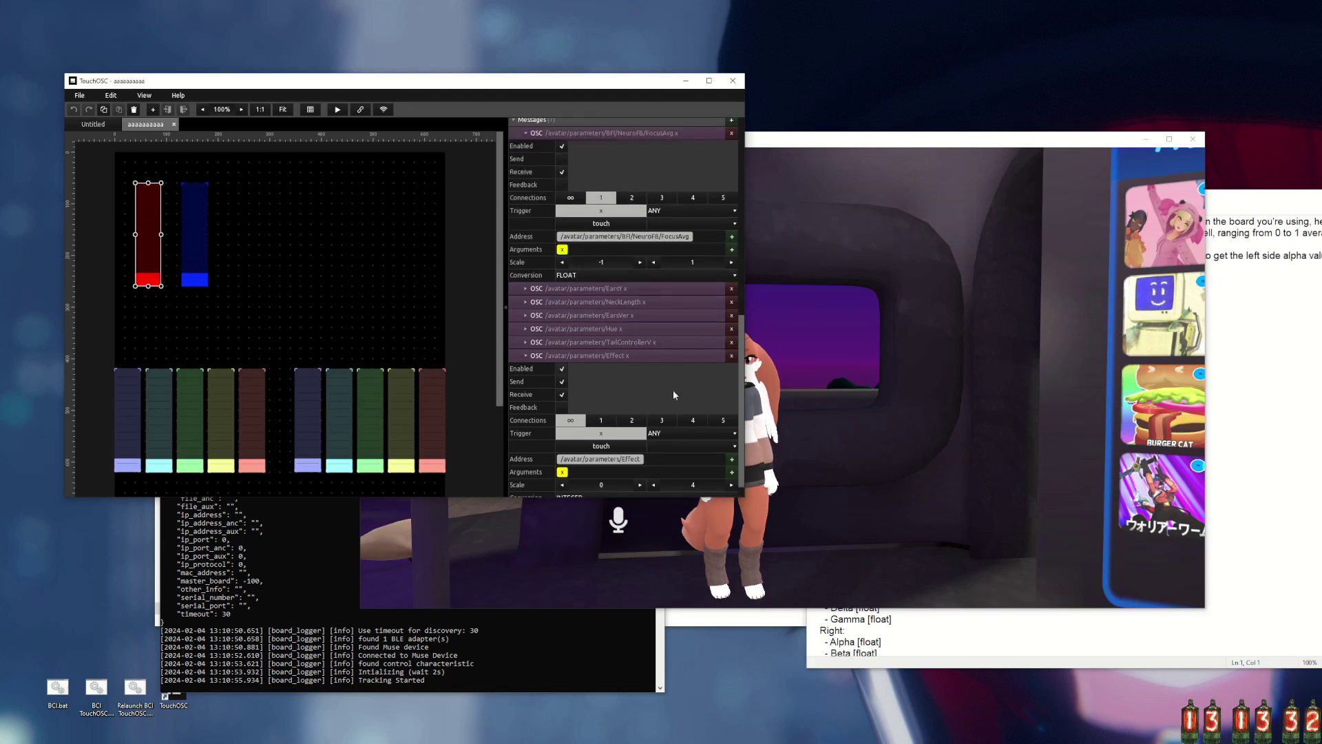
{"action": "scroll", "coordinate": [675, 394], "scroll_direction": "down", "scroll_amount": 1}
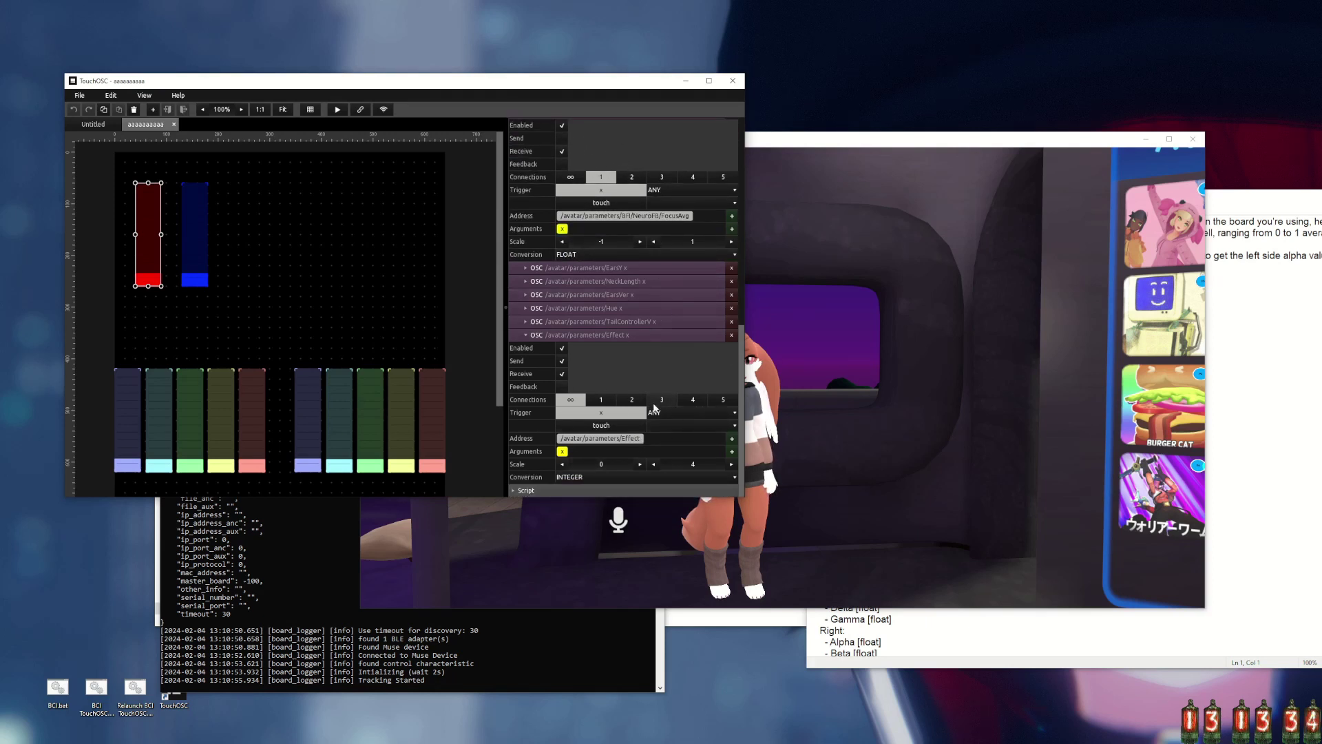
Examine the conversion types for the Effect argument, keep INTEGER and collapse the message.
{"action": "left_click", "coordinate": [596, 478]}
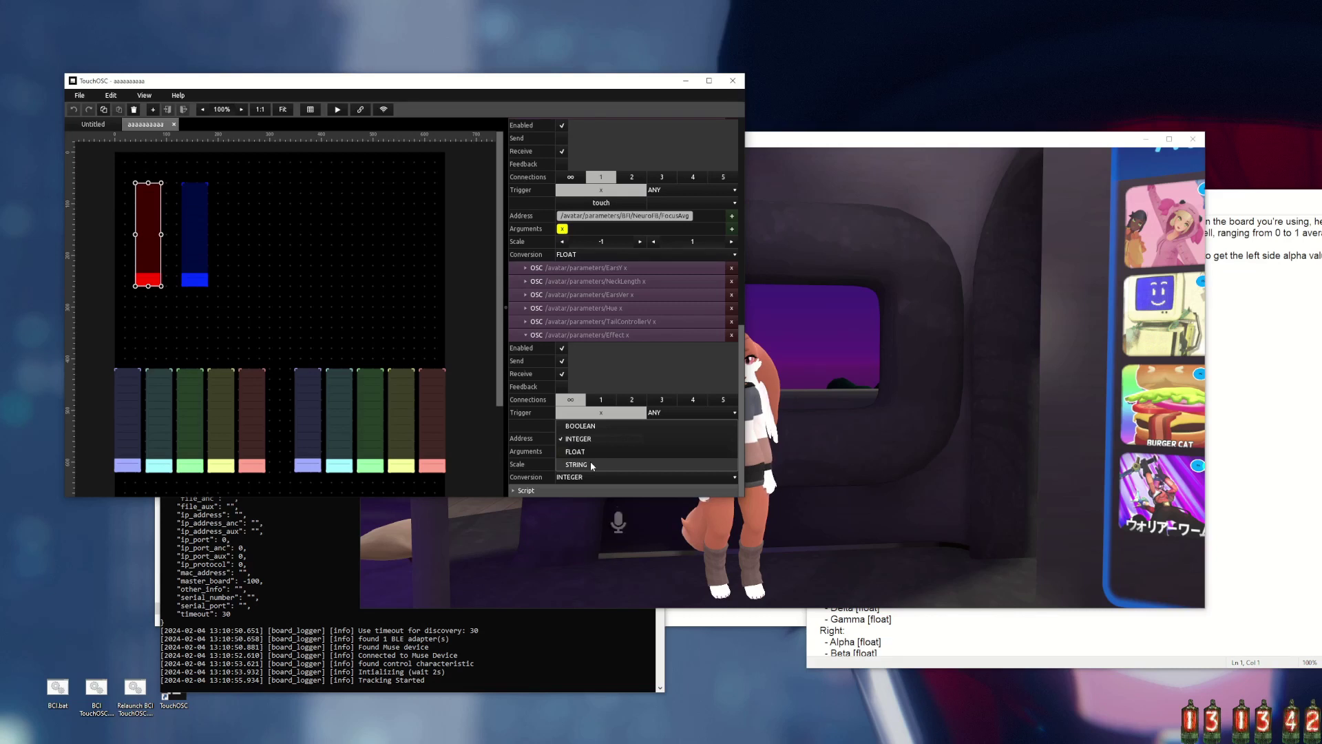
{"action": "left_click", "coordinate": [580, 440]}
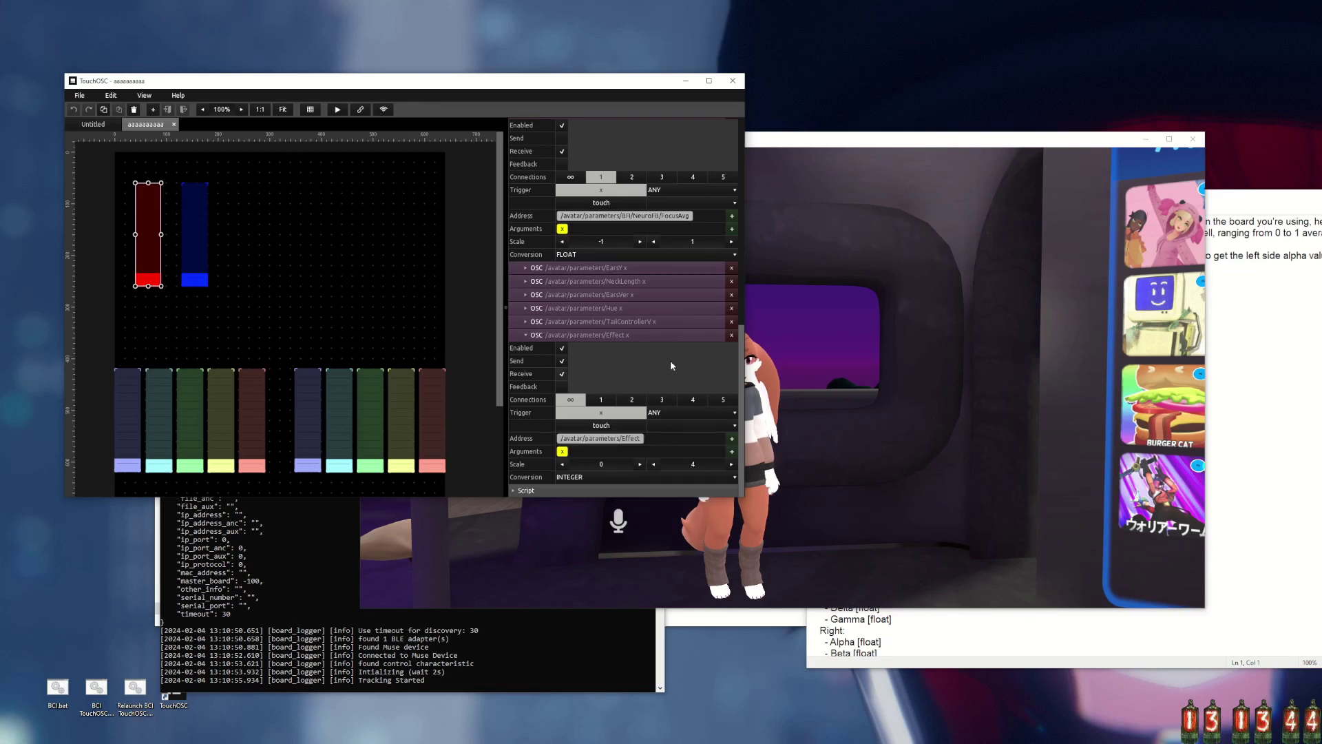
{"action": "left_click", "coordinate": [526, 335]}
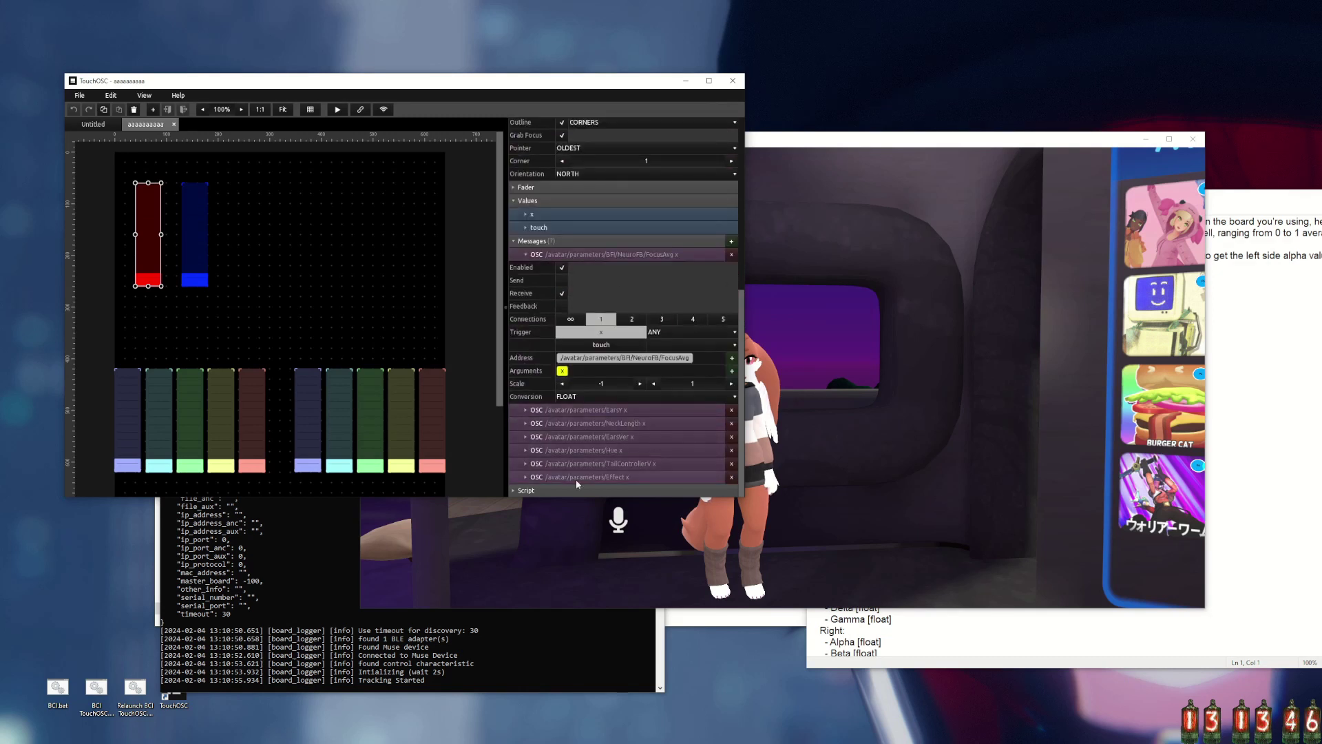
Enable the blue fader's /avatar/parameters/EarsVer message and collapse it.
{"action": "left_click", "coordinate": [198, 239]}
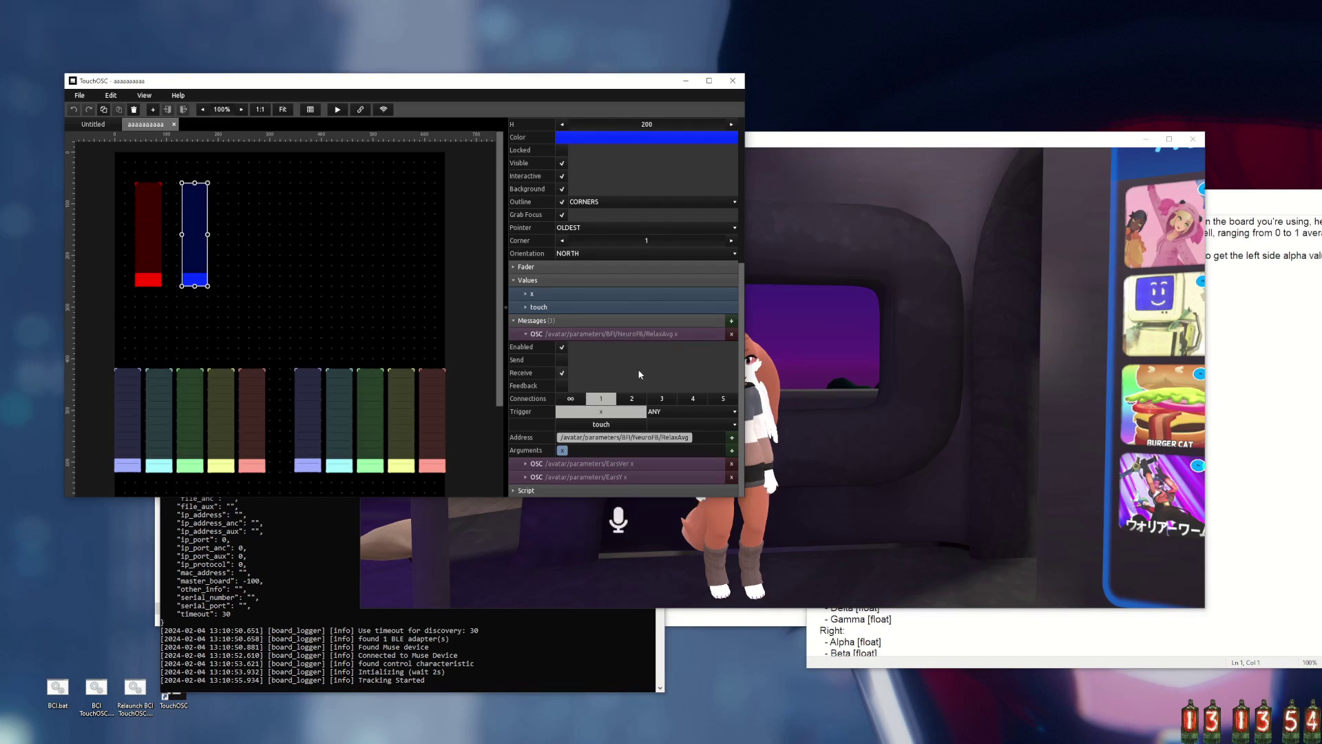
{"action": "left_click", "coordinate": [525, 463]}
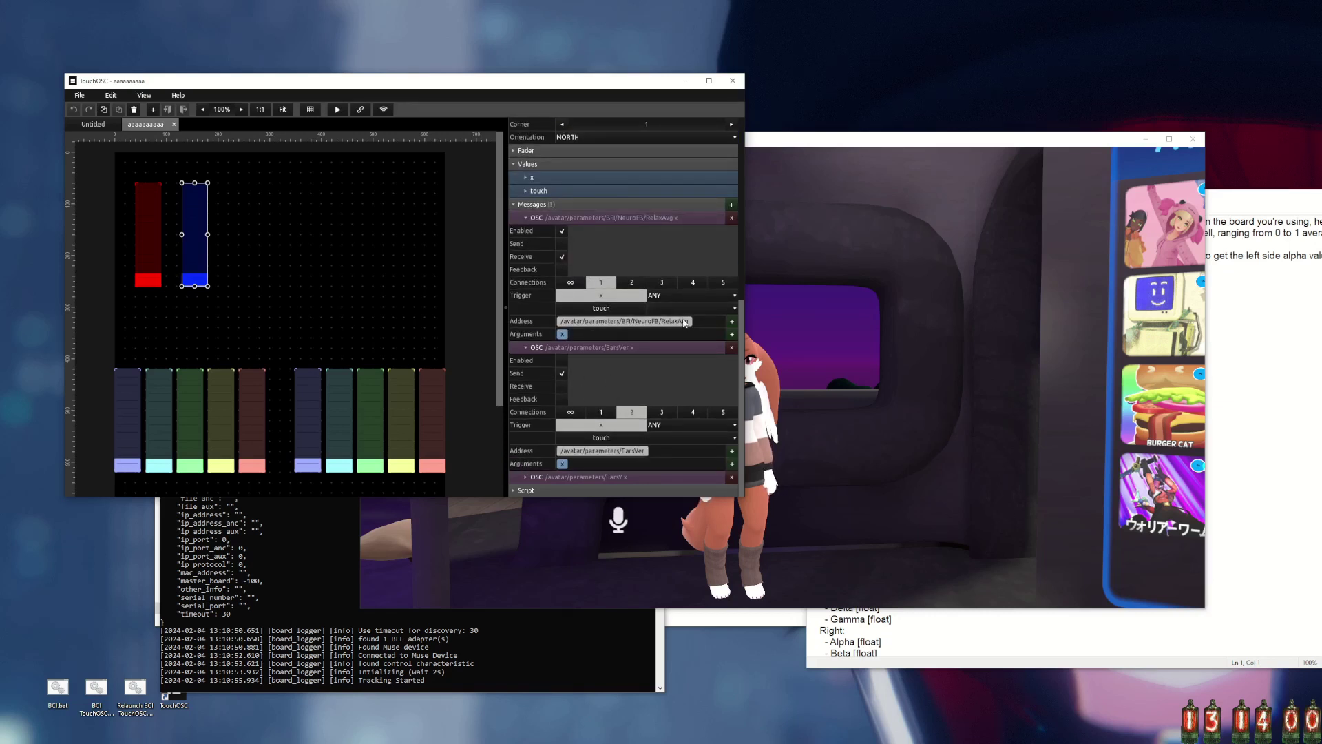
{"action": "left_click", "coordinate": [562, 361]}
{"action": "left_click", "coordinate": [526, 348]}
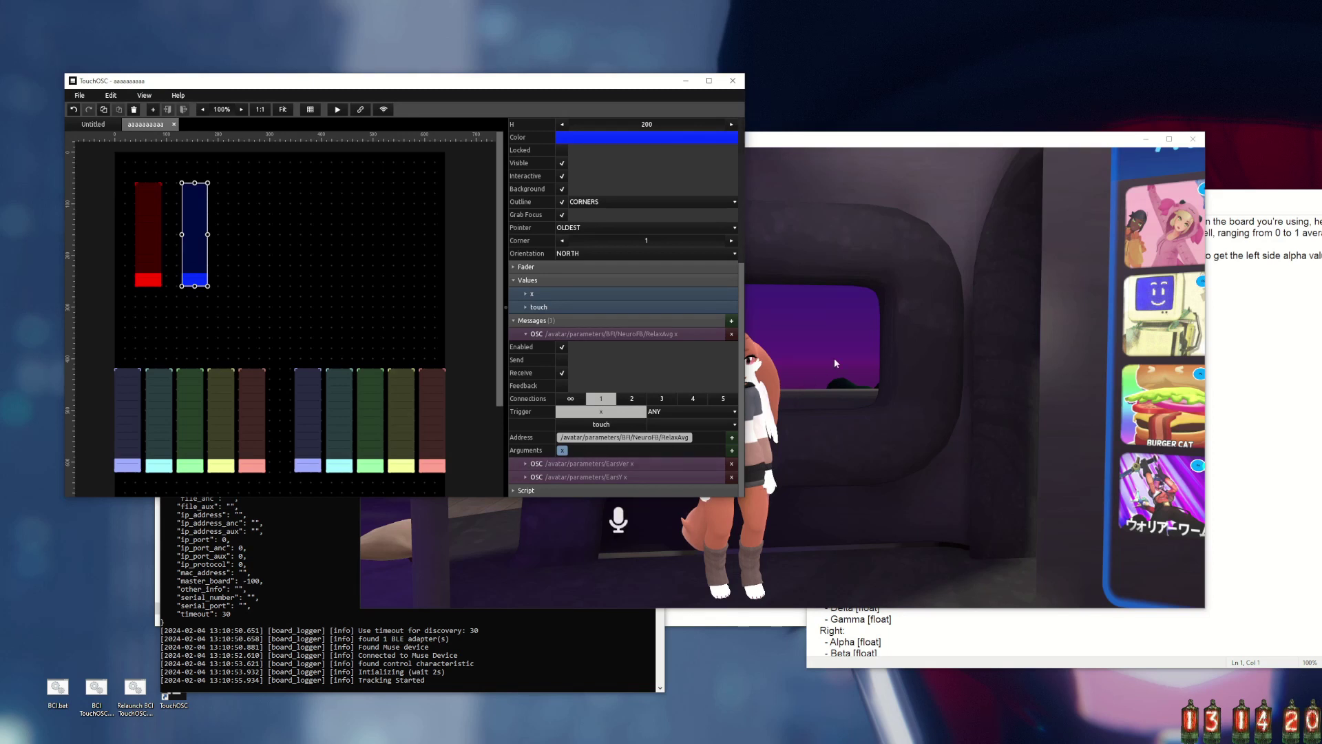
Start running the multi-fader layout in TouchOSC and switch to VRChat to watch the avatar's ears.
{"action": "left_click", "coordinate": [827, 206]}
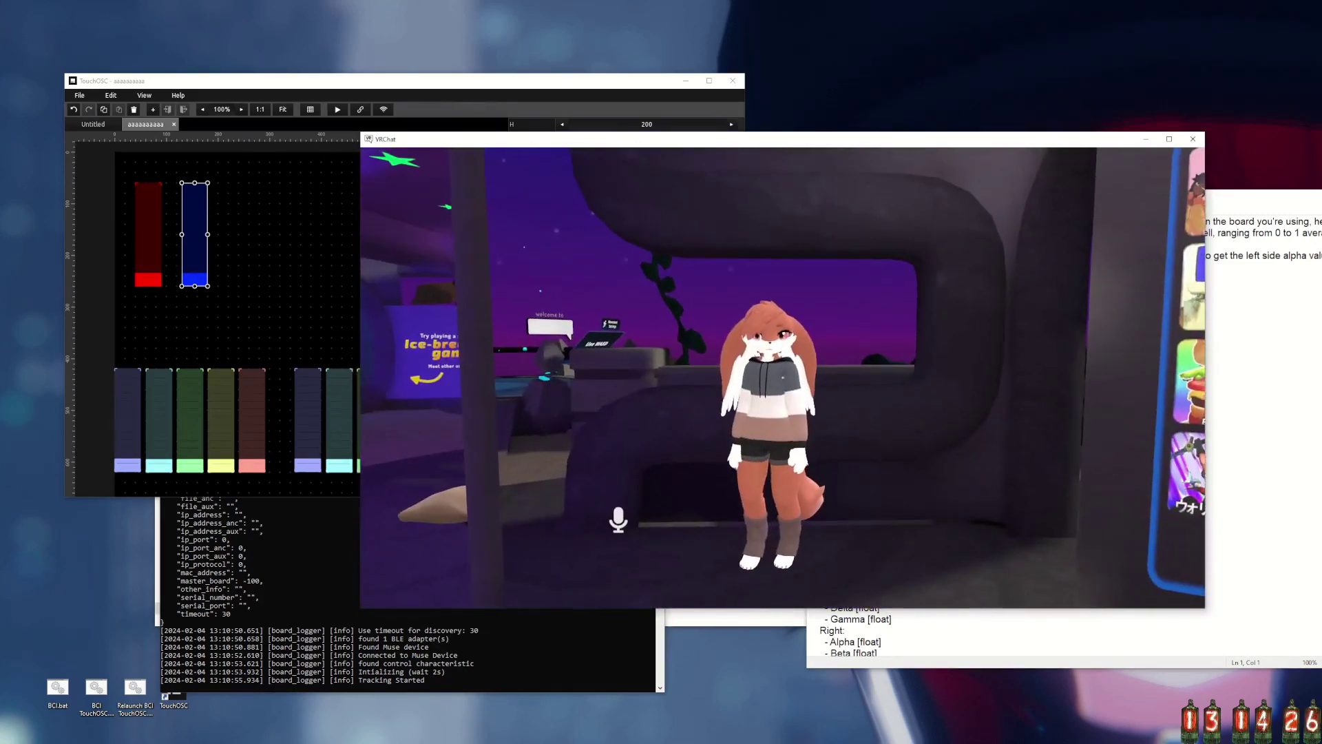
{"action": "key", "text": "alt+Tab"}
{"action": "left_click", "coordinate": [337, 109]}
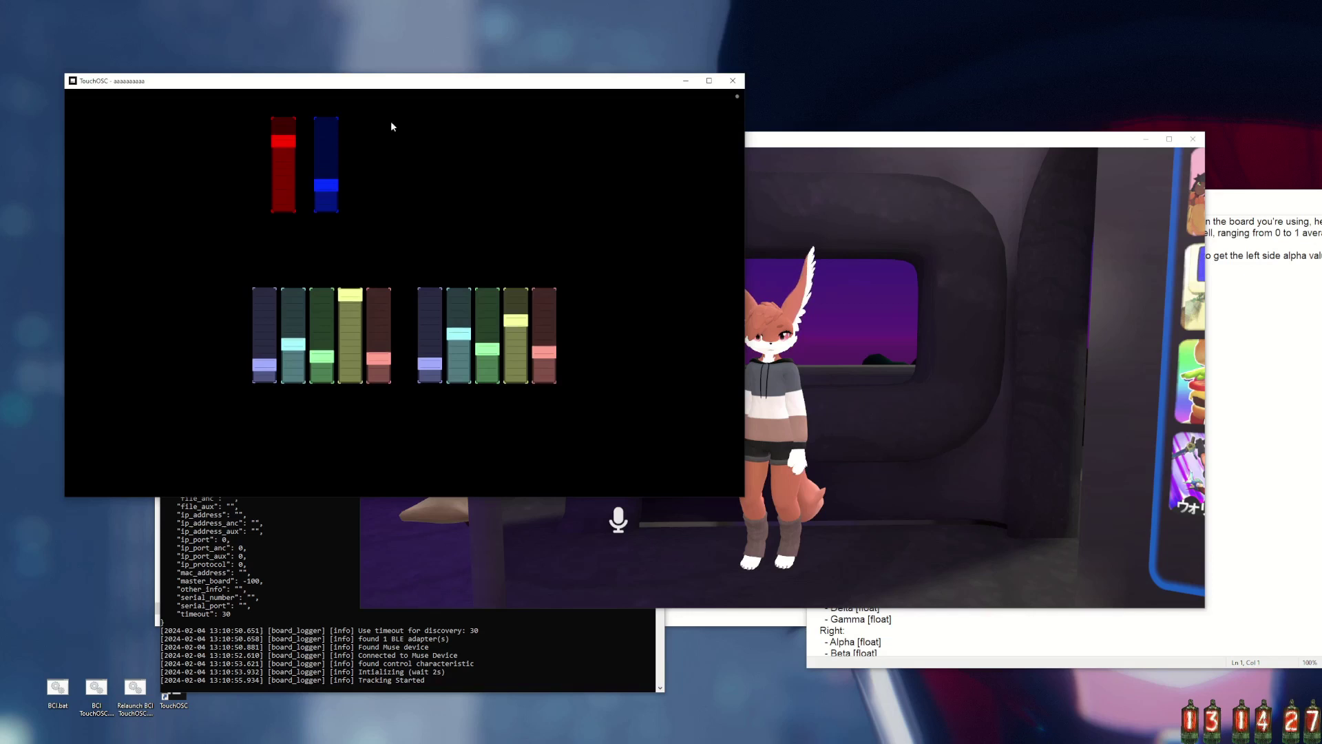
{"action": "left_click", "coordinate": [916, 247]}
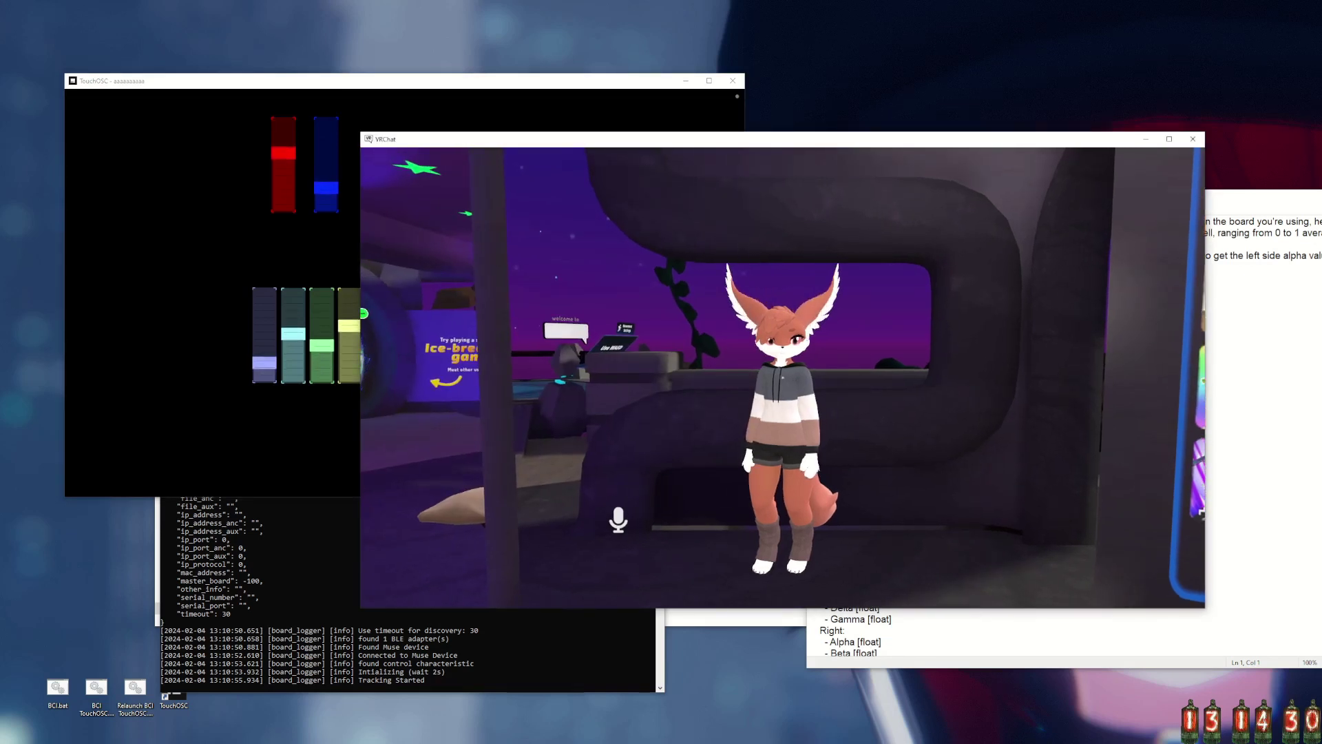